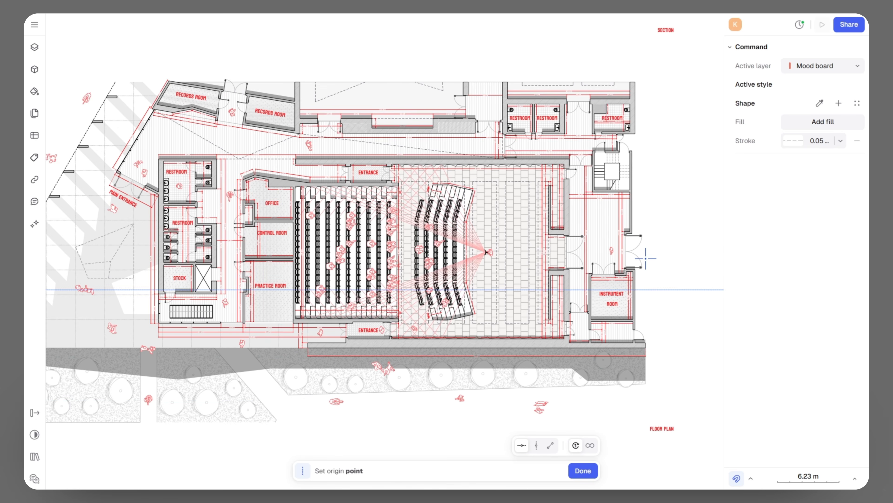
- Place a horizontal guideline through the stage centre and between the double doors on the plan's east side
scroll(645, 250, "up", 3)
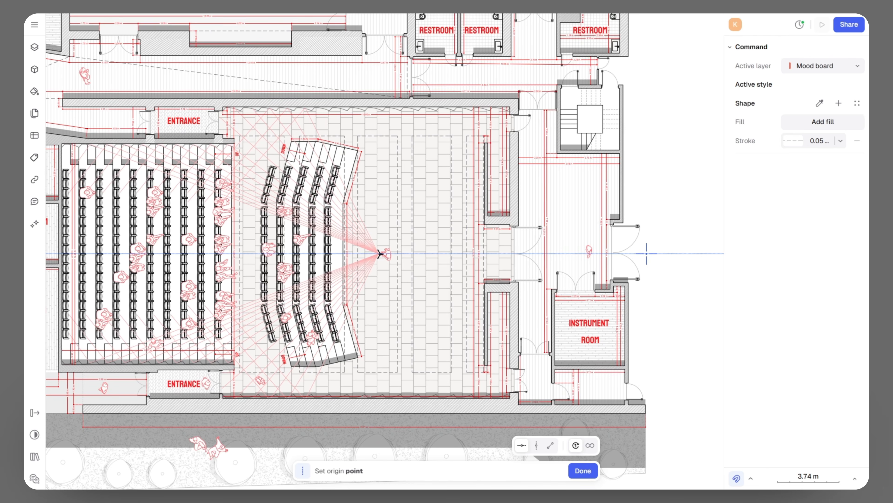
left_click(649, 253)
scroll(665, 256, "down", 6)
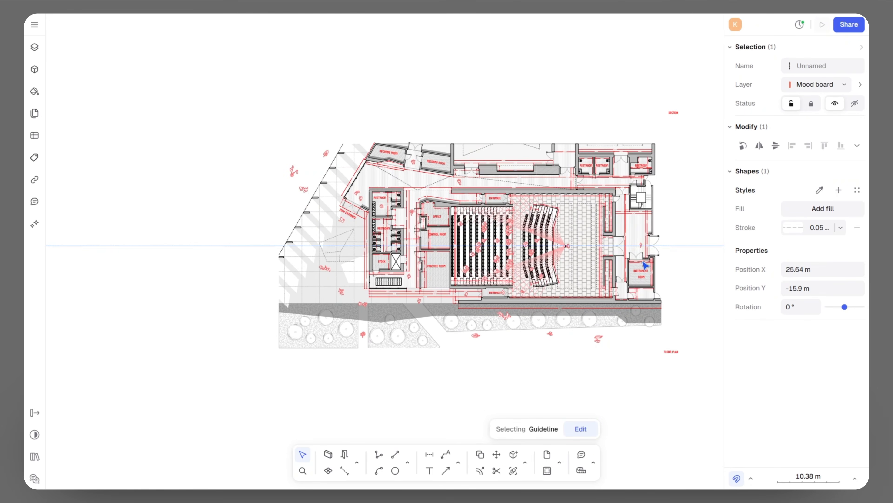
scroll(647, 266, "right", 5)
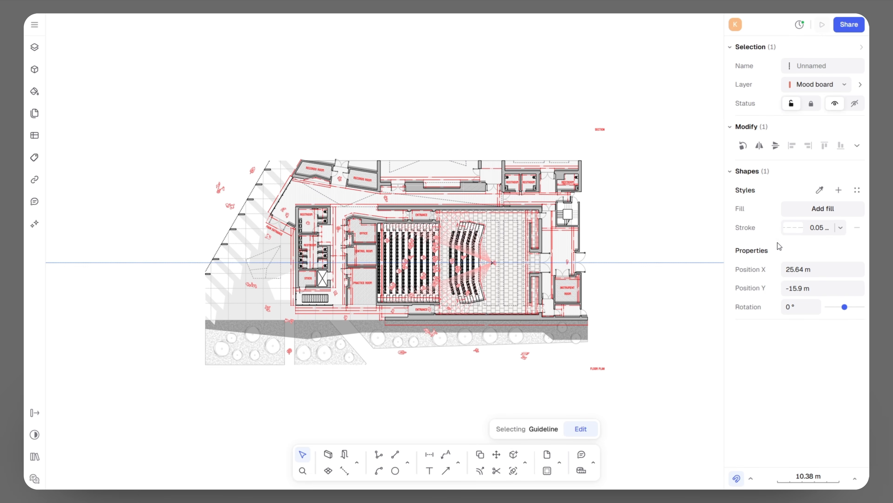
- Change the horizontal guideline's stroke colour to red
left_click(792, 228)
left_click_drag(713, 145, 714, 140)
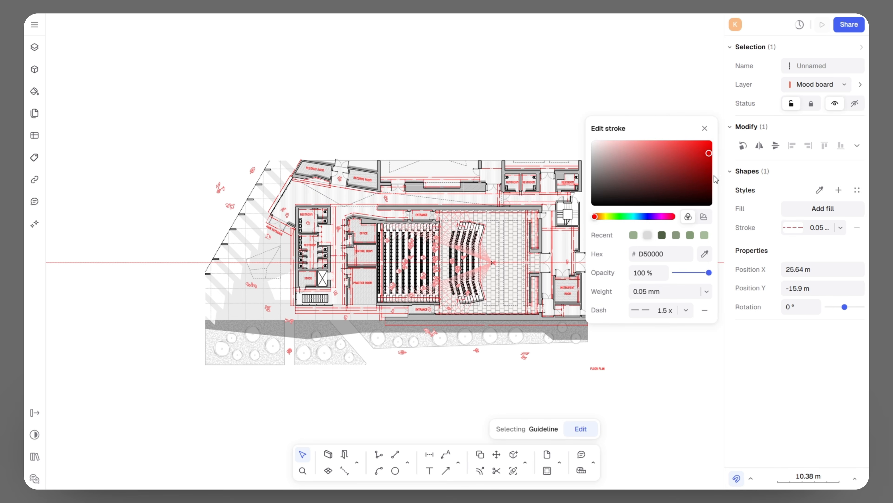
left_click(705, 129)
left_click(654, 282)
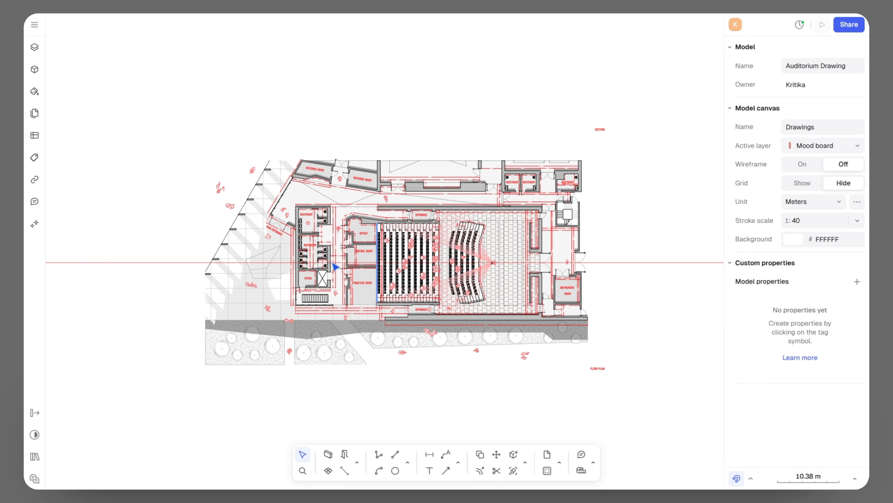
- Place a second horizontal guideline through the staircase below the stock room
scroll(334, 263, "up", 5, "ctrl")
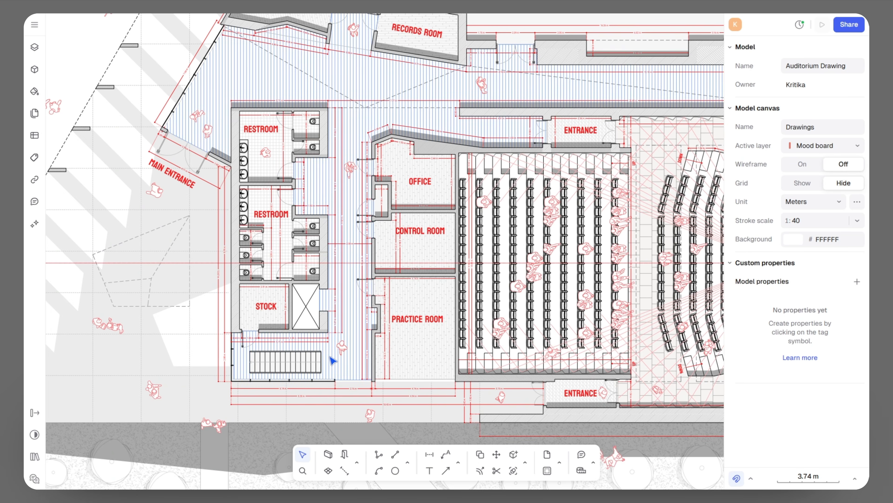
scroll(338, 361, "down", 3, "ctrl")
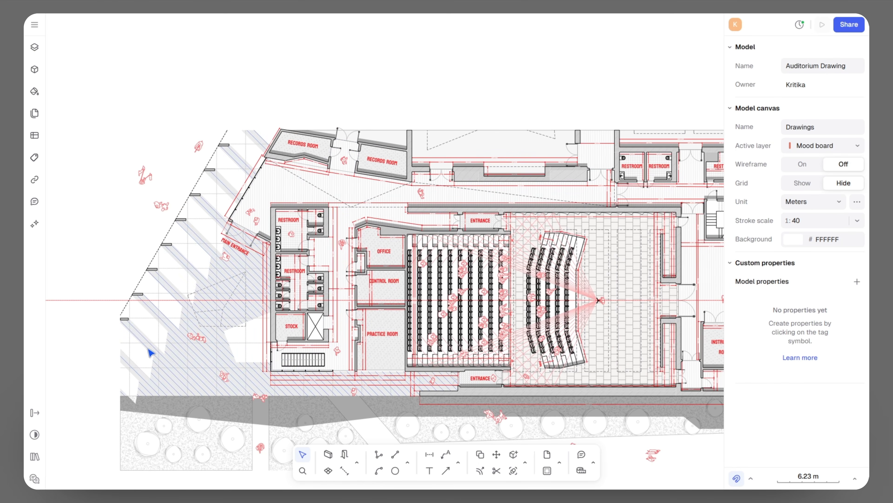
scroll(320, 365, "up", 3, "ctrl")
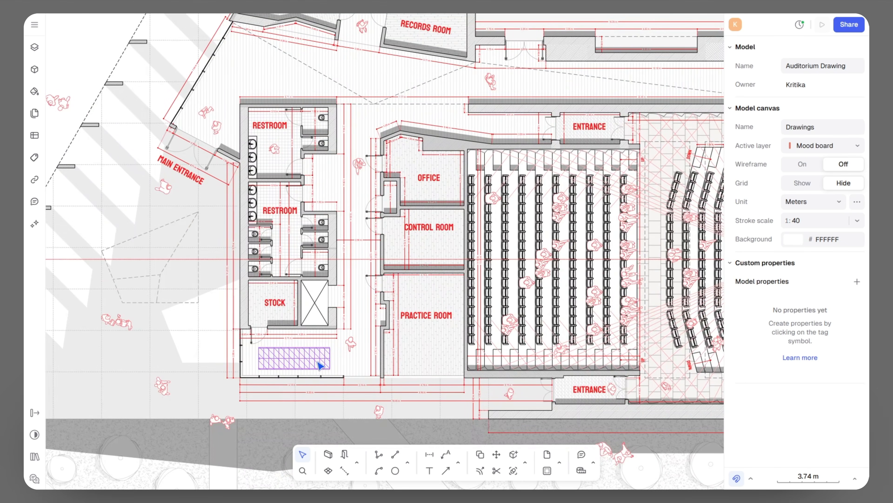
key("g")
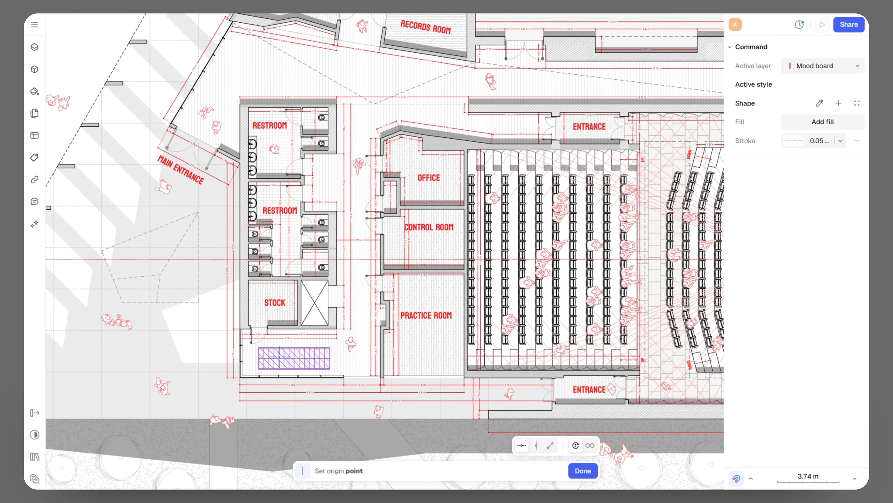
scroll(289, 358, "up", 5)
scroll(389, 378, "up", 5)
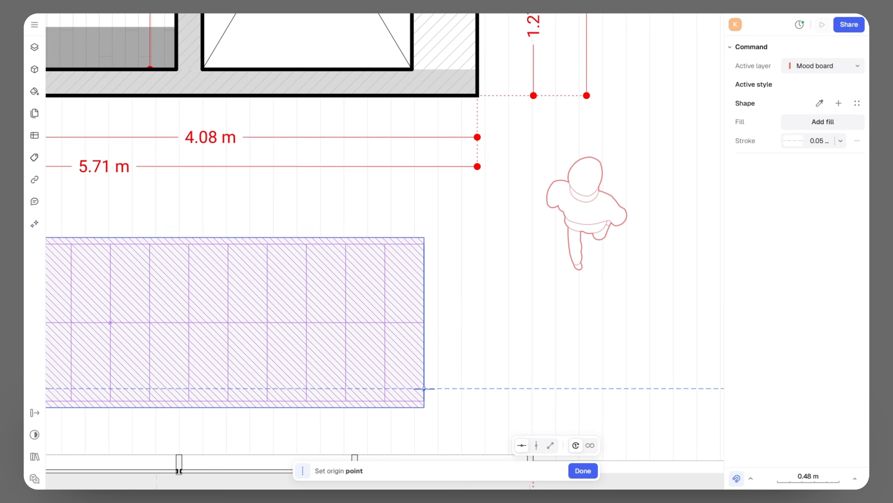
left_click(425, 387)
scroll(440, 352, "down", 5)
scroll(442, 352, "down", 3)
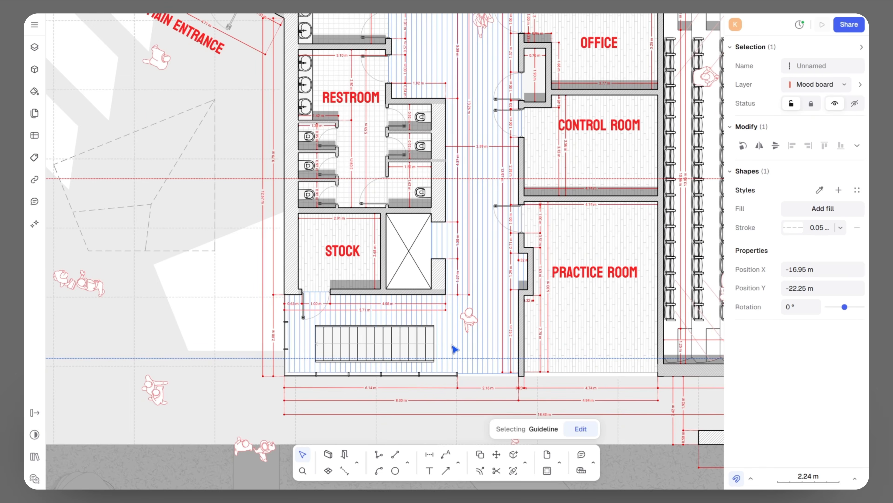
- Place a vertical guideline in the corridor just west of the control room and practice room
key("g")
left_click(537, 445)
scroll(521, 178, "up", 9)
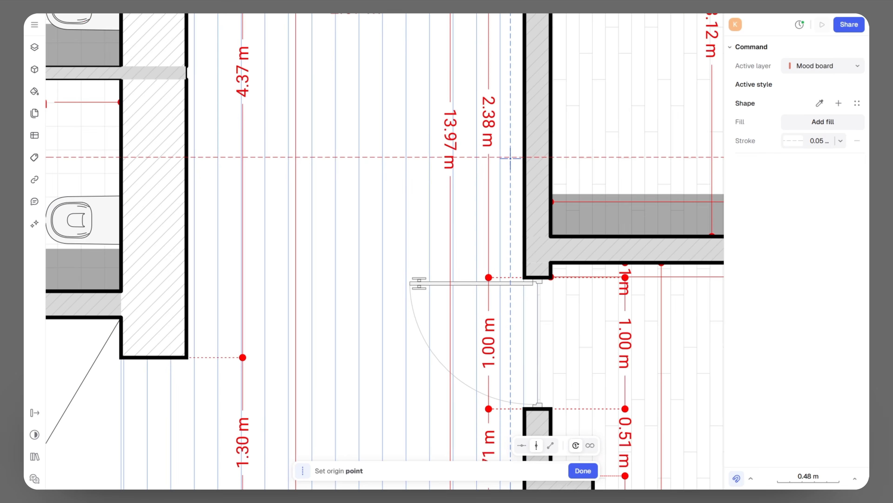
left_click(518, 178)
scroll(511, 128, "down", 12)
scroll(414, 311, "down", 3)
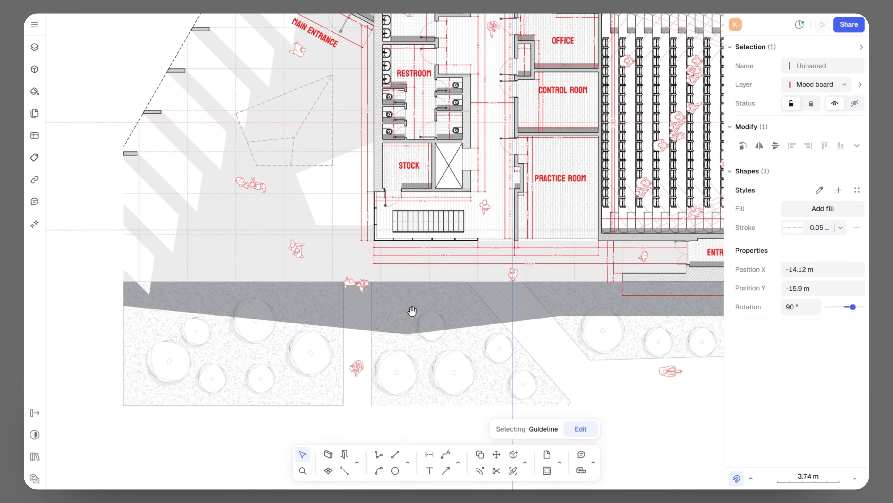
left_click(554, 385)
scroll(452, 382, "down", 3)
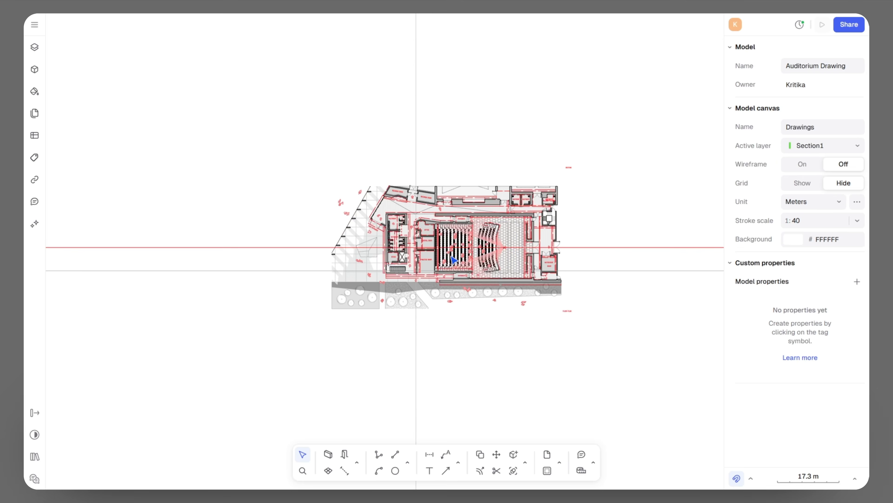
- Start a polyline on the Section1 layer with a stroke weight of 0.25 mm
scroll(481, 237, "up", 6)
left_click(396, 455)
left_click(793, 141)
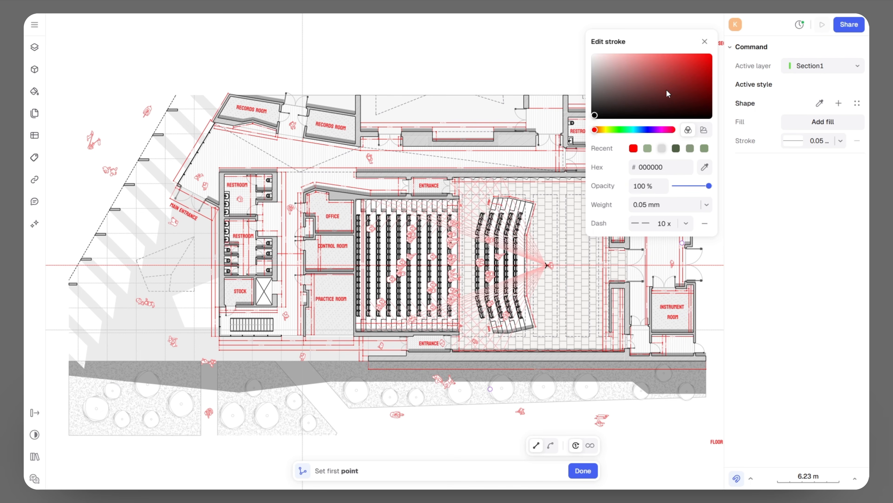
left_click(705, 43)
left_click(823, 140)
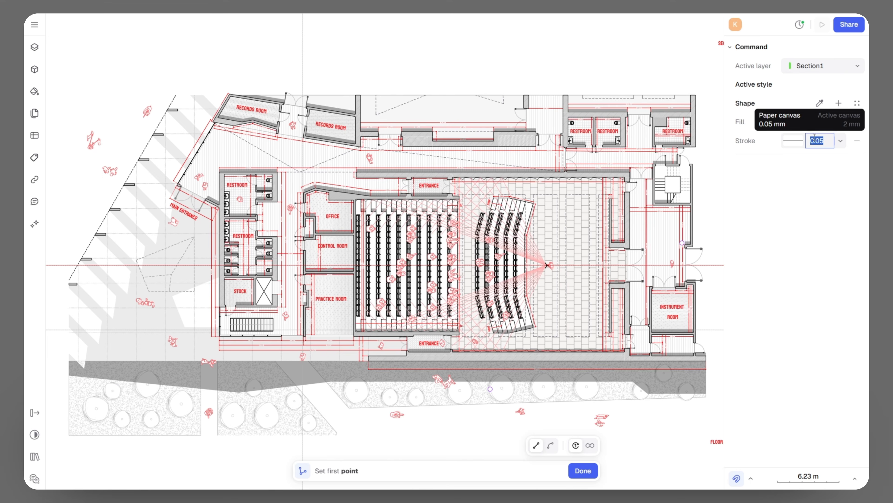
left_click(840, 142)
left_click(756, 226)
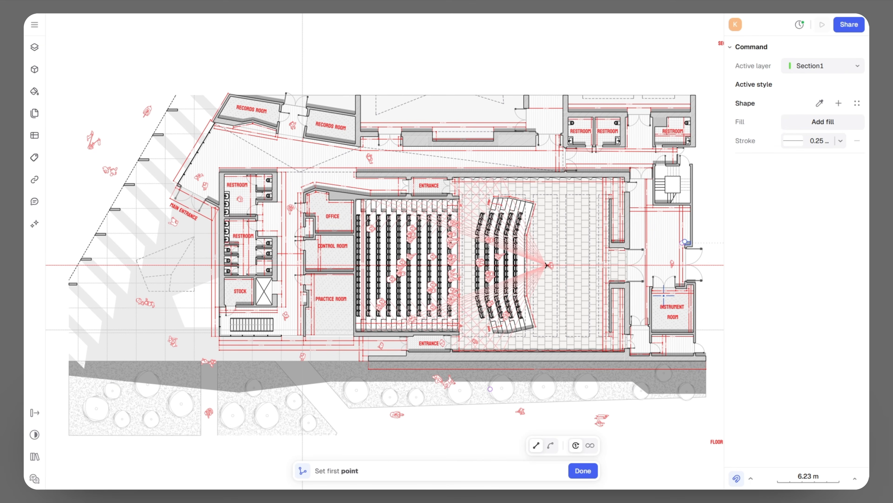
- Draw a stepped section line along the guidelines from beyond the eastern double doors through the corridor to beyond the staircase's outer wall
middle_click_drag(665, 275, 617, 274)
scroll(658, 269, "up", 10)
left_click(663, 226)
scroll(720, 204, "down", 10)
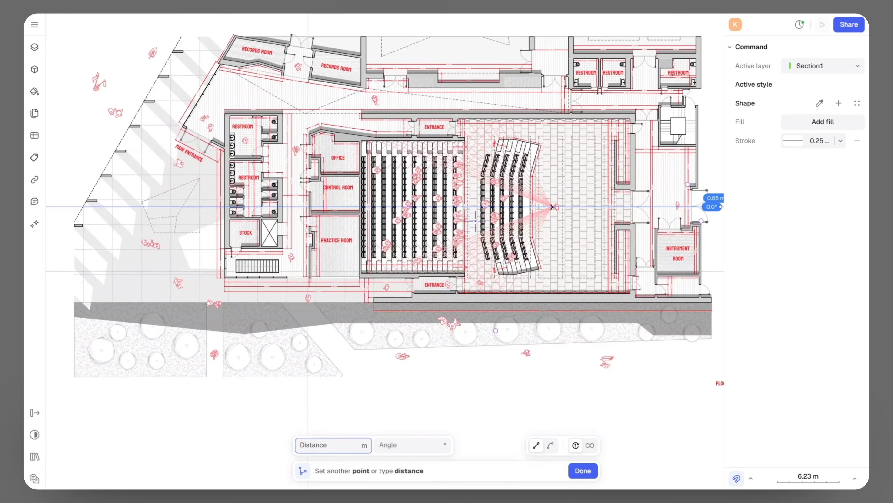
scroll(301, 207, "up", 10)
scroll(301, 208, "up", 5)
left_click(416, 179)
scroll(480, 125, "down", 10)
scroll(479, 306, "up", 10)
left_click(526, 238)
scroll(634, 231, "down", 10)
scroll(371, 225, "up", 10)
scroll(369, 220, "down", 10)
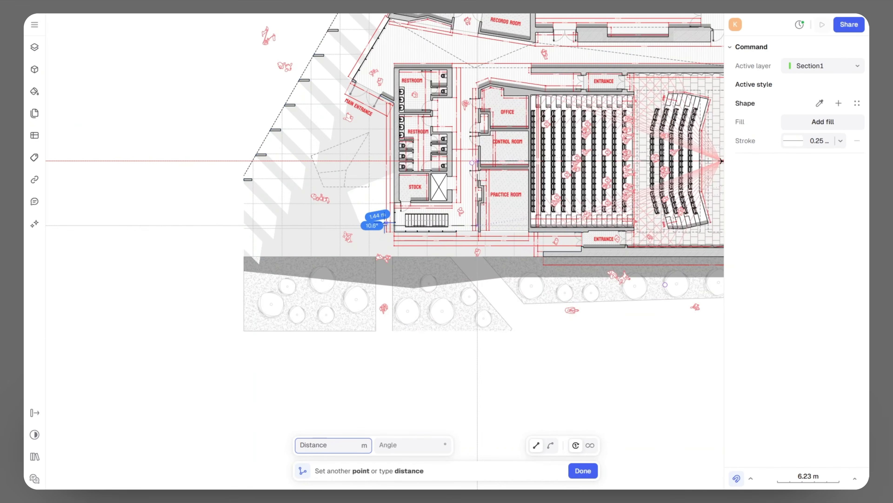
key("Escape")
- Delete the guidelines that were used to lay out the section line
left_click(183, 226)
key("Delete")
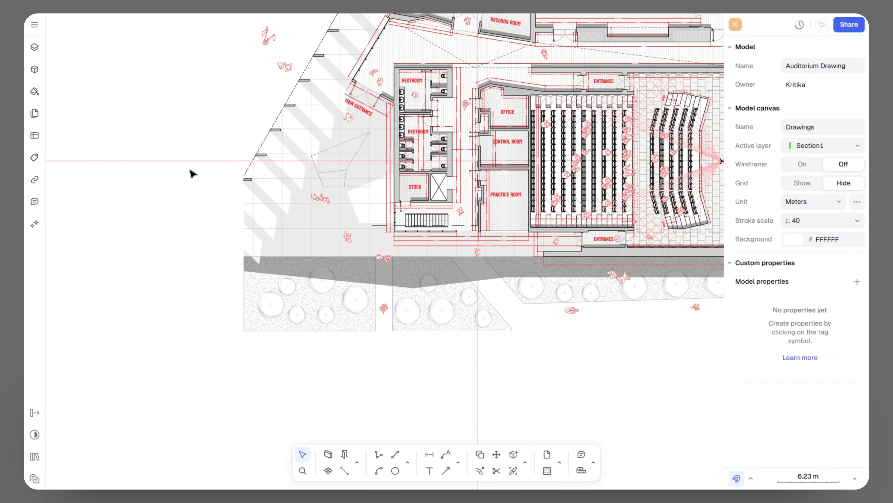
left_click(477, 372)
key("Delete")
- Make the section line dashed and set its stroke weight to 1 mm
left_click_drag(518, 365, 405, 389)
scroll(693, 210, "up", 5)
left_click_drag(694, 199, 398, 215)
left_click(505, 223)
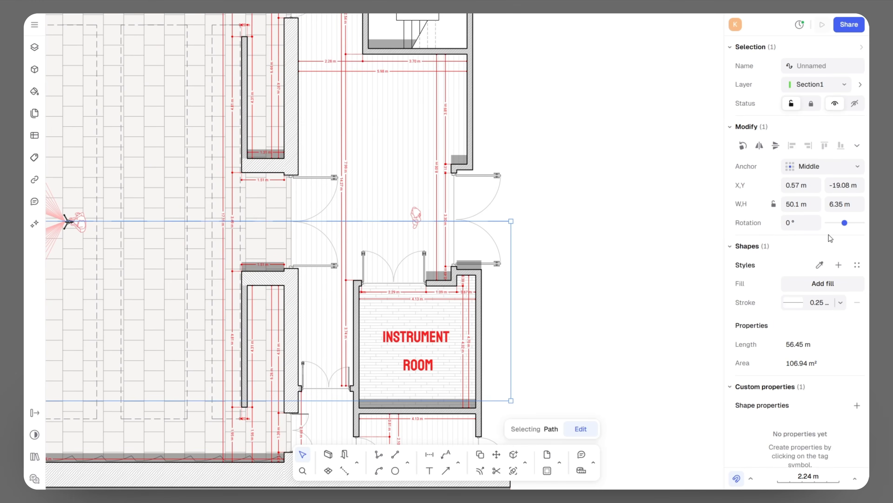
left_click(794, 302)
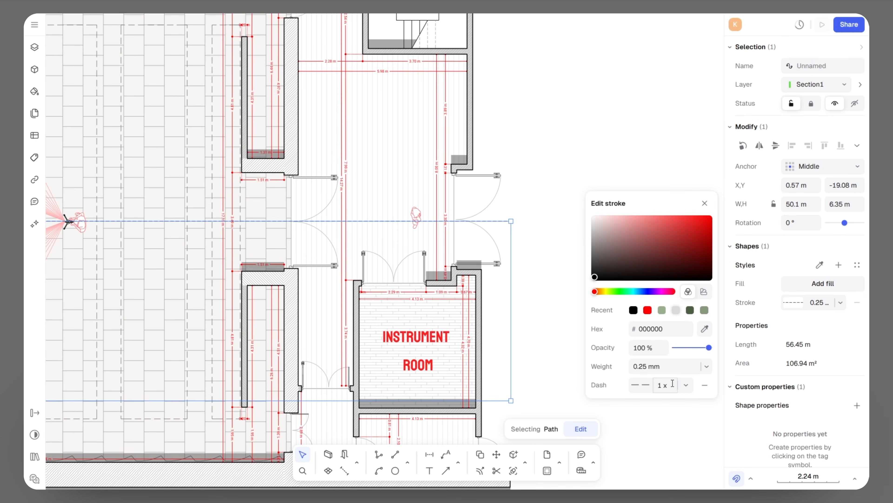
left_click(841, 302)
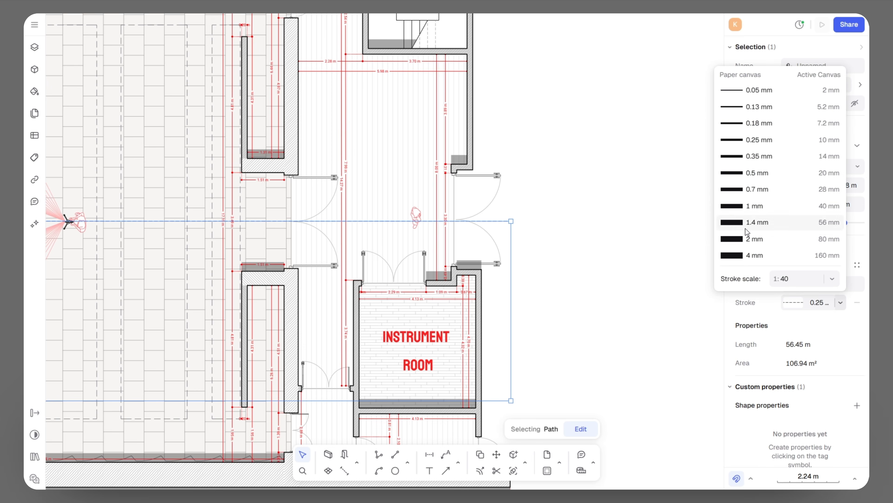
left_click(735, 208)
left_click(593, 262)
- Insert the section arrow block from the model's blocks near the section line's end beside the staircase
scroll(628, 250, "down", 3)
scroll(628, 251, "down", 5)
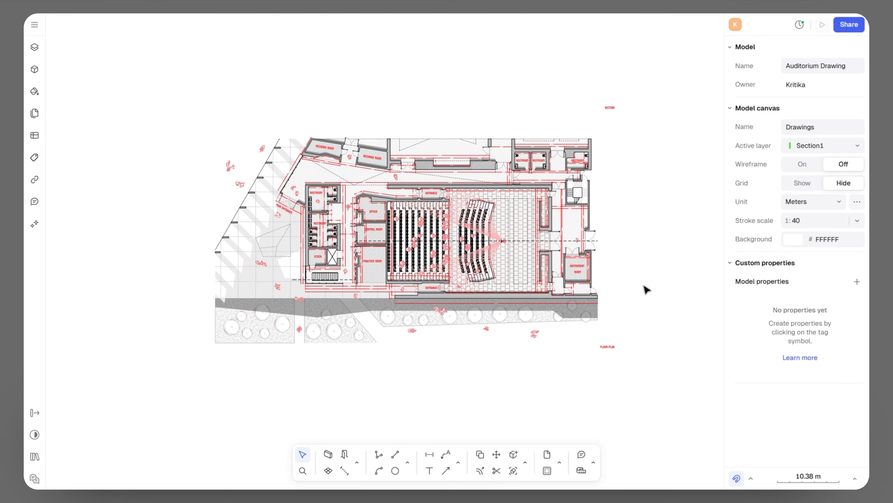
middle_click_drag(658, 284, 690, 280)
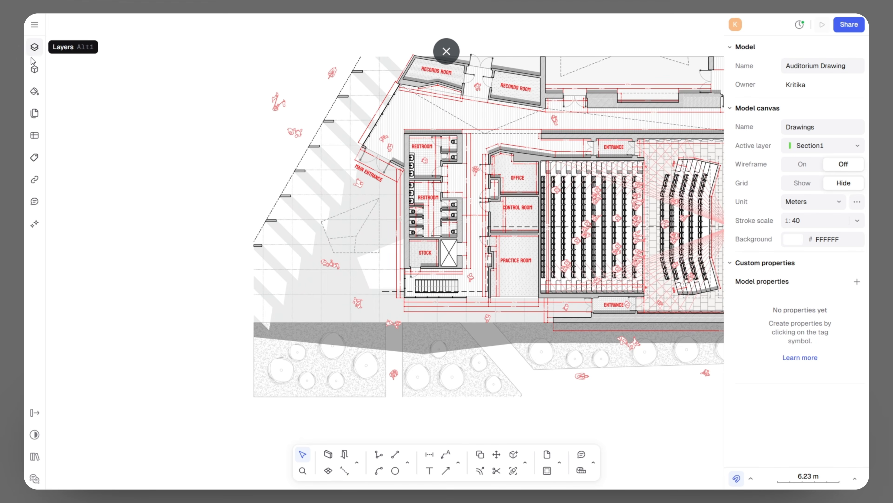
left_click(34, 68)
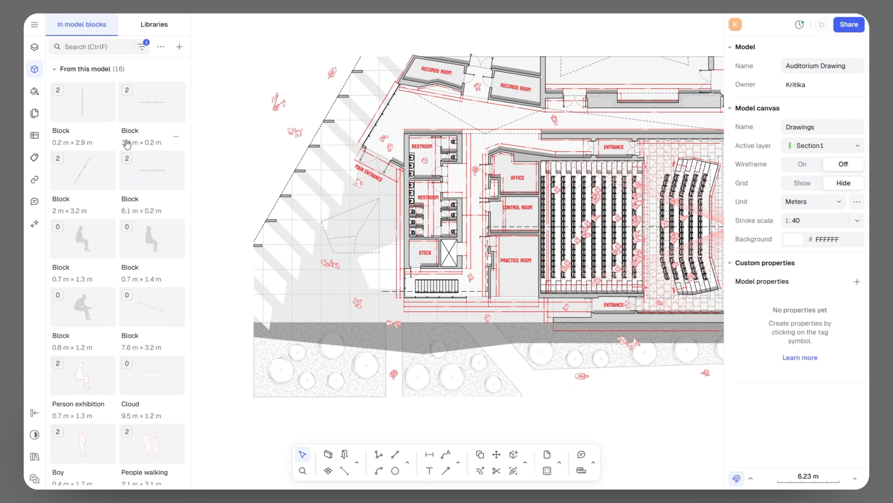
scroll(132, 144, "down", 10)
left_click_drag(91, 300, 368, 297)
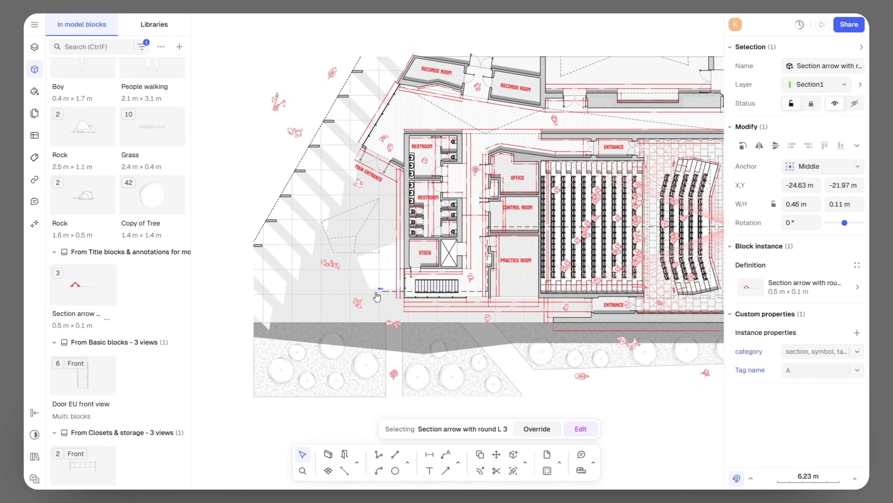
- Enlarge the section arrow to 4.18 m wide by 1.01 m high
scroll(380, 297, "up", 8)
scroll(371, 231, "up", 6)
left_click_drag(379, 231, 649, 324)
scroll(457, 262, "down", 8)
scroll(387, 243, "up", 2)
left_click_drag(386, 244, 618, 300)
- Move the section arrow so its base lines up with the section line beside the staircase
left_click_drag(372, 274, 246, 243)
scroll(275, 248, "up", 2)
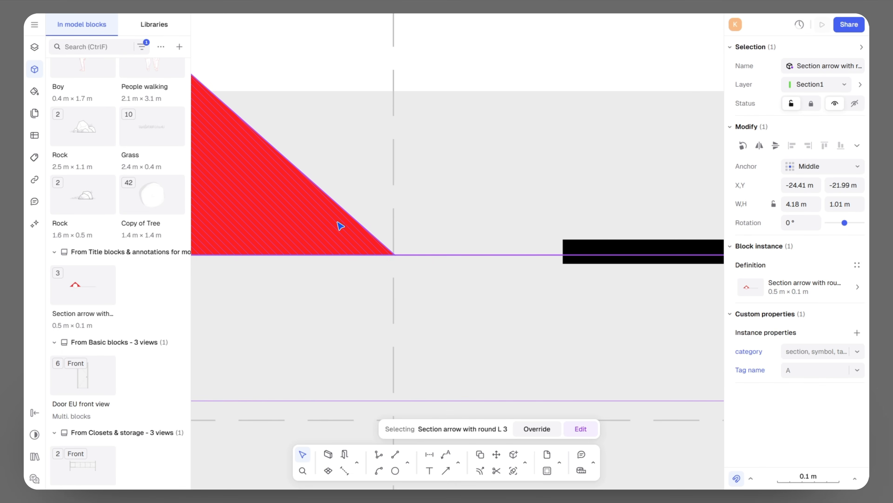
scroll(338, 253, "down", 8)
left_click(479, 342)
scroll(462, 215, "up", 8)
left_click(373, 208)
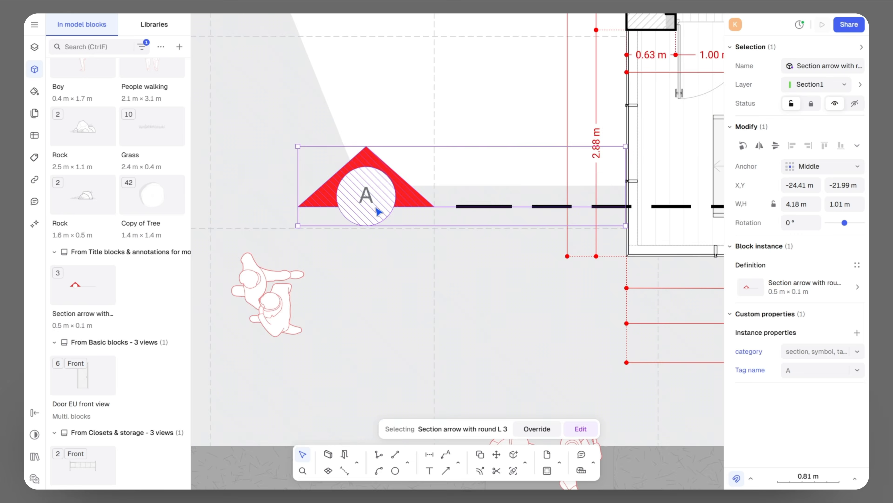
- Duplicate the section arrow and move the copy to the section line's other end beside the eastern double doors
scroll(373, 208, "down", 9)
key("ctrl+d")
scroll(291, 250, "up", 4)
left_click_drag(223, 241, 667, 237)
middle_click_drag(667, 306, 267, 333)
left_click_drag(266, 263, 674, 153)
middle_click_drag(607, 220, 424, 262)
scroll(491, 196, "up", 4)
- Flip the copied arrow horizontally so it points outward from the plan, and align it with the section line's end
right_click(492, 196)
mouse_move(514, 321)
left_click(630, 359)
scroll(597, 193, "up", 5)
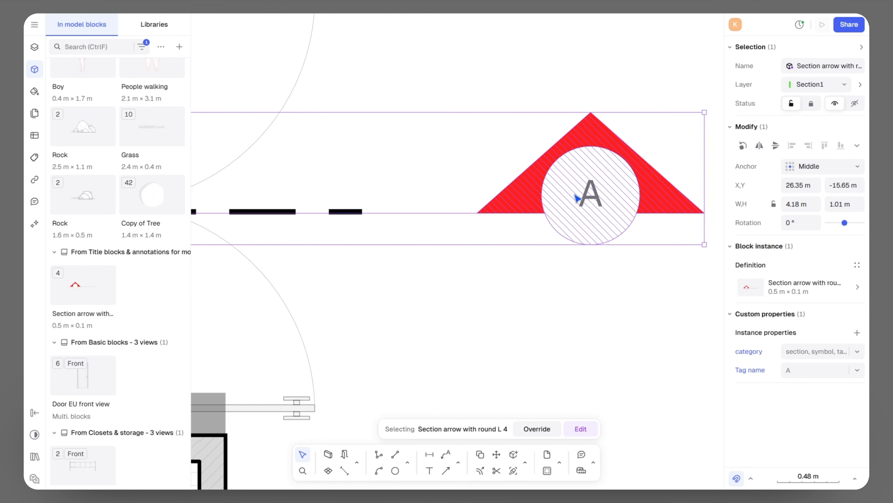
left_click_drag(579, 196, 569, 194)
left_click(615, 313)
scroll(615, 305, "down", 10)
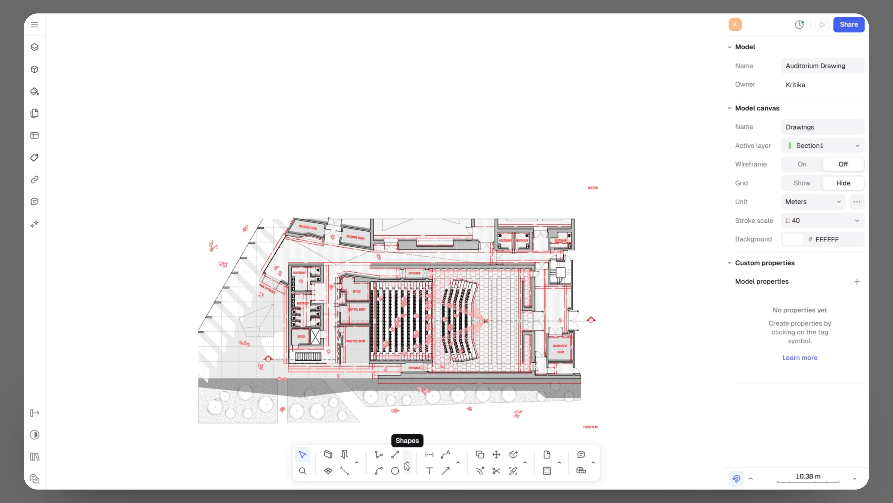
- Place vertical guidelines on both faces of the short wall return above the eastern double doors
left_click(407, 466)
left_click(428, 435)
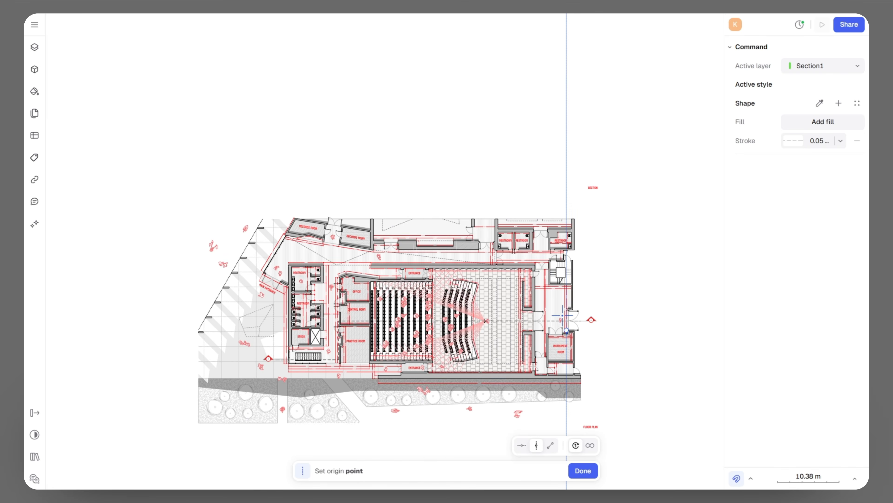
scroll(562, 315, "up", 5)
scroll(646, 281, "up", 3)
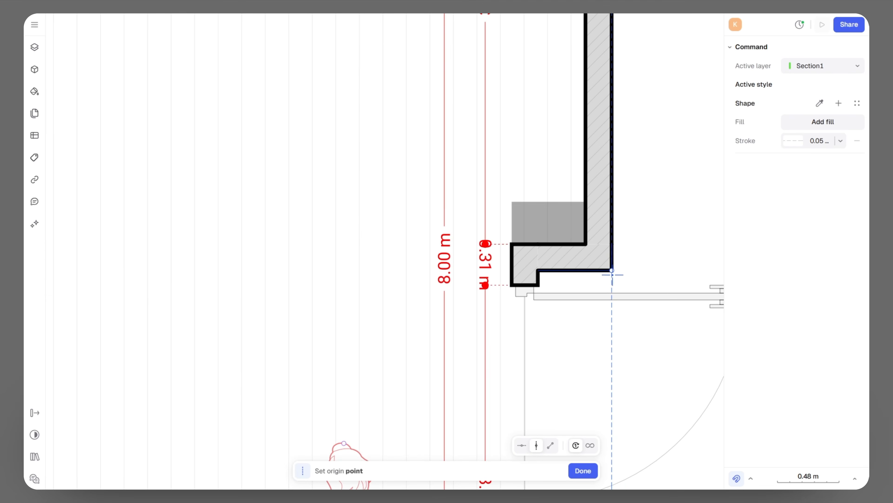
left_click(537, 285)
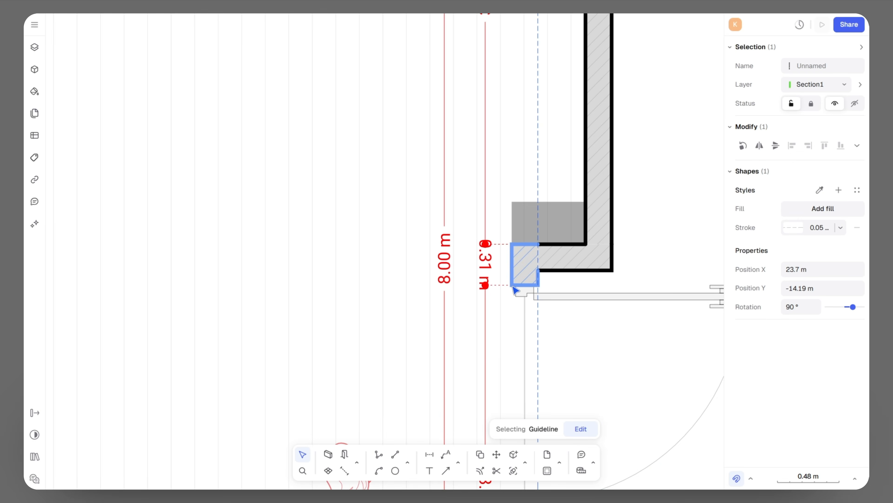
key("Return")
left_click(512, 286)
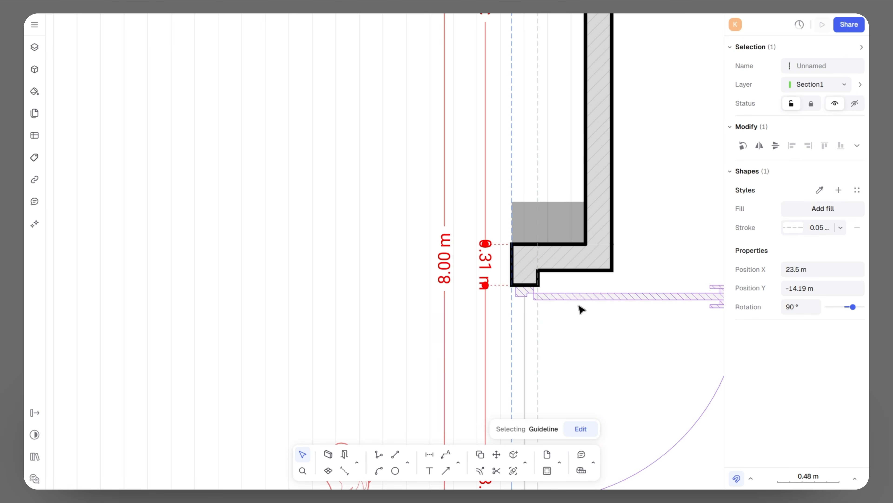
- Place vertical guidelines on the remaining wall edges near the door opening, at the wall's outer corner and the next wall edge
key("Return")
scroll(622, 273, "down", 5)
scroll(385, 290, "up", 8)
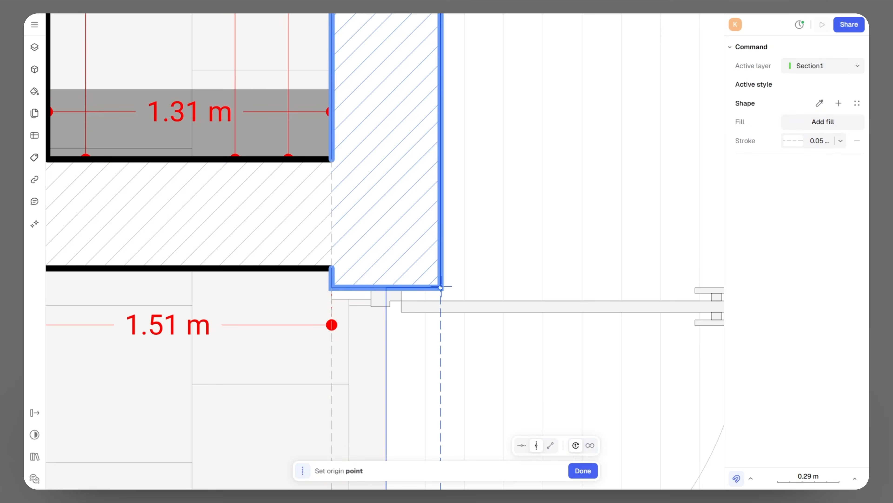
left_click(355, 263)
key("Return")
scroll(527, 249, "down", 8)
scroll(352, 275, "up", 6)
left_click(415, 275)
key("Return")
- Place vertical guidelines along the tier edge of each auditorium seating row crossed by the section line
scroll(354, 251, "up", 5)
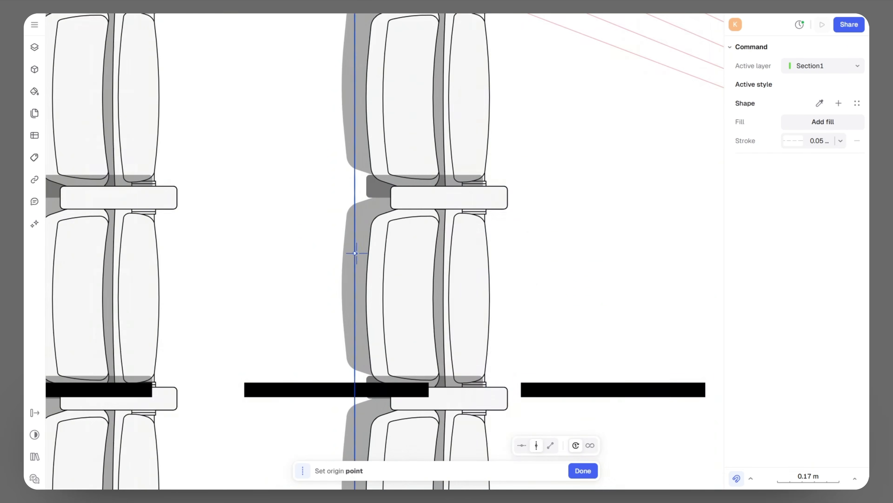
left_click(354, 251)
scroll(350, 257, "down", 5)
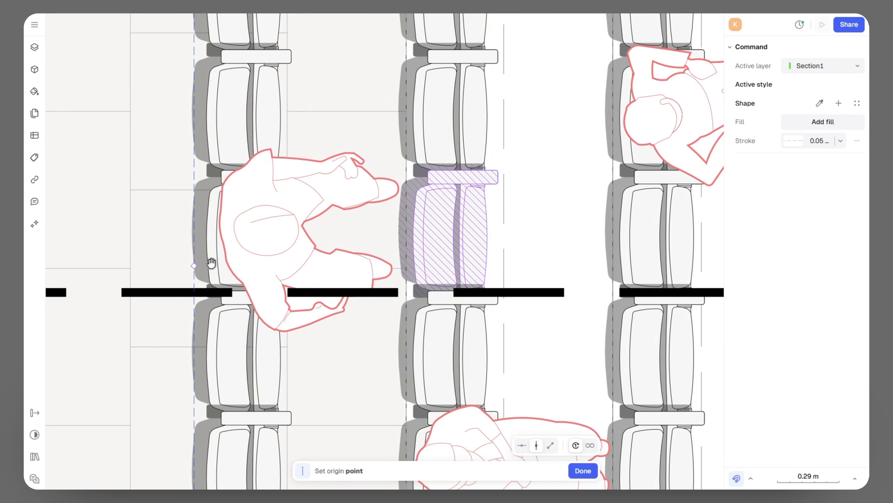
scroll(281, 274, "down", 5)
scroll(348, 236, "up", 8)
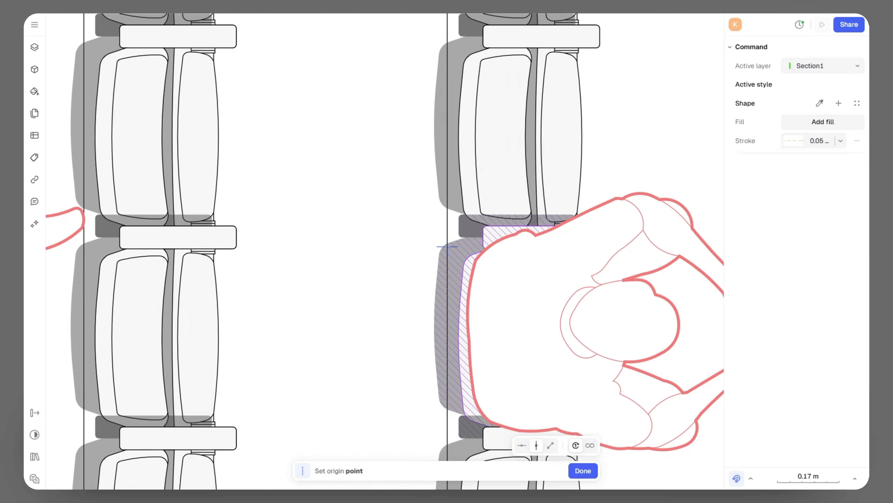
scroll(399, 238, "down", 6)
scroll(514, 222, "up", 5)
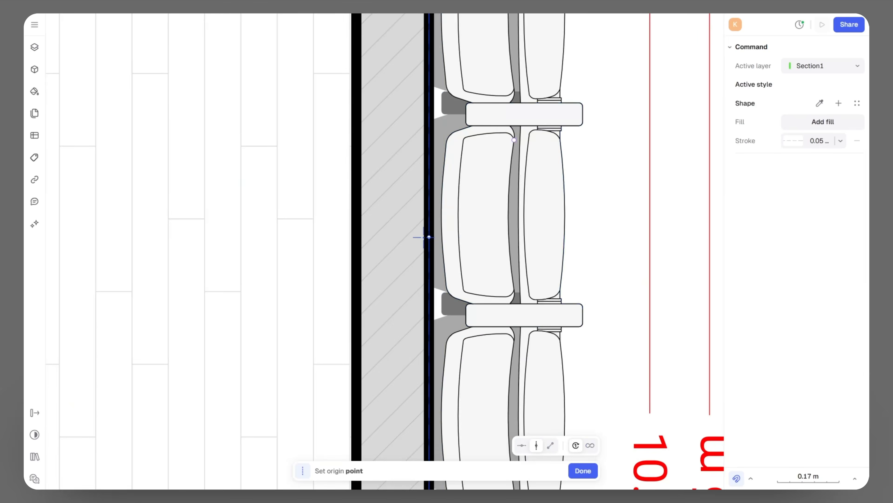
- Place vertical guidelines on both faces of the wall between the control room and the seating, and on the next wall's faces
left_click(424, 237)
left_click(356, 237)
scroll(548, 218, "down", 5)
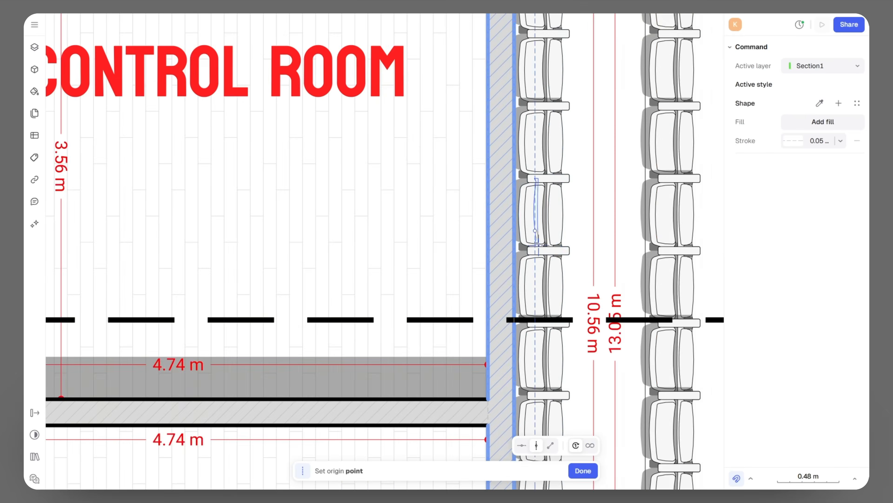
scroll(175, 266, "up", 5)
left_click(175, 264)
left_click(98, 261)
- Place vertical guidelines on the riser lines in the eastern part of the staircase crossed by the section line
scroll(317, 267, "down", 8)
scroll(325, 325, "up", 7)
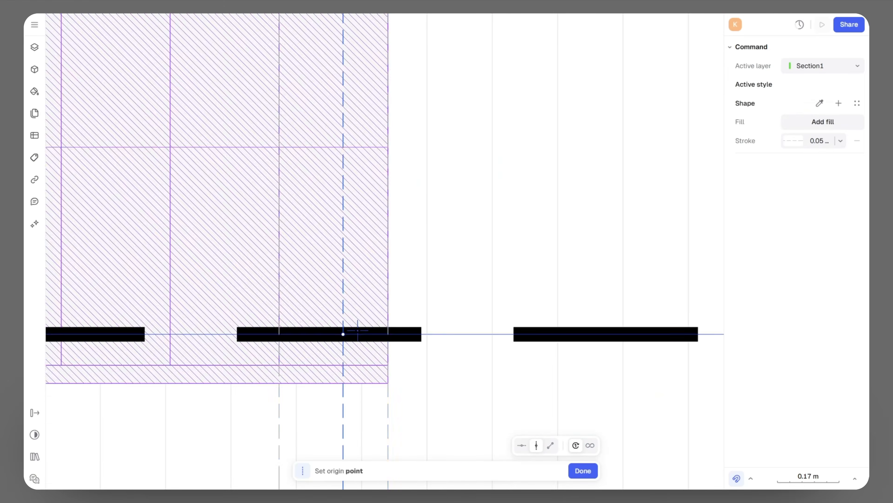
left_click(142, 306)
scroll(276, 295, "up", 5)
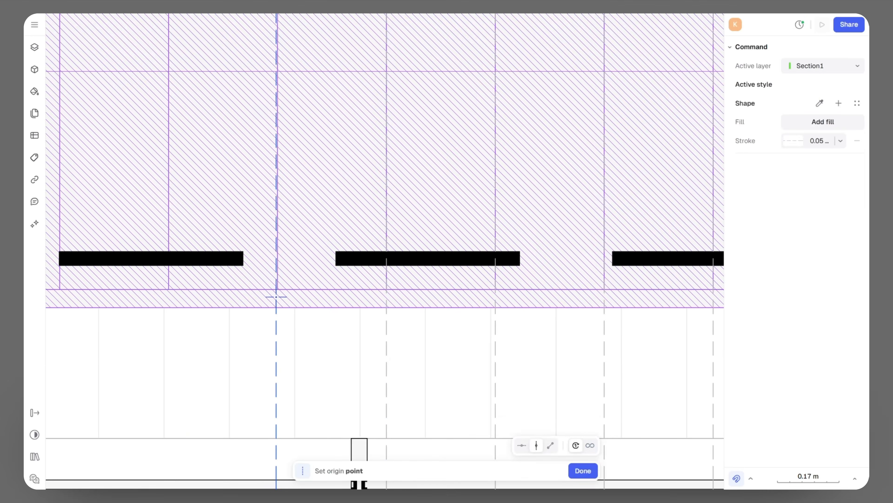
left_click(277, 291)
left_click(168, 290)
left_click(59, 290)
- Continue the vertical guidelines on the remaining riser lines up to the staircase's western end
scroll(366, 292, "down", 5)
scroll(270, 291, "up", 4)
left_click(295, 287)
left_click(230, 286)
left_click(164, 285)
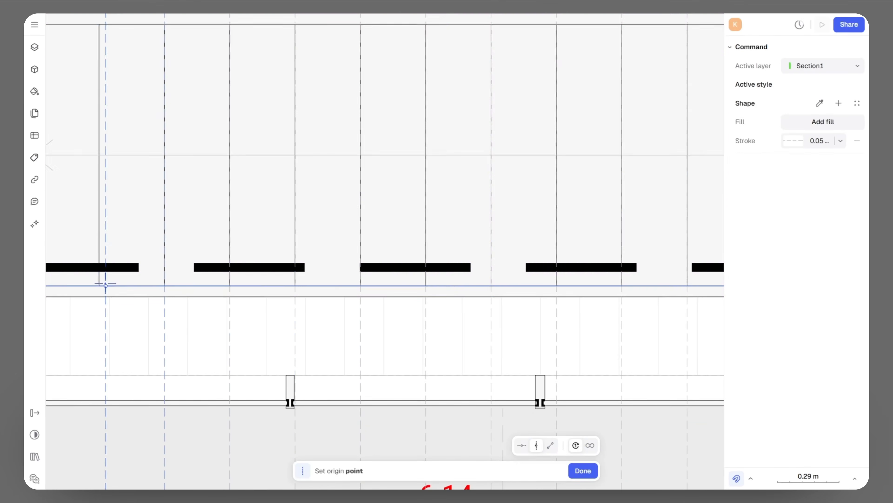
left_click(99, 286)
middle_click_drag(99, 287, 386, 296)
left_click(318, 305)
scroll(415, 259, "down", 8)
scroll(344, 262, "up", 3)
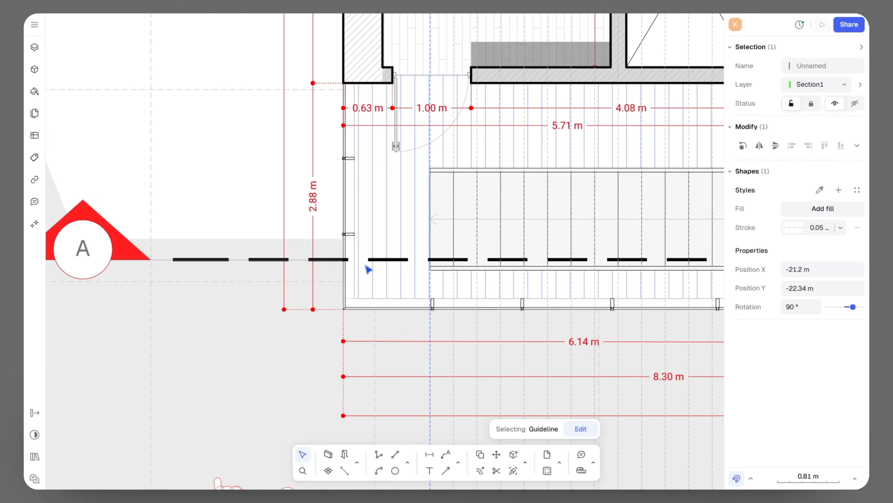
- Place a vertical guideline on the building's western outer edge beside the staircase, and clear the selection
key("Return")
scroll(344, 257, "up", 7)
left_click(346, 267)
scroll(346, 266, "down", 15)
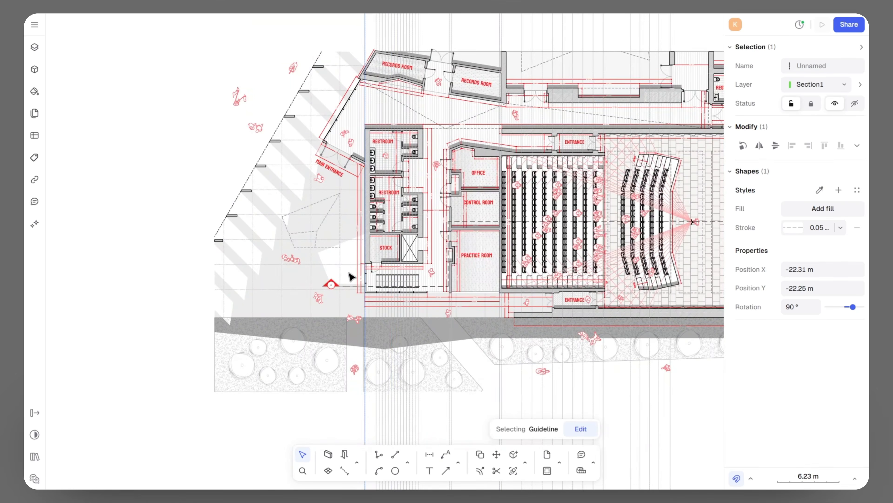
scroll(352, 276, "down", 6)
scroll(387, 189, "up", 6)
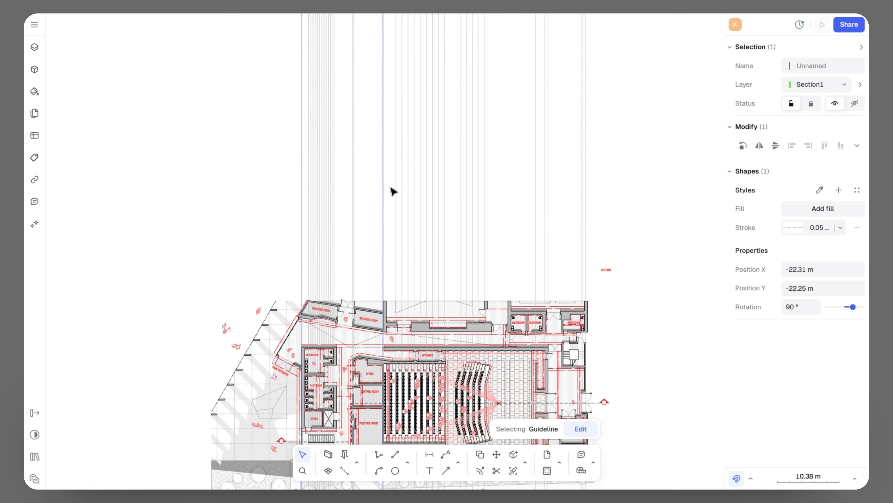
key("Escape")
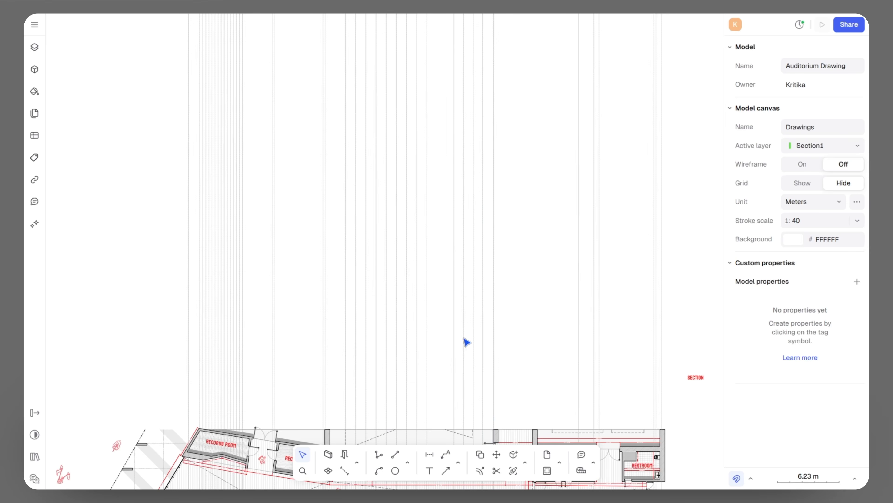
- Start a polyline for the section and set its stroke to solid with a 0.18 mm weight
left_click(378, 455)
middle_click_drag(617, 302, 575, 250)
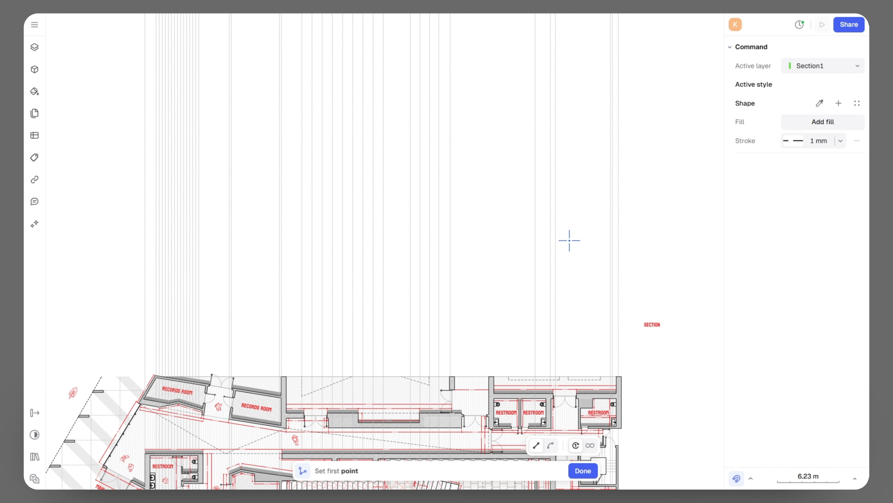
scroll(569, 240, "up", 3)
left_click(793, 144)
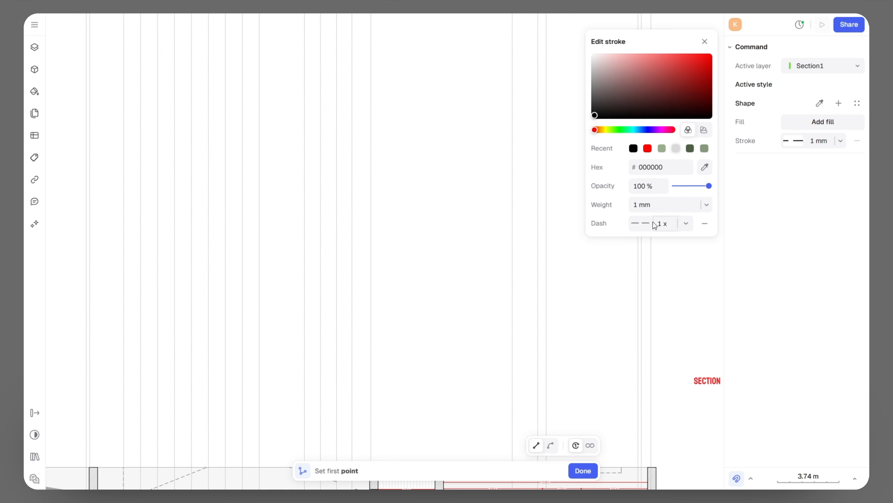
left_click(704, 225)
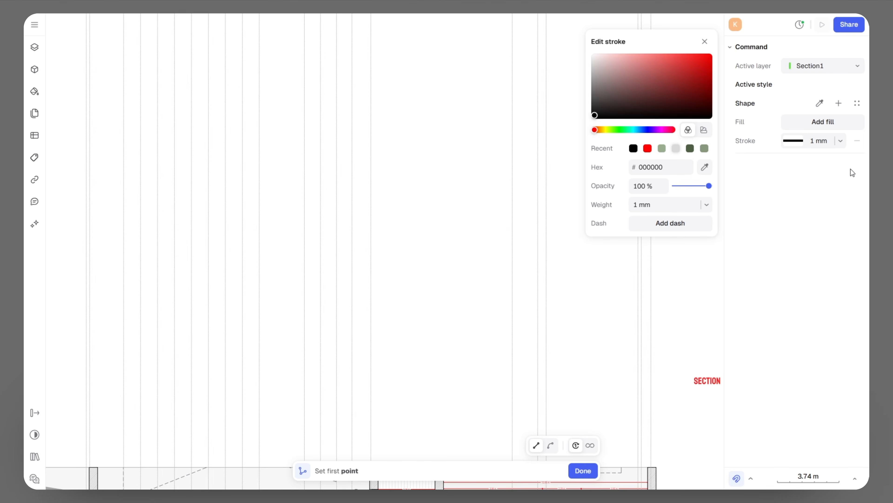
left_click(842, 143)
left_click(743, 213)
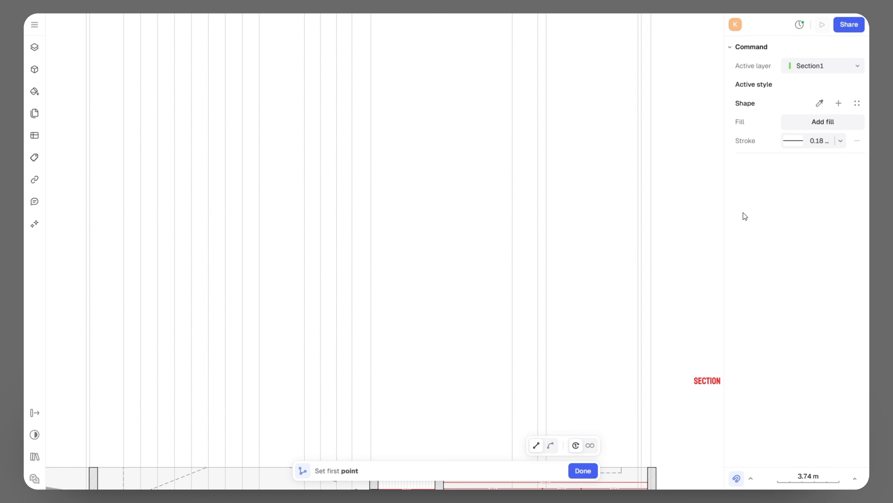
- Draw the stage floor line westward from the eastern outer guideline, drop it 0.65 m vertically, and extend it to the next guideline
scroll(571, 276, "down", 3)
left_click(614, 266)
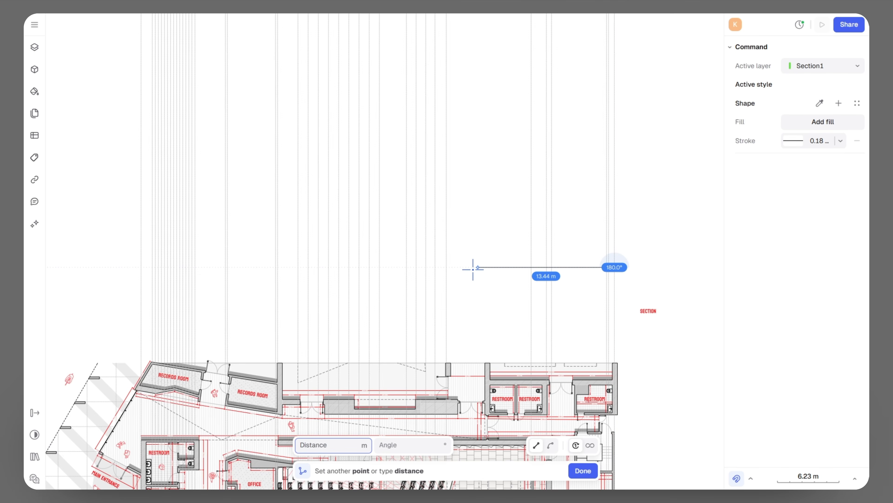
middle_click_drag(466, 263, 475, 178)
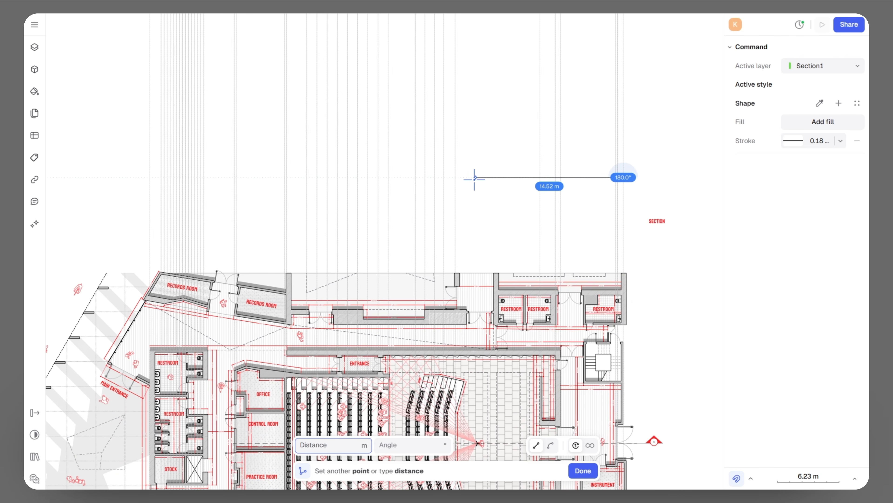
left_click(456, 177)
scroll(453, 179, "up", 5)
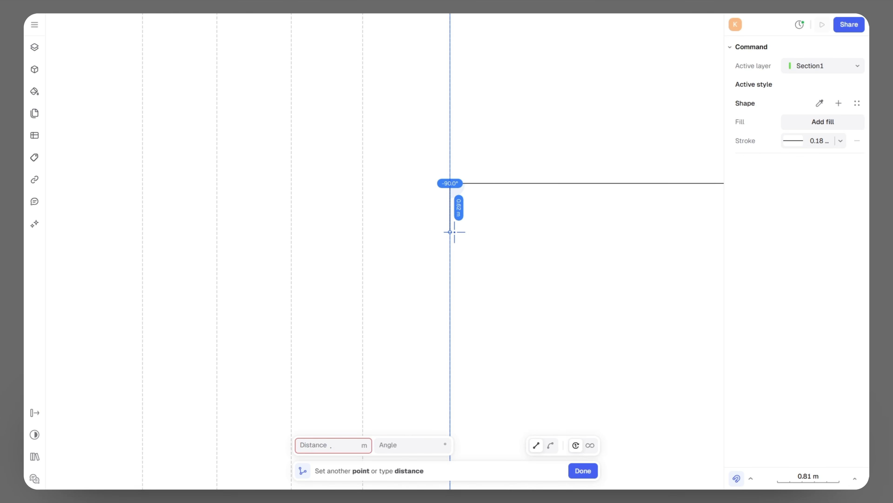
key("Tab")
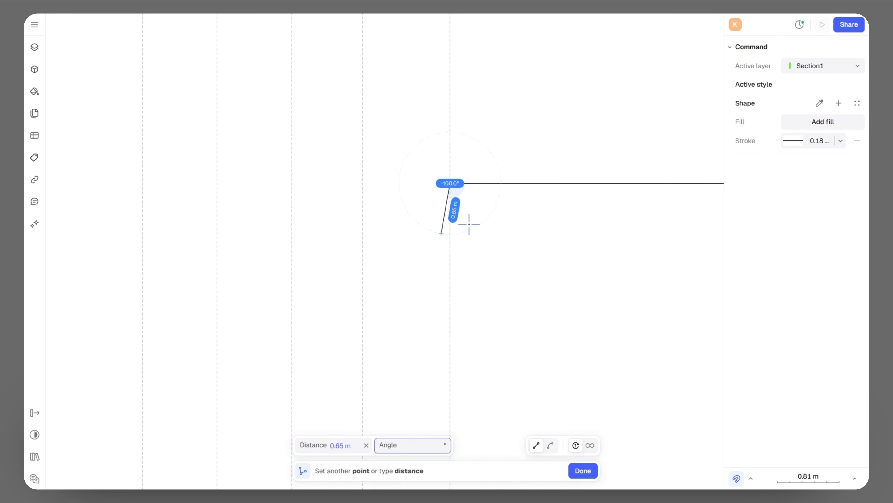
left_click(452, 235)
left_click(362, 234)
- Draw three steps rising westward with 0.16 m risers, running each tread to the next seating guideline
scroll(362, 215, "up", 2)
scroll(364, 215, "up", 2)
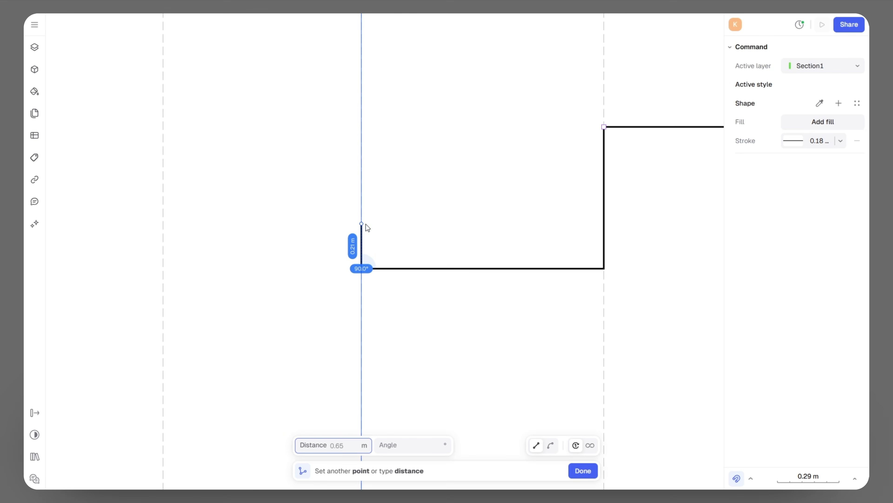
type(".16")
key("Return")
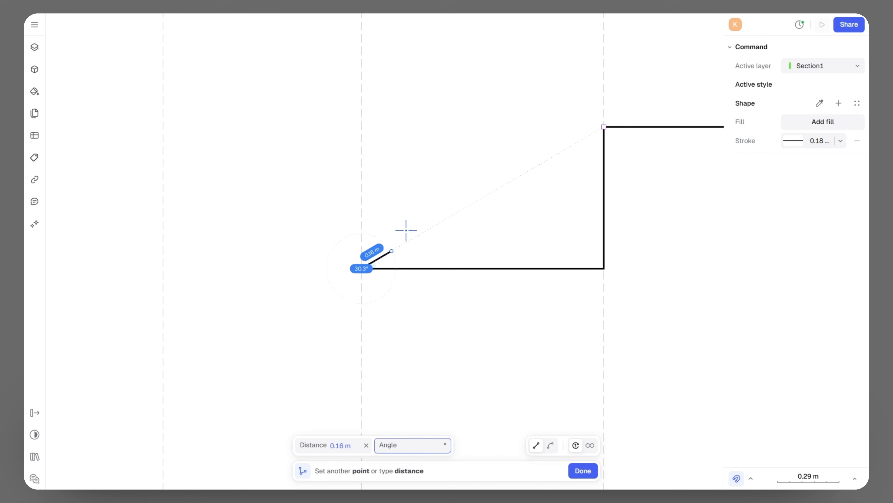
left_click(163, 234)
middle_click_drag(192, 217, 352, 260)
type(".16")
key("Return")
left_click(115, 246)
middle_click_drag(115, 247, 480, 307)
type(".16")
key("Return")
left_click(274, 266)
- Add the fourth 0.16 m riser, run the level floor to the next seating block, and continue its stepped tiers along the guidelines
scroll(480, 233, "down", 4)
scroll(379, 192, "up", 4)
type(".16")
key("Return")
scroll(583, 277, "down", 5)
left_click(425, 284)
scroll(424, 264, "up", 4)
left_click(434, 282)
left_click(301, 279)
type(".16")
key("Return")
left_click(305, 243)
left_click(171, 259)
scroll(362, 303, "down", 5)
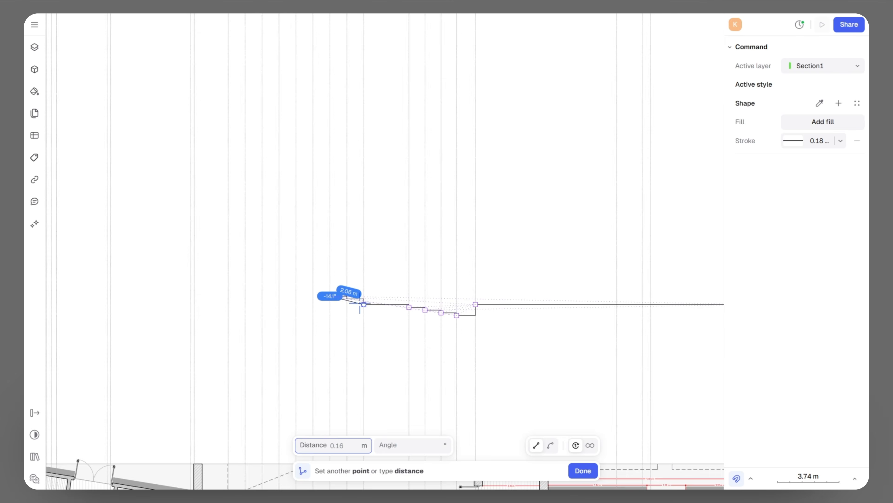
middle_click_drag(438, 230, 431, 231)
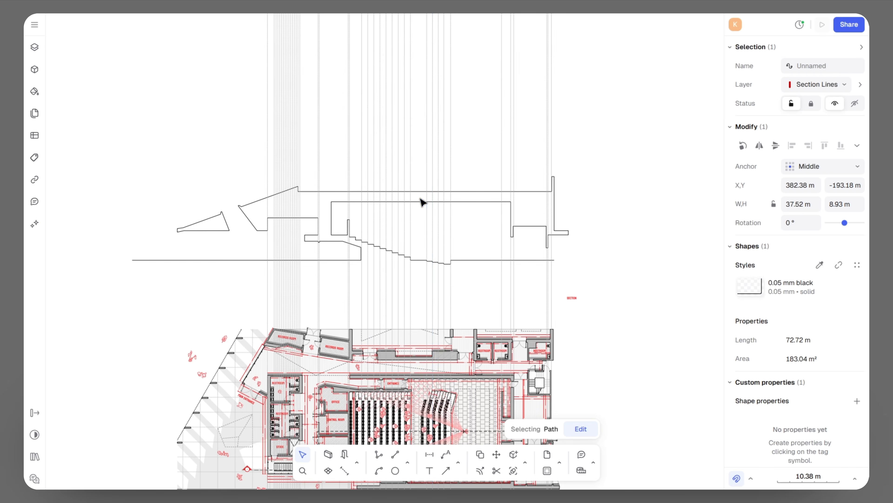
- Start another polyline for closing the section outline, removing its dash and setting a 0.18 mm stroke weight
scroll(424, 202, "up", 3)
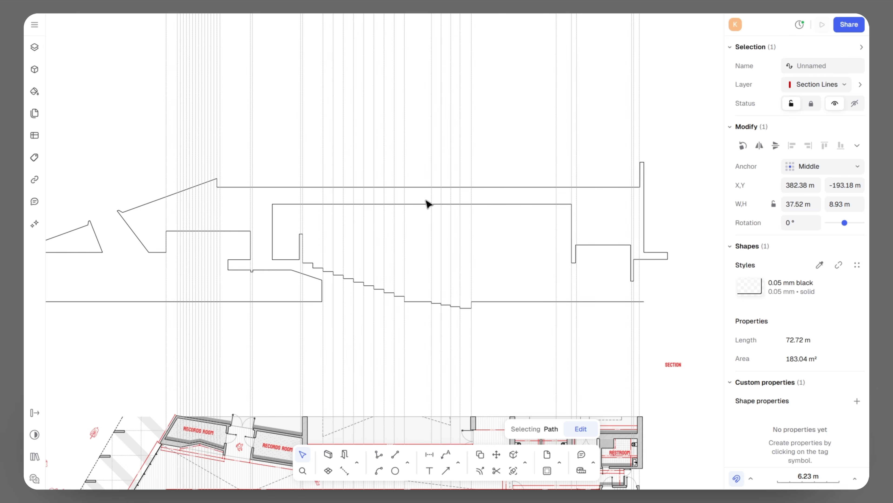
scroll(431, 208, "down", 3)
left_click(456, 243)
scroll(457, 245, "up", 5)
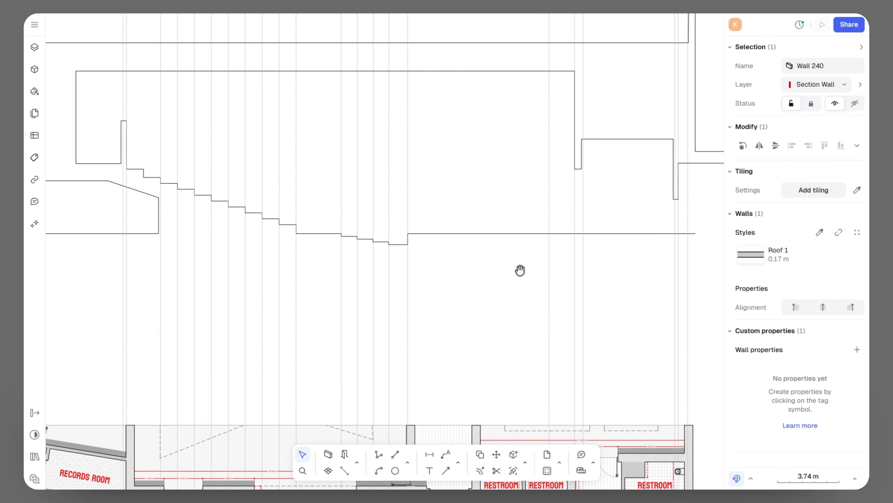
middle_click_drag(525, 266, 465, 306)
left_click(408, 462)
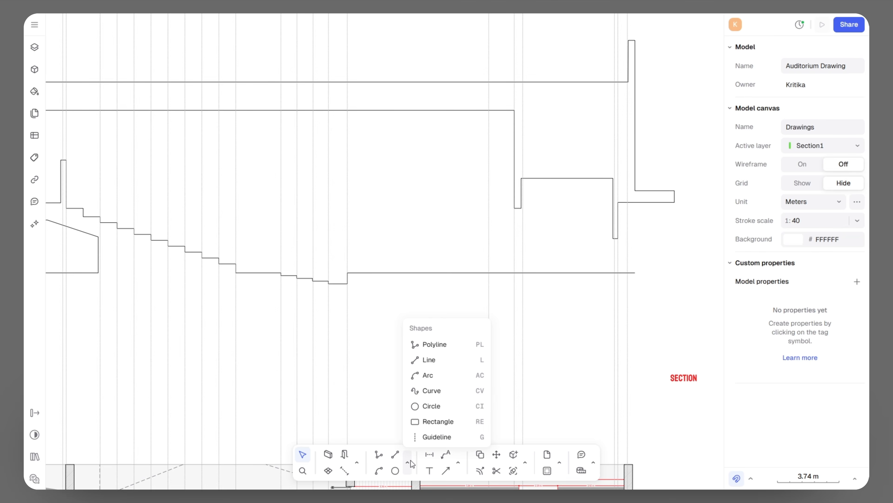
left_click(432, 343)
left_click(793, 141)
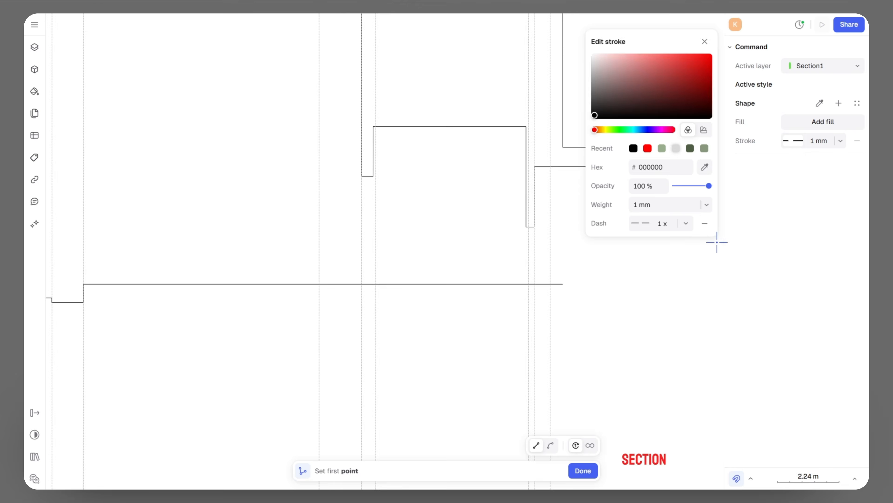
left_click(705, 223)
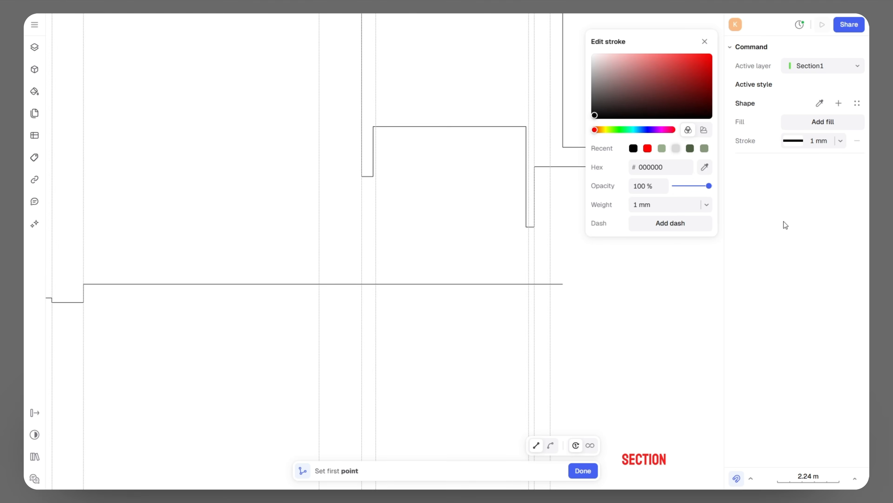
left_click(840, 141)
left_click(736, 209)
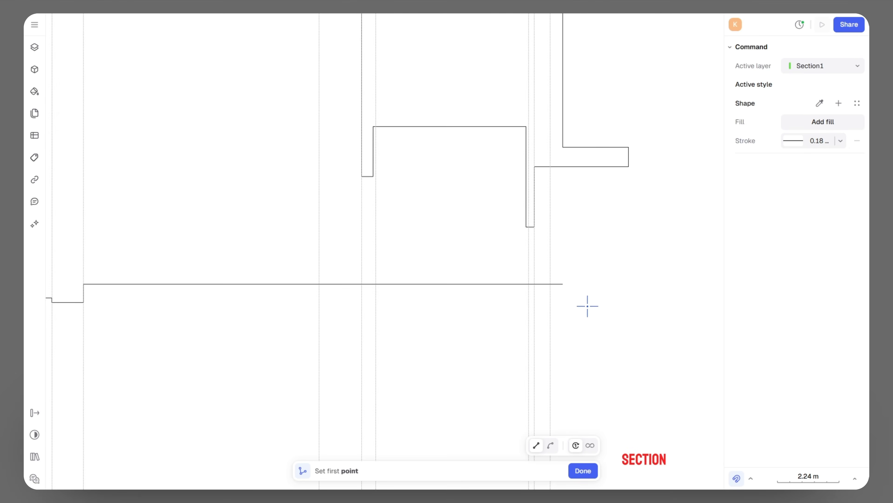
- Draw the ground slab outline beneath the floor line, from the floor's eastern end down, across and back up at its western end
left_click(563, 284)
scroll(565, 335, "up", 5)
left_click(557, 331)
scroll(557, 332, "down", 5)
scroll(538, 280, "down", 4)
scroll(482, 282, "up", 4)
left_click(206, 279)
left_click(205, 254)
- Draw closed outlines for the section's voids: a tall narrow one west of the auditorium and a wide one above the eastern room
scroll(304, 264, "up", 6)
left_click(300, 261)
scroll(297, 275, "up", 5)
left_click(295, 276)
left_click(294, 347)
left_click(219, 348)
left_click(199, 257)
left_click(225, 294)
left_click(225, 353)
left_click(176, 352)
left_click(255, 241)
left_click(415, 226)
left_click(414, 336)
left_click(489, 433)
left_click(490, 242)
left_click(459, 301)
left_click(525, 301)
scroll(492, 347, "down", 5)
scroll(509, 334, "up", 3)
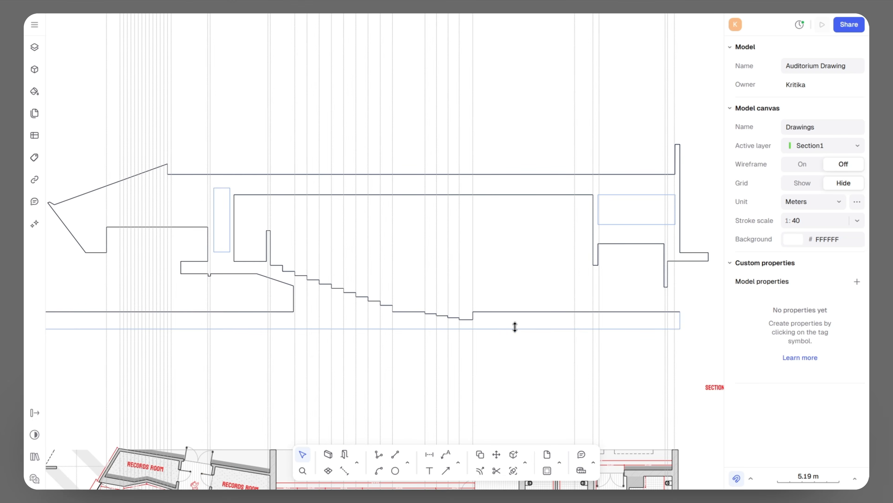
- Select the cut section shape and replace its solid fill with the Oblique Compact hatch pattern
left_click(513, 329)
middle_click_drag(512, 357, 504, 379)
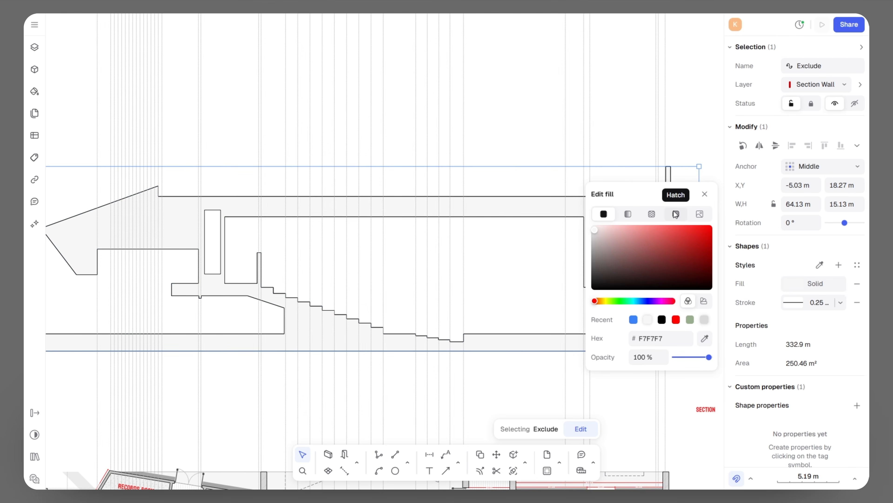
left_click(675, 214)
left_click(679, 338)
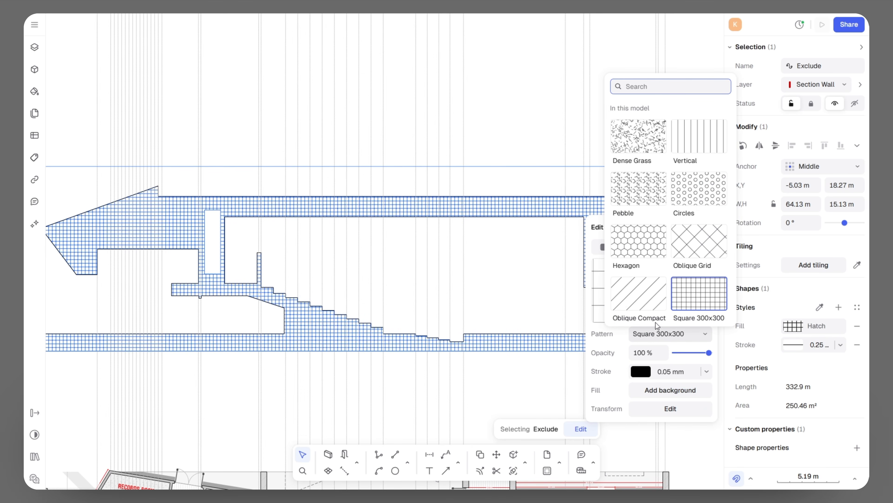
left_click(641, 310)
- Adjust the section hatch's opacity and give it a light grey D4D4D8 background
left_click(687, 358)
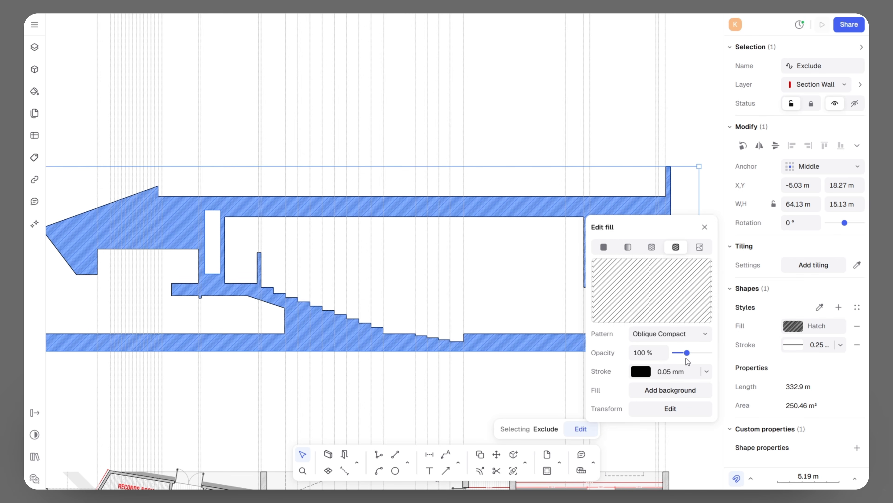
left_click(653, 390)
left_click(641, 390)
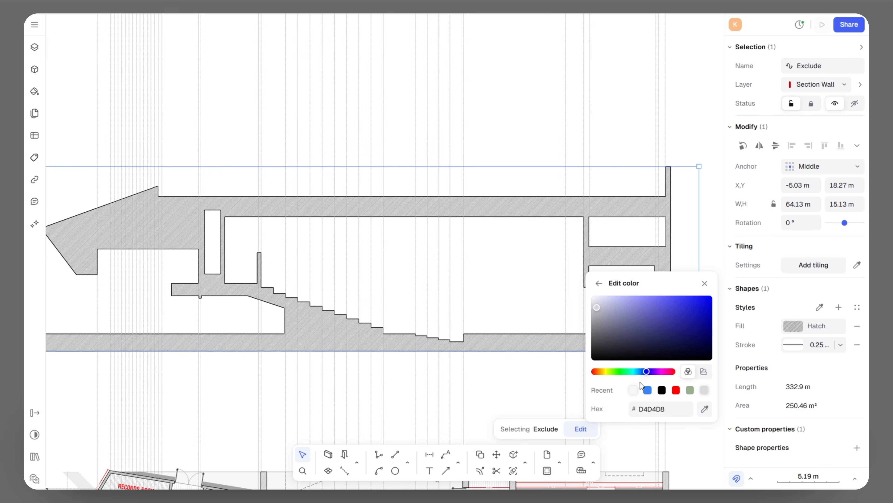
left_click(705, 285)
left_click(628, 385)
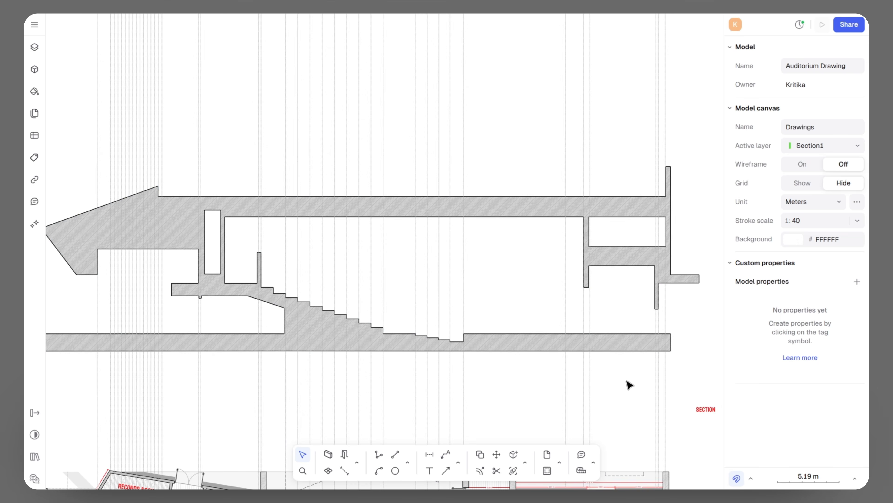
scroll(309, 340, "up", 5)
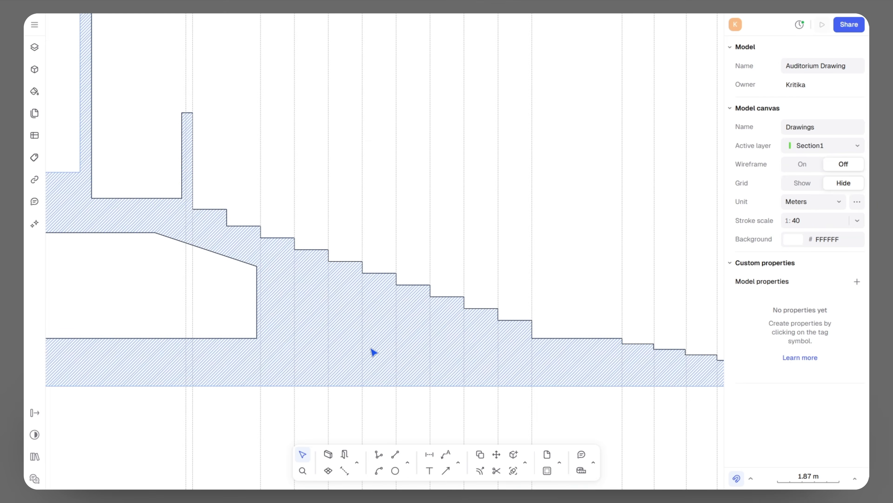
- Add a layer named Staircase and make it the active layer
scroll(382, 316, "down", 5)
mouse_move(523, 335)
middle_mouse_down()
mouse_move(586, 319)
mouse_move(583, 291)
mouse_move(562, 272)
middle_mouse_up()
left_click(34, 48)
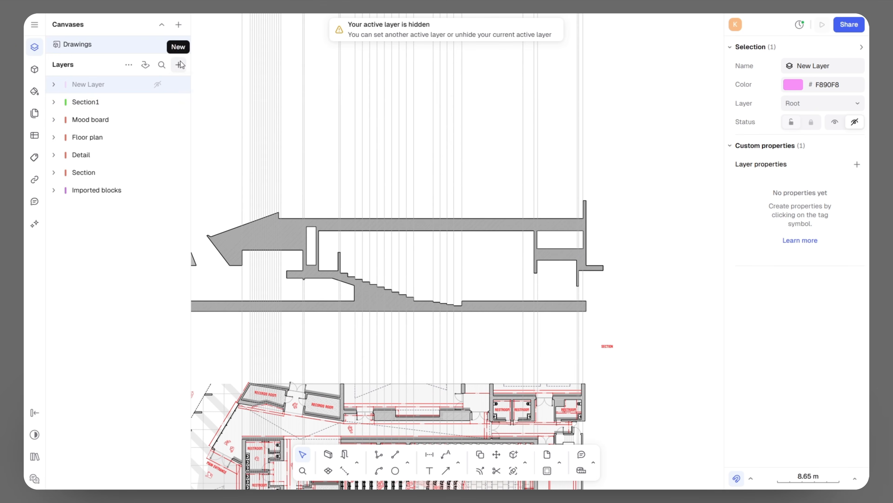
left_click(187, 86)
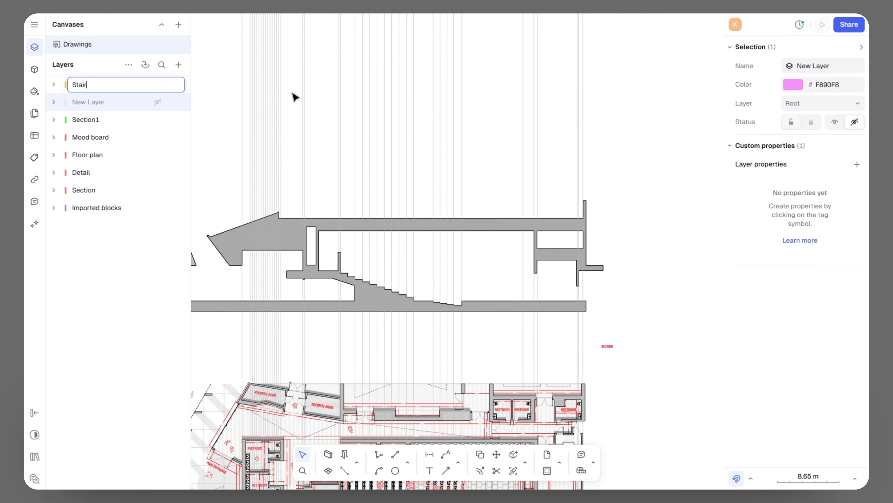
left_click(246, 104)
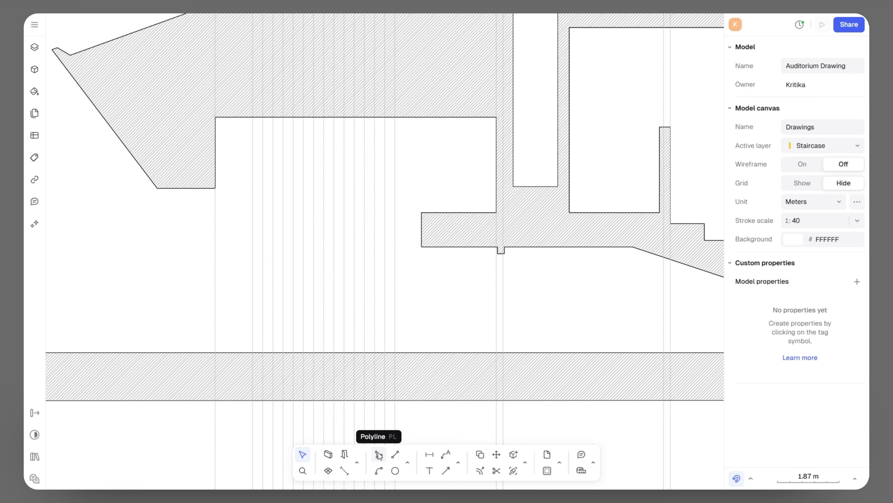
- Start a polyline on the ground slab at the easternmost stair guideline and draw the first five steps with 0.15 m risers, going west
left_click(378, 454)
left_click(762, 211)
left_click(510, 382)
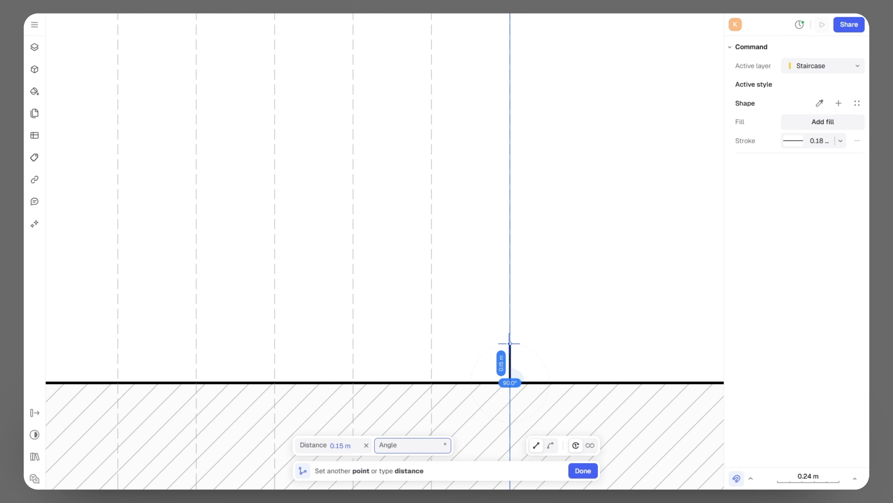
left_click(510, 343)
left_click(432, 343)
left_click(431, 304)
left_click(353, 303)
left_click(353, 265)
left_click(275, 264)
left_click(275, 226)
left_click(196, 186)
left_click(118, 186)
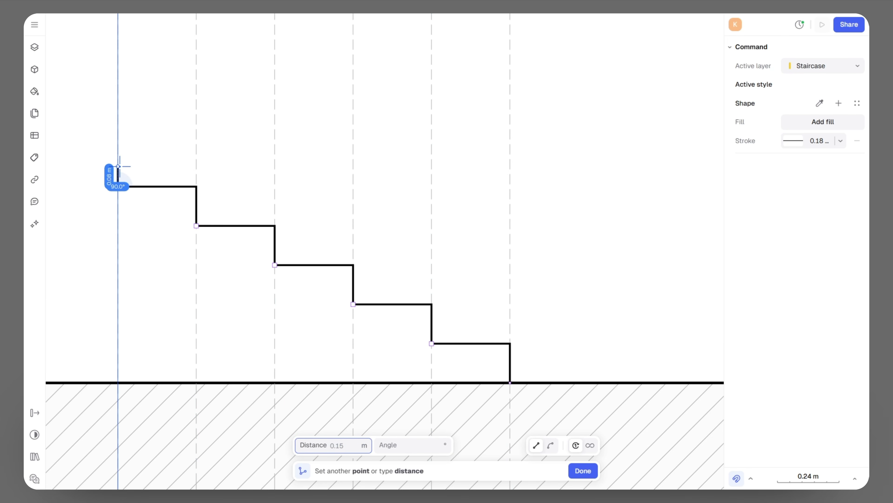
- Continue the stair profile upward with more 0.15 m risers, running each tread to the next guideline
middle_click_drag(120, 169, 465, 256)
left_click(470, 236)
scroll(465, 232, "up", 5)
type(".15")
key("Return")
left_click(204, 237)
middle_click_drag(198, 144, 219, 178)
type(".15")
key("Return")
middle_click_drag(286, 171, 698, 288)
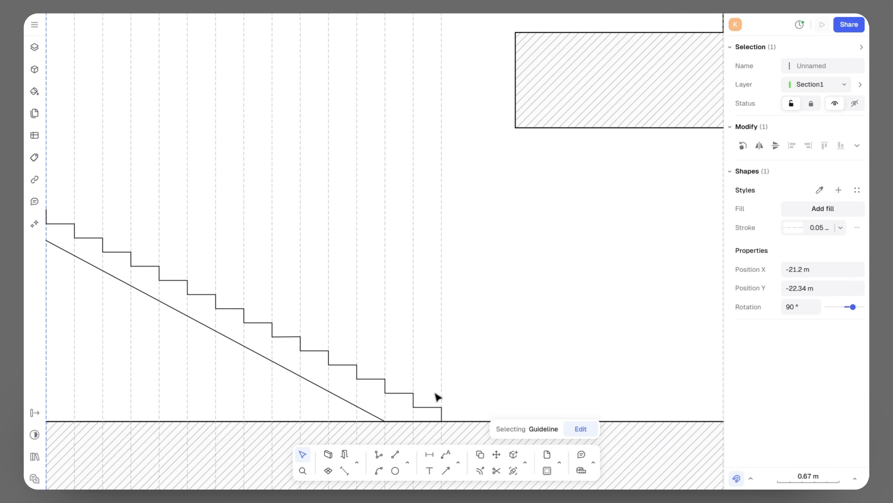
- Draw a 0.9 m vertical railing line up from the middle of the staircase's lowest tread
left_click(395, 455)
left_click(428, 407)
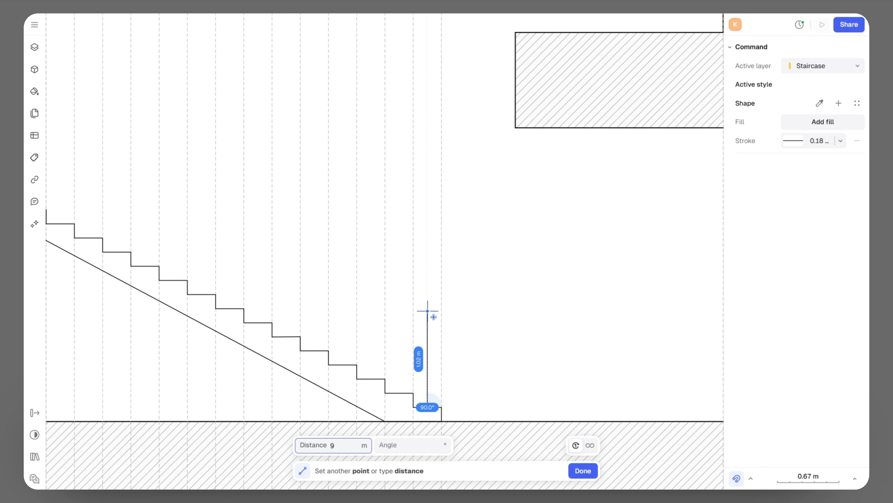
middle_click_drag(415, 303, 481, 339)
left_click(492, 360)
- Draw a 0.9 m vertical railing line up from the stair landing near its eastern edge
middle_click_drag(129, 176, 219, 229)
type("l")
key("Return")
scroll(194, 303, "up", 5)
left_click(192, 309)
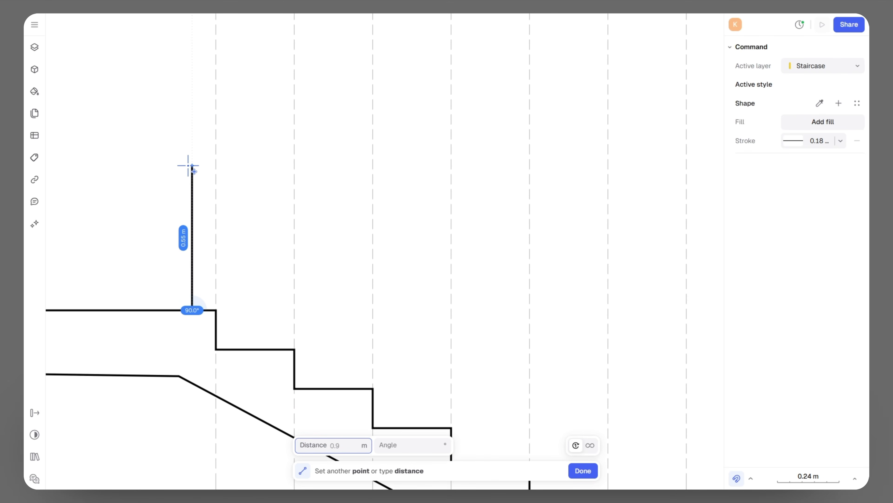
scroll(186, 134, "down", 3)
left_click(173, 116)
- Draw the sloped handrail line from the top of the landing's railing post down along the stair flight
type("l")
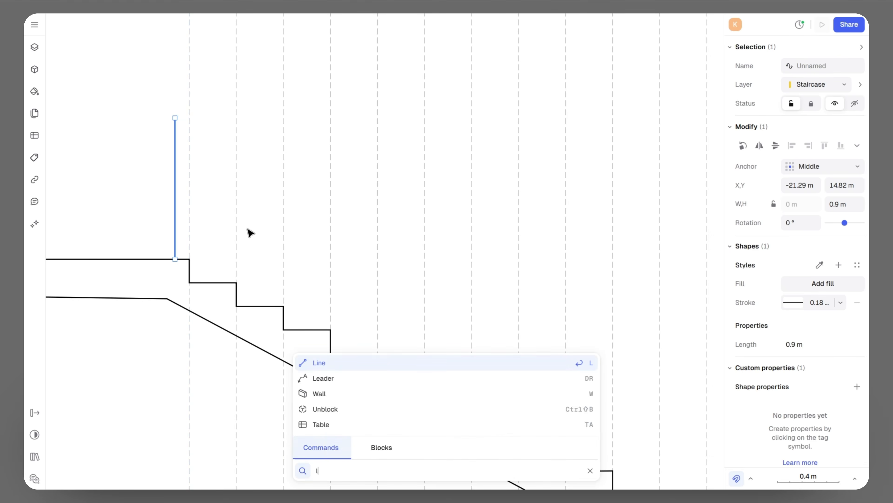
key("Return")
left_click(174, 118)
left_click(322, 230)
scroll(472, 299, "up", 2)
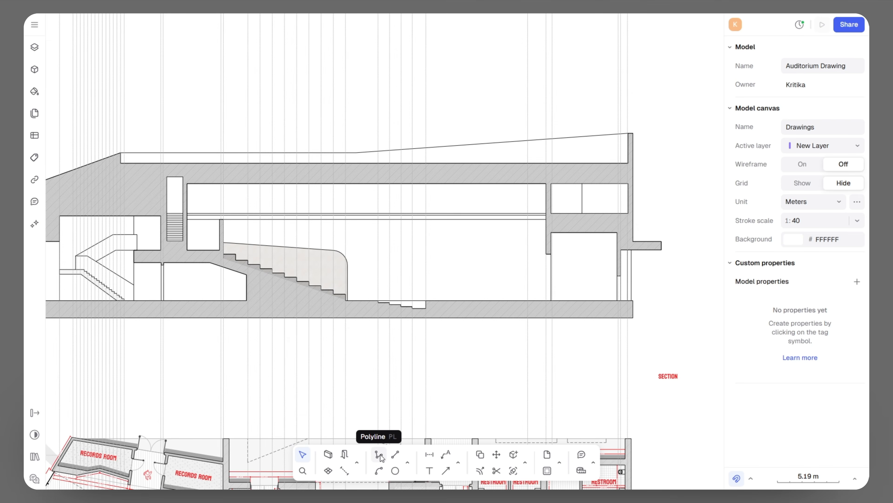
- Draw two horizontal wall lines: one across the auditorium between its side walls, and one about 16.44 m long from the east wall to the curved partition
left_click(399, 458)
scroll(247, 238, "up", 5)
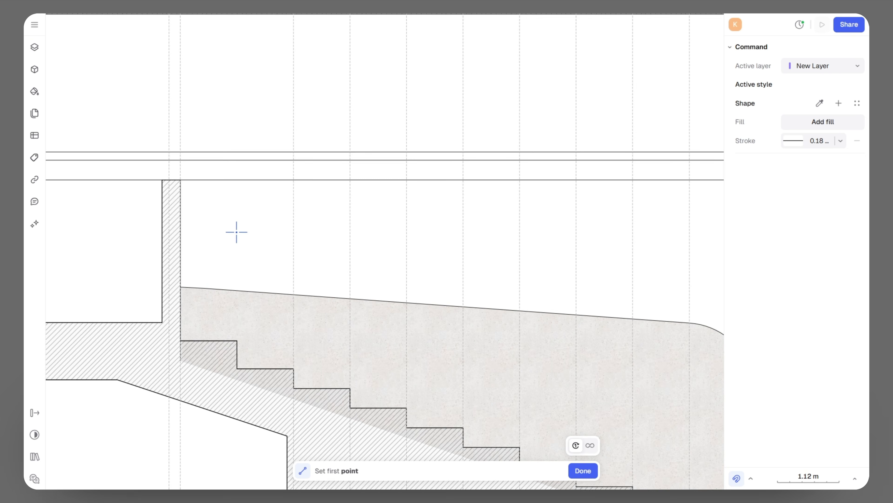
left_click(181, 259)
scroll(243, 250, "down", 5)
middle_click_drag(684, 272, 371, 275)
scroll(538, 295, "up", 3)
left_click(554, 296)
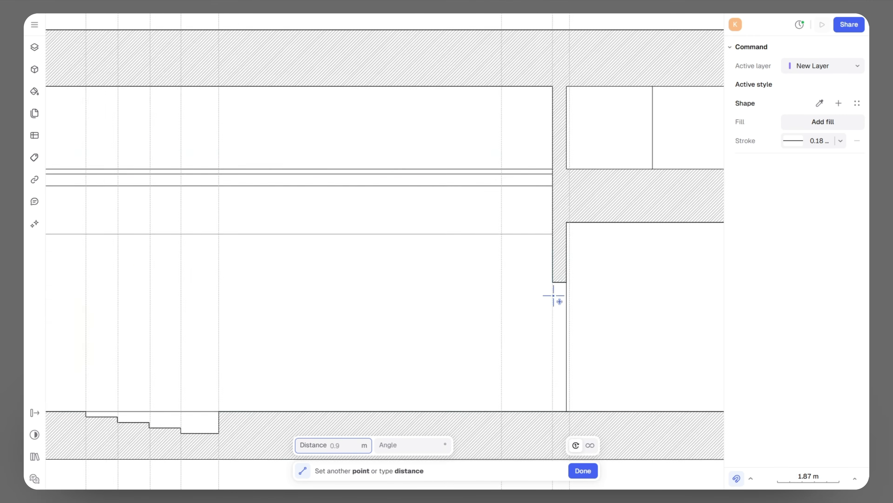
middle_click_drag(70, 296, 341, 289)
left_click(265, 288)
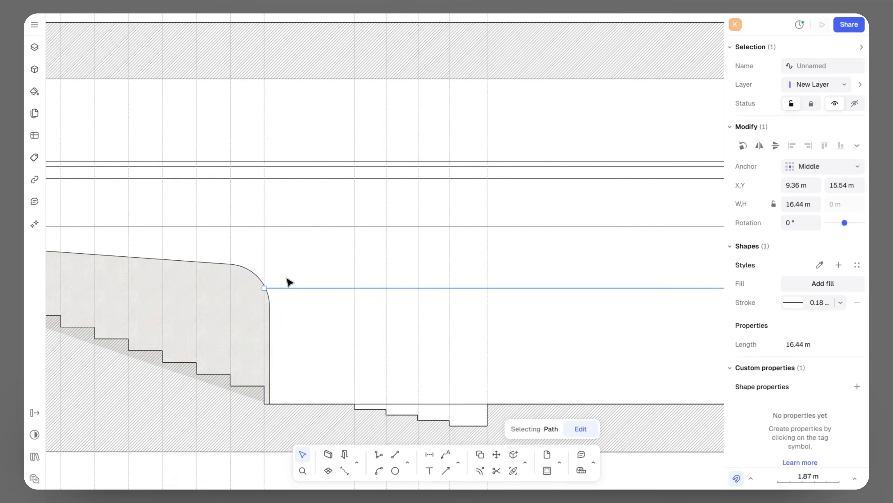
- Add two lower horizontal lines between the curved partition and the auditorium's east wall
key("l")
scroll(203, 343, "up", 3)
left_click(200, 349)
left_click(200, 289)
scroll(251, 289, "down", 5)
left_click(441, 290)
key("Escape")
scroll(264, 241, "up", 3)
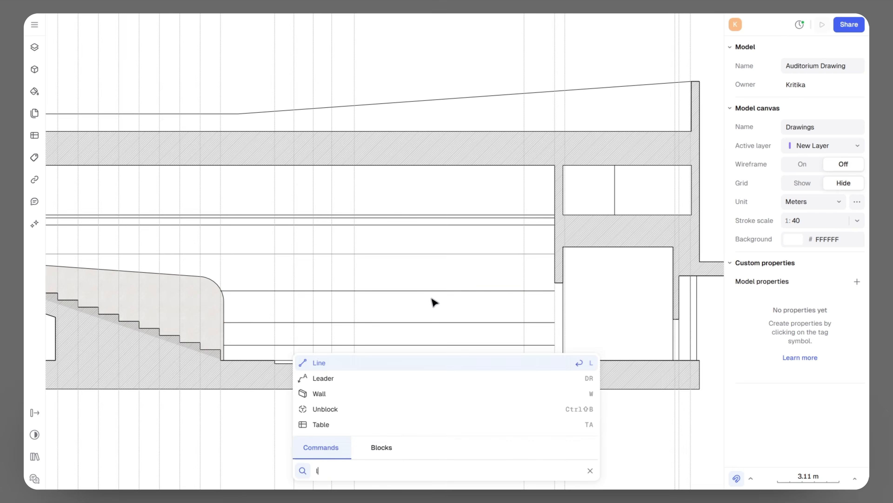
- Draw irregularly spaced vertical panel lines in the lowest wall band, from the floor up to the first horizontal line
key("l")
scroll(468, 357, "up", 5)
left_click(468, 372)
left_click(469, 302)
left_click(492, 302)
left_click(493, 372)
scroll(496, 369, "up", 3)
left_click(504, 370)
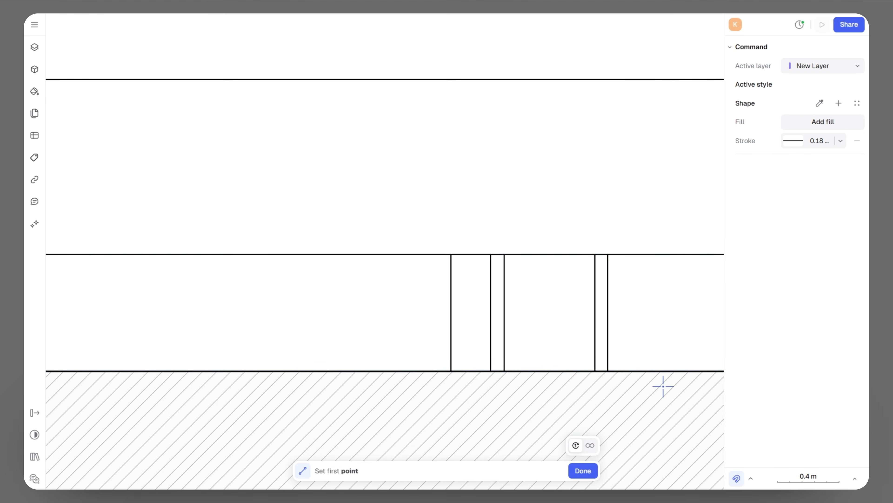
left_click(638, 371)
left_click(638, 254)
middle_click_drag(675, 281, 461, 287)
left_click(512, 375)
left_click(467, 260)
- Draw irregularly spaced vertical panel lines in the second wall band, between its lower and upper horizontal lines
key("l")
scroll(492, 316, "down", 3)
left_click(560, 201)
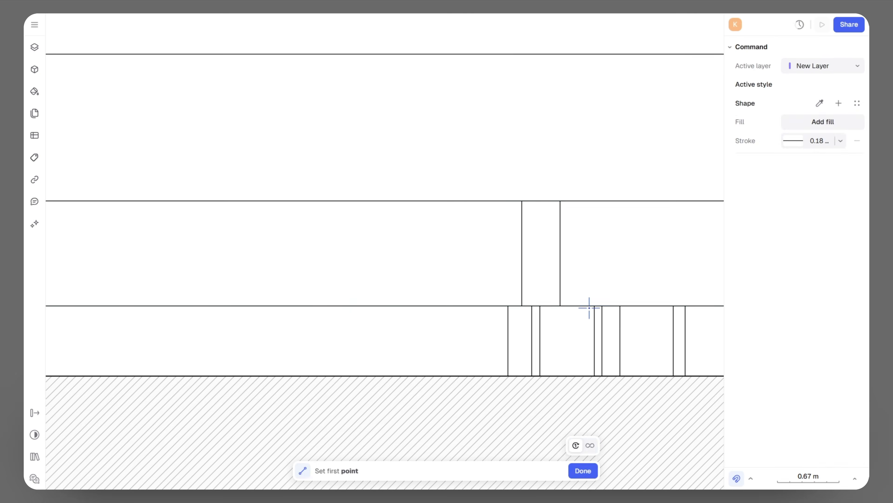
key("l")
left_click(570, 306)
left_click(570, 201)
middle_click_drag(604, 266, 518, 283)
scroll(483, 197, "up", 5)
left_click(481, 191)
key("l")
left_click(524, 347)
left_click(524, 173)
scroll(552, 325, "down", 5)
key("Escape")
- Select all paths on the active New Layer and change their stroke to a light grey
left_click(35, 47)
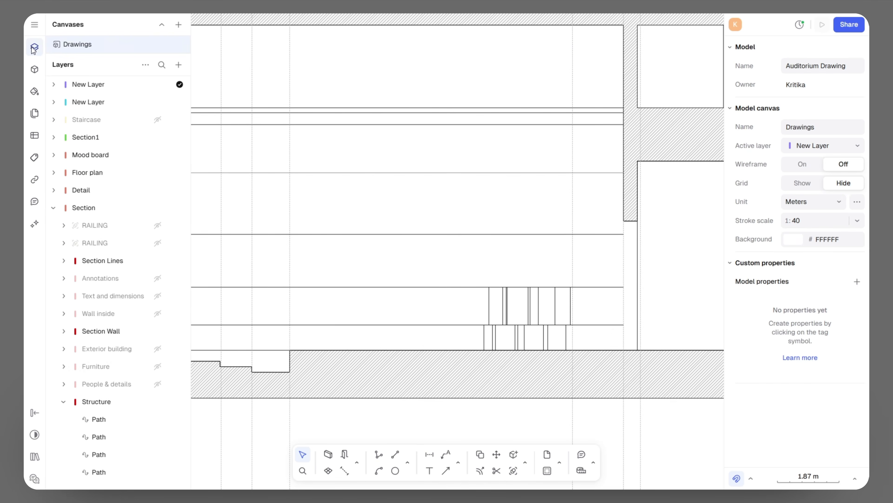
left_click(53, 84)
right_click(140, 85)
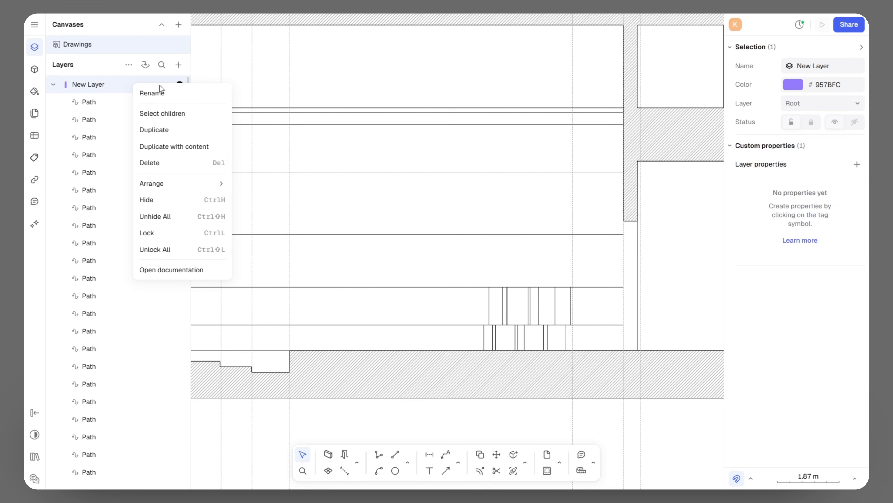
left_click(172, 114)
left_click(795, 303)
mouse_move(604, 265)
left_mouse_down()
mouse_move(578, 250)
mouse_move(579, 238)
left_mouse_up()
left_click(475, 251)
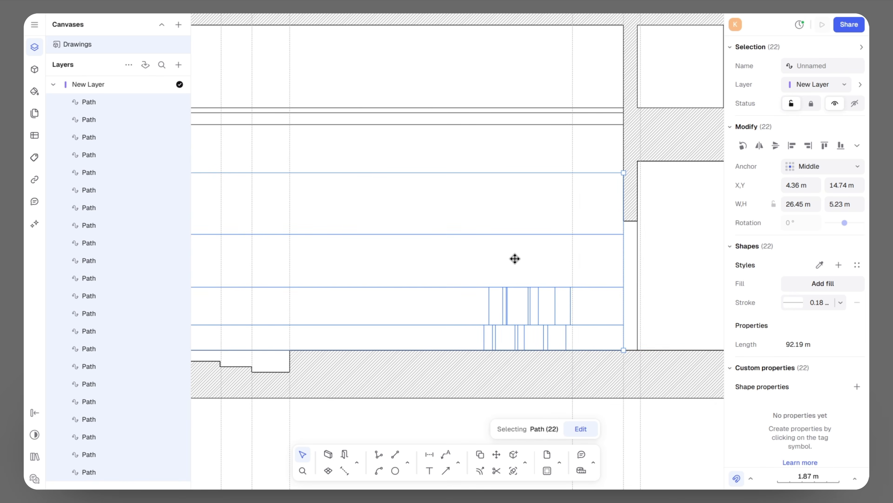
- Clear the wall panel selection and hide the Section1 layer with its guidelines
scroll(515, 257, "down", 3)
left_click(491, 373)
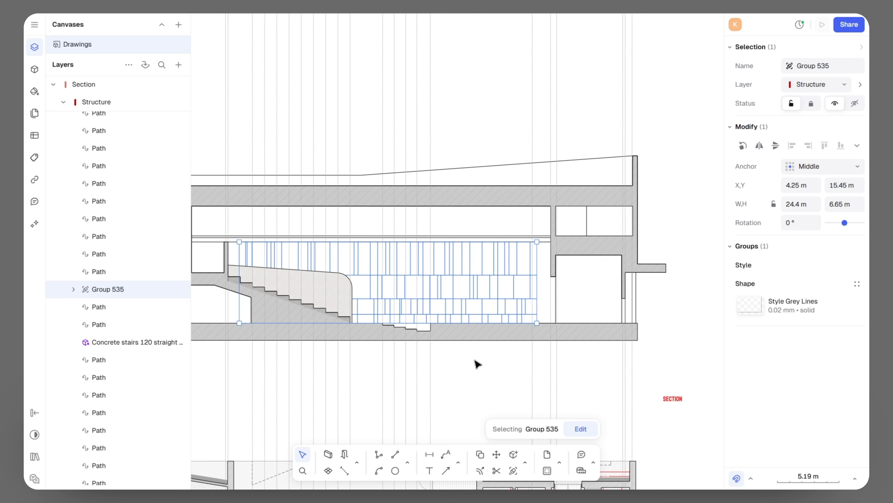
left_click(475, 361)
scroll(114, 206, "up", 5)
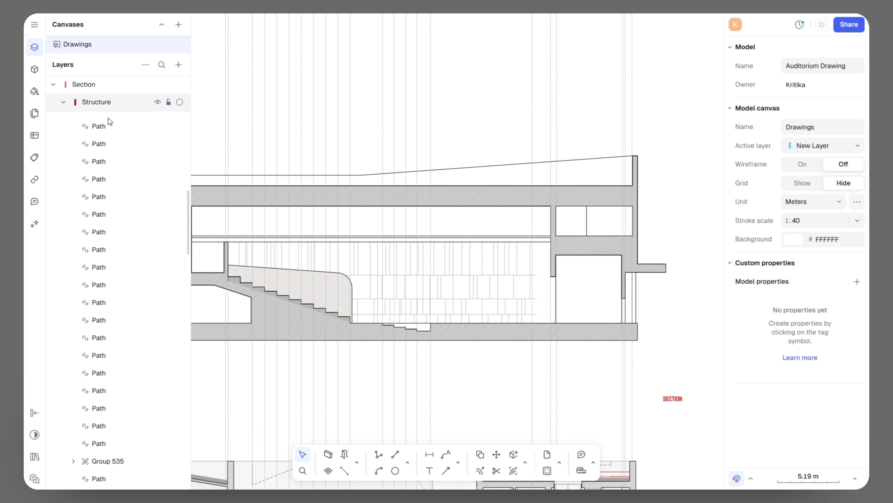
scroll(120, 133, "up", 5)
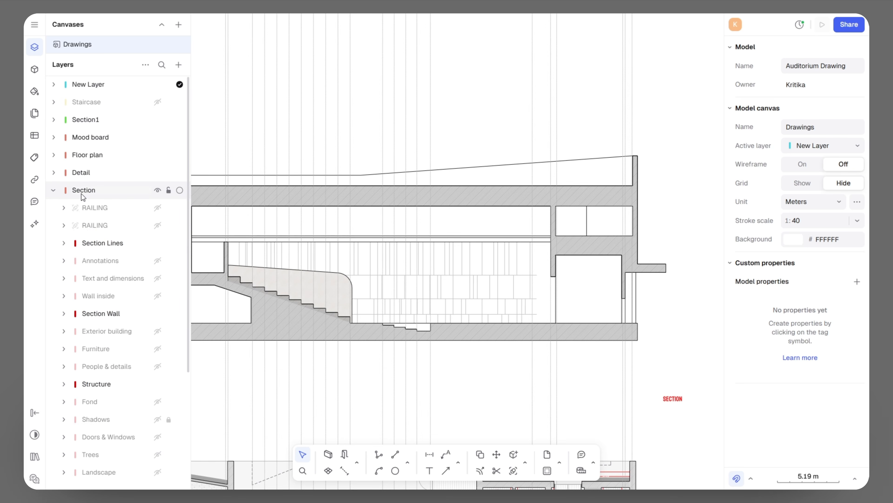
left_click(157, 119)
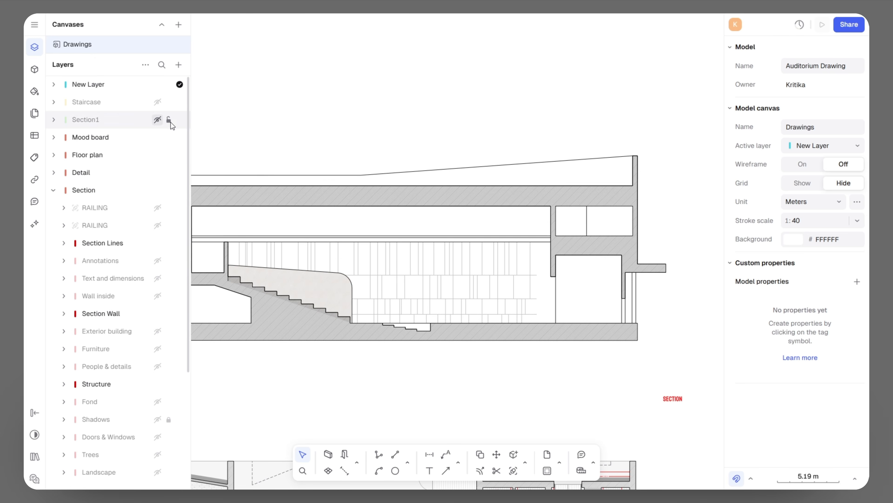
- Examine the complete building section together with the auditorium floor plan beneath it
scroll(493, 206, "down", 3)
left_click_drag(320, 301, 393, 301)
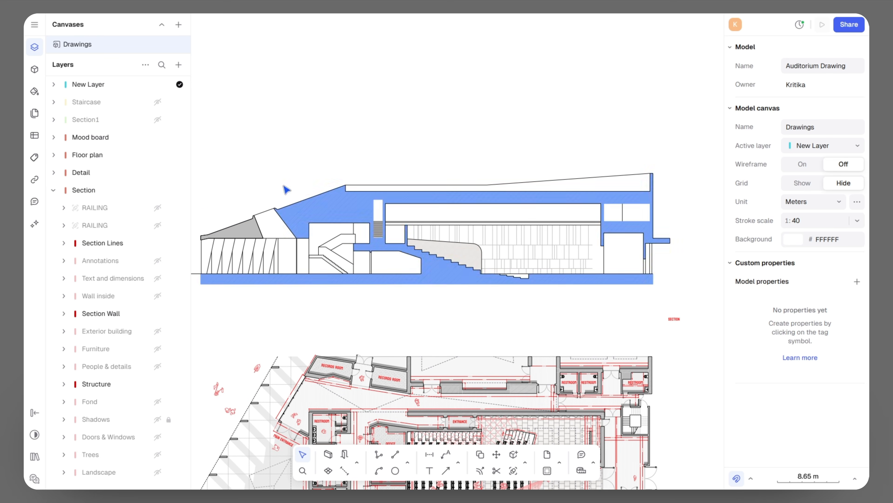
scroll(616, 251, "up", 3)
scroll(616, 252, "down", 3)
left_click_drag(590, 327, 656, 227)
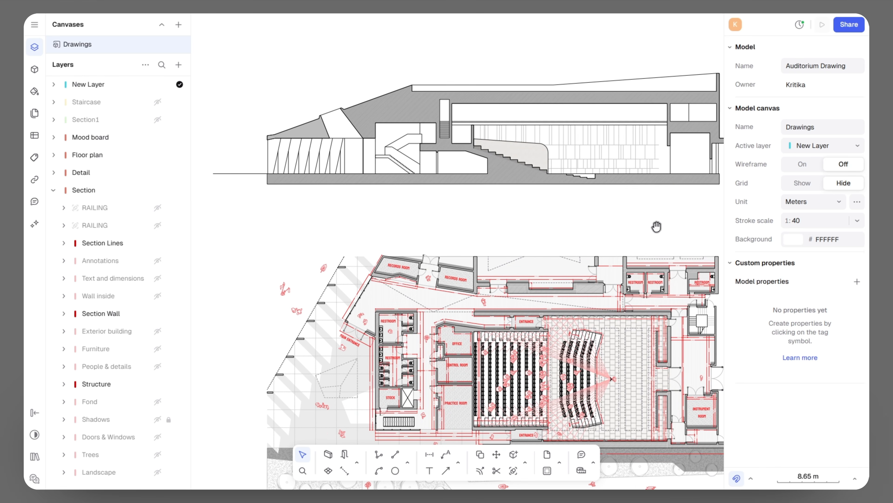
middle_click_drag(656, 227, 655, 227)
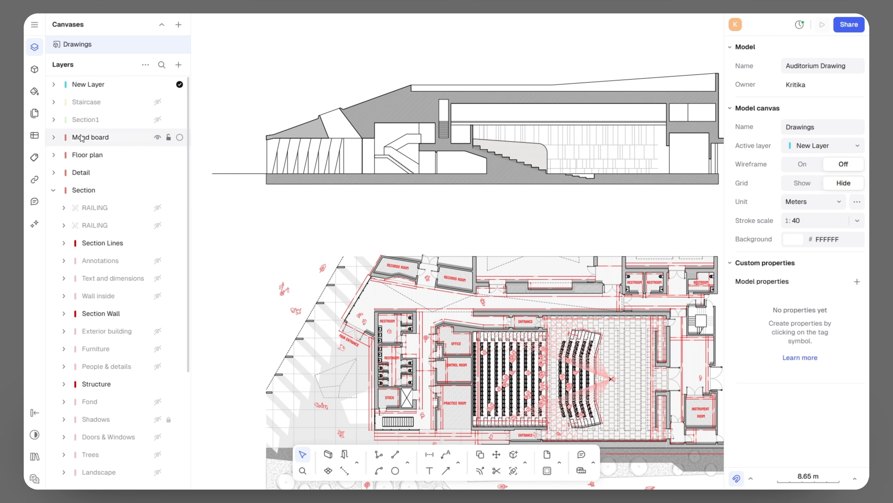
- Place vertical guidelines at both edges of the stock room's door opening in the floor plan
left_click(35, 46)
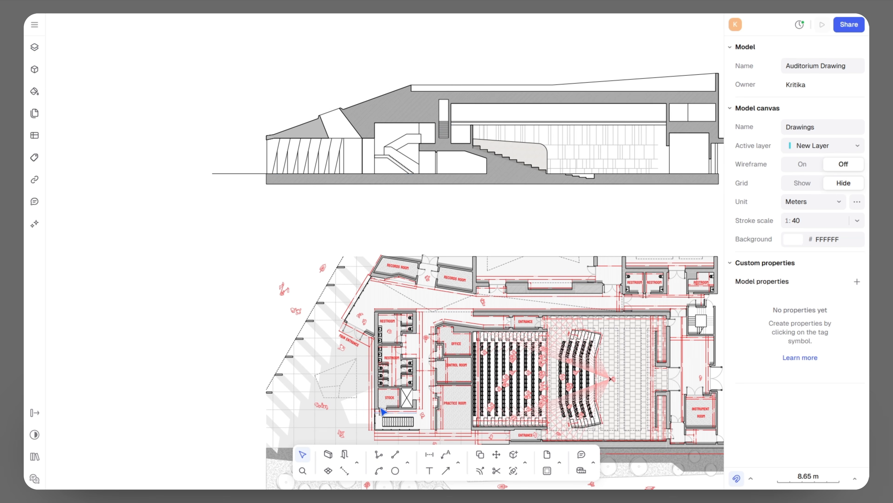
scroll(382, 411, "up", 10, "ctrl")
scroll(385, 370, "down", 3)
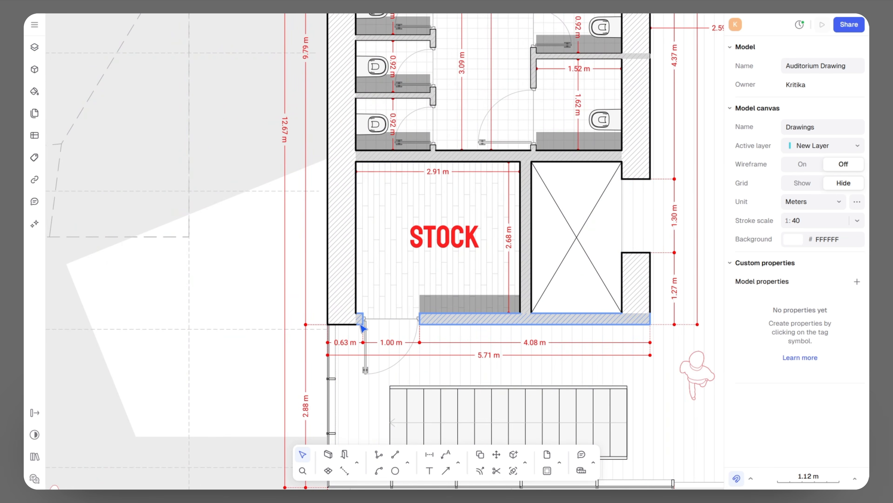
left_click(458, 462)
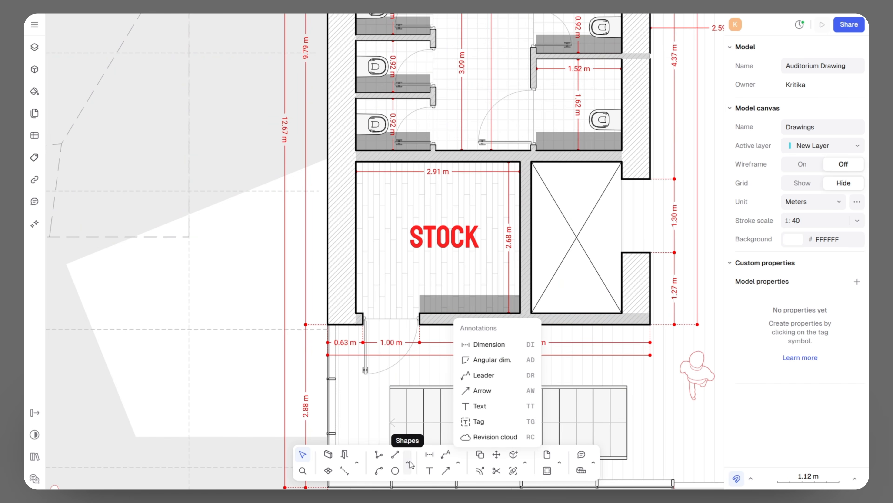
left_click(408, 462)
left_click(424, 435)
scroll(375, 321, "up", 10, "ctrl")
left_click(319, 333)
key("Return")
left_click(582, 333)
scroll(303, 339, "down", 10, "ctrl")
scroll(612, 237, "up", 8, "ctrl")
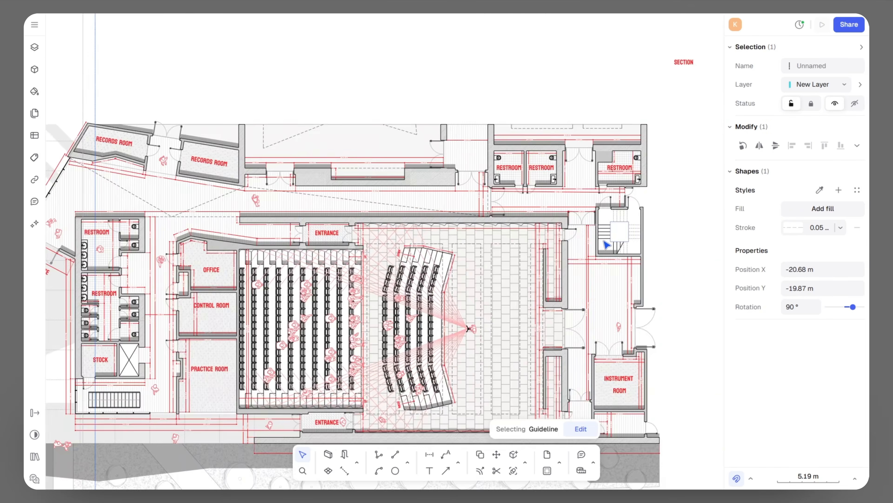
- Place vertical guidelines at both edges of the door opening beside the small staircase behind the stage in the floor plan
key("Return")
scroll(552, 214, "up", 5, "ctrl")
left_click(563, 217)
key("Return")
left_click(204, 232)
scroll(294, 255, "down", 10, "ctrl")
scroll(446, 360, "down", 3, "ctrl")
scroll(447, 361, "up", 3)
left_click(375, 250)
scroll(375, 250, "left", 5)
- Insert the Door EU front view block at the stock-room guidelines on the ground floor of the section
left_click(35, 69)
scroll(118, 267, "down", 10)
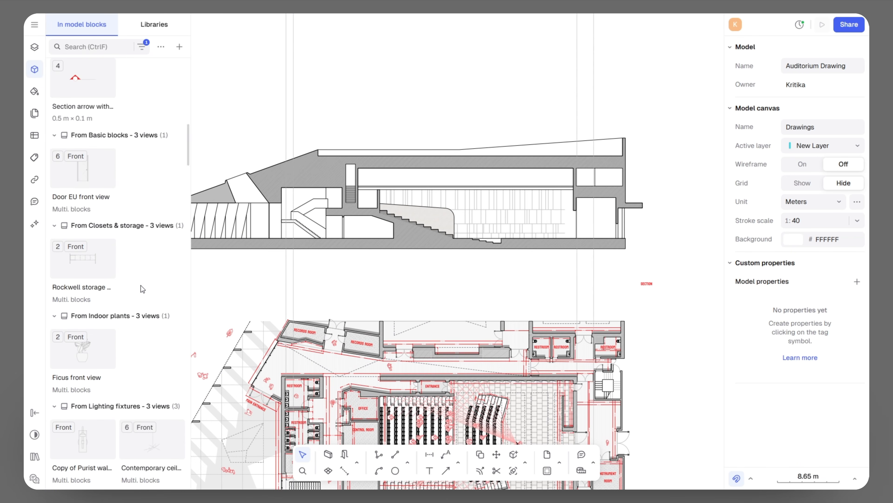
scroll(118, 268, "up", 2)
left_click_drag(83, 222, 300, 232)
- Insert the double door front view in the ground-floor room behind the stage and the escape door side view in its outer wall opening
scroll(323, 187, "up", 10, "ctrl")
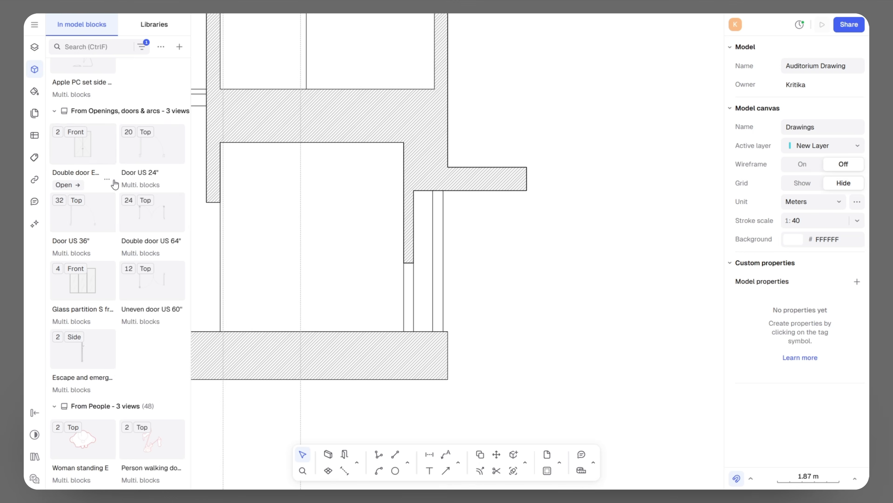
left_click_drag(83, 144, 262, 280)
left_click(352, 281)
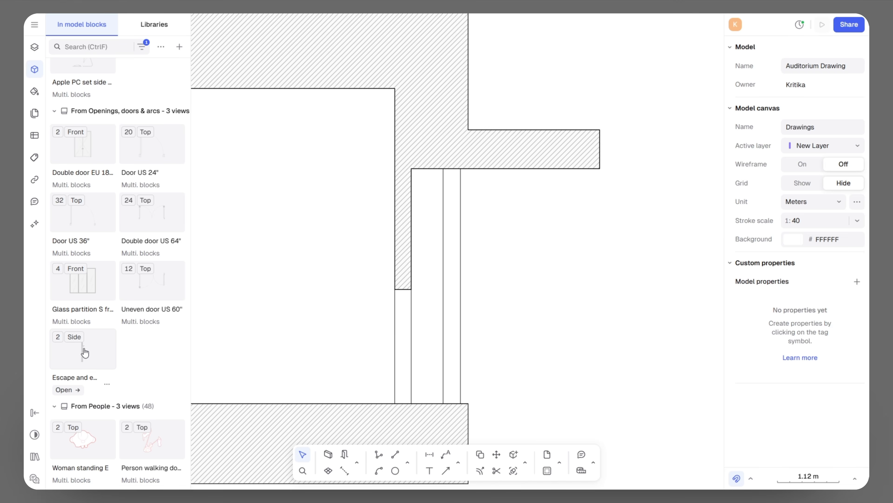
left_click_drag(84, 351, 413, 356)
left_click(426, 349)
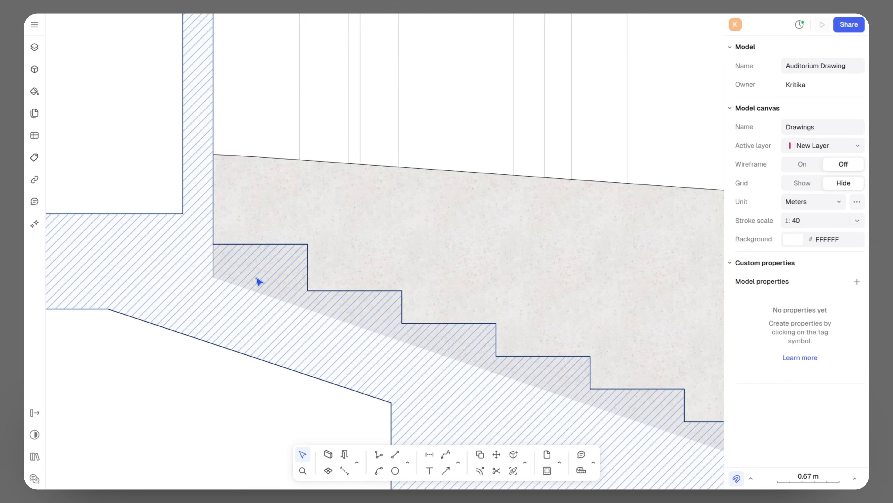
- Draw a stepped polyline beneath the auditorium seating steps, following the treads and risers from the rear wall down the slope
scroll(381, 309, "down", 8, "ctrl")
scroll(382, 309, "up", 5, "ctrl")
left_click(387, 271)
key("Escape")
left_click(376, 456)
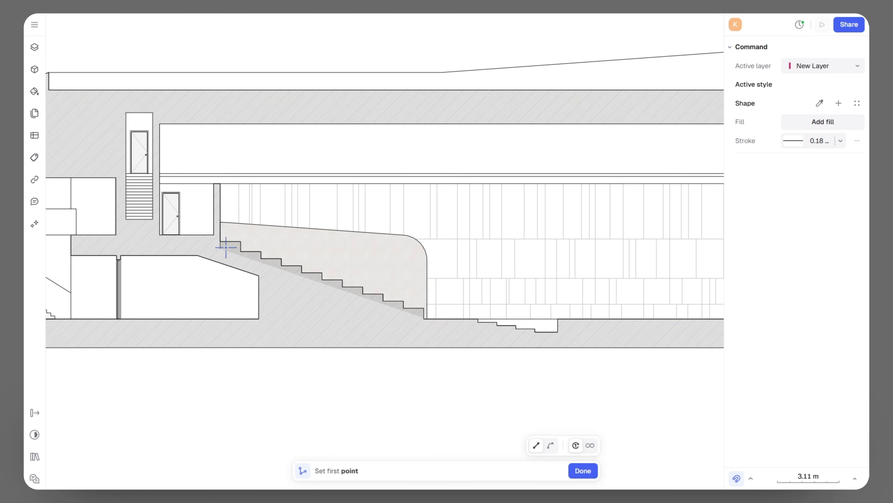
scroll(221, 249, "up", 10, "ctrl")
left_click(220, 248)
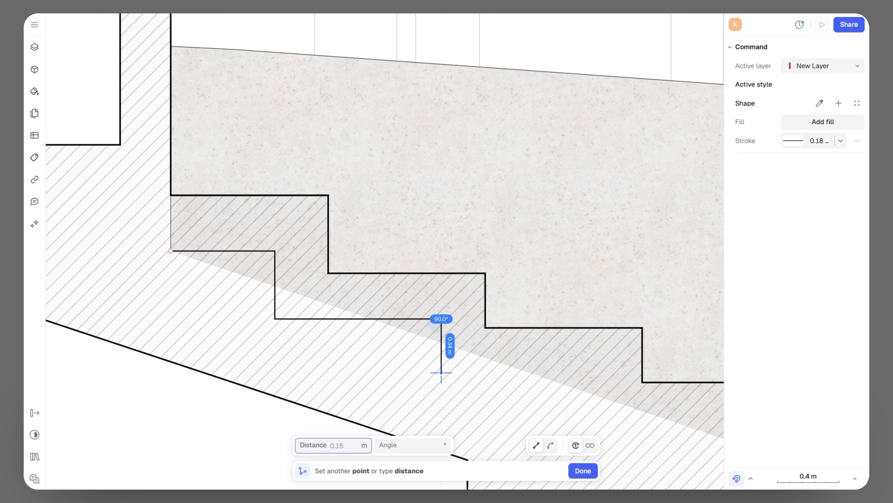
left_click(605, 370)
scroll(405, 339, "right", 6)
scroll(405, 339, "down", 2)
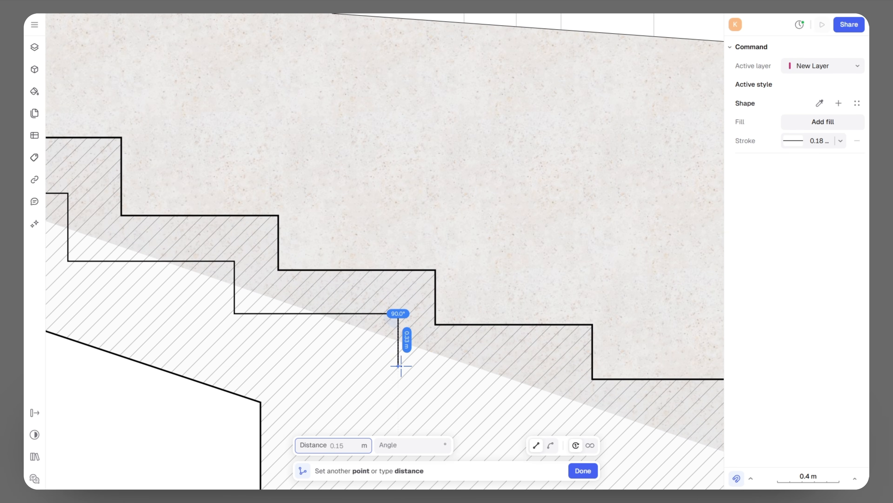
left_click(549, 368)
middle_click_drag(549, 392, 430, 317)
left_click(431, 336)
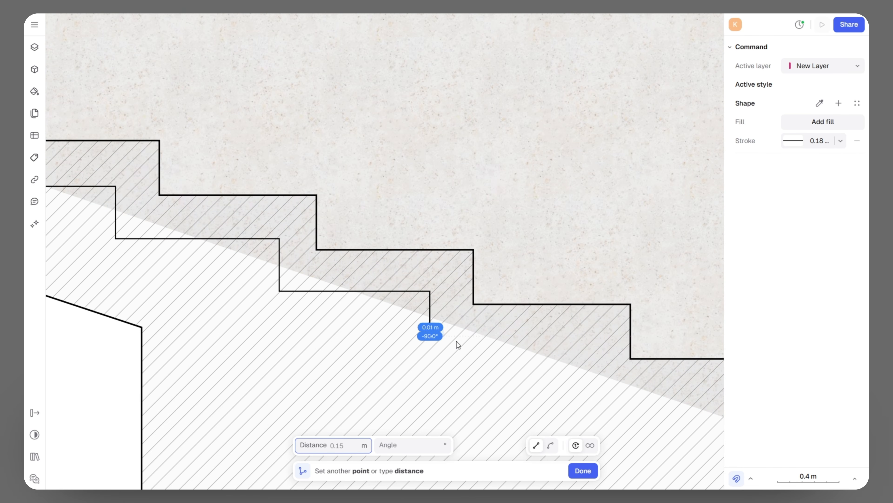
left_click(599, 336)
middle_click_drag(599, 389, 313, 287)
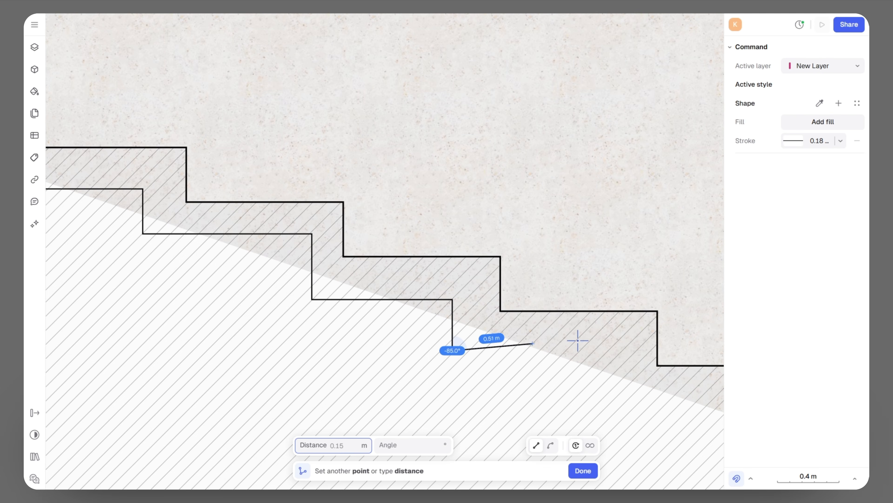
left_click(616, 351)
middle_click_drag(623, 387, 350, 342)
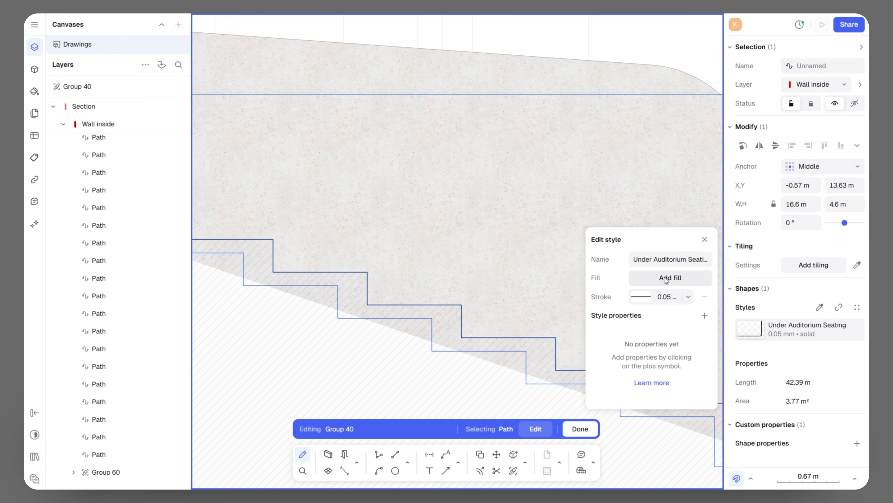
- Give the Under Auditorium Seating style a Square 300x300 pattern fill rotated 45°
left_click(661, 277)
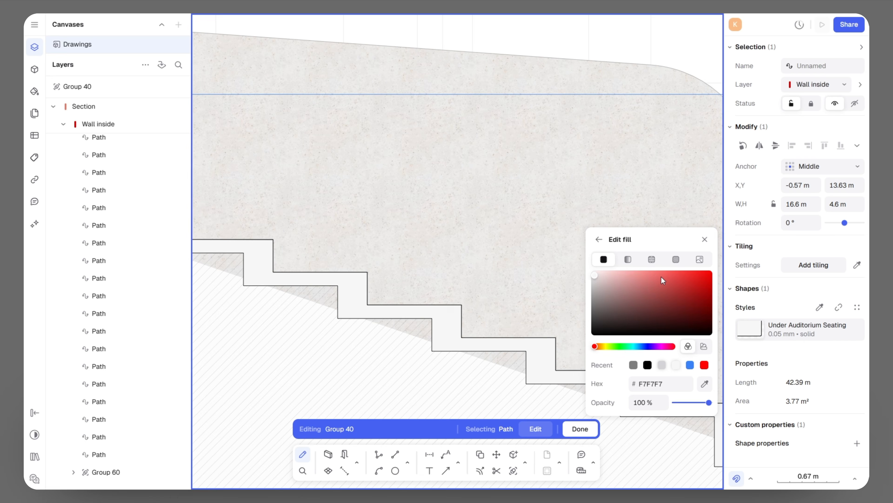
left_click(676, 259)
left_click(671, 421)
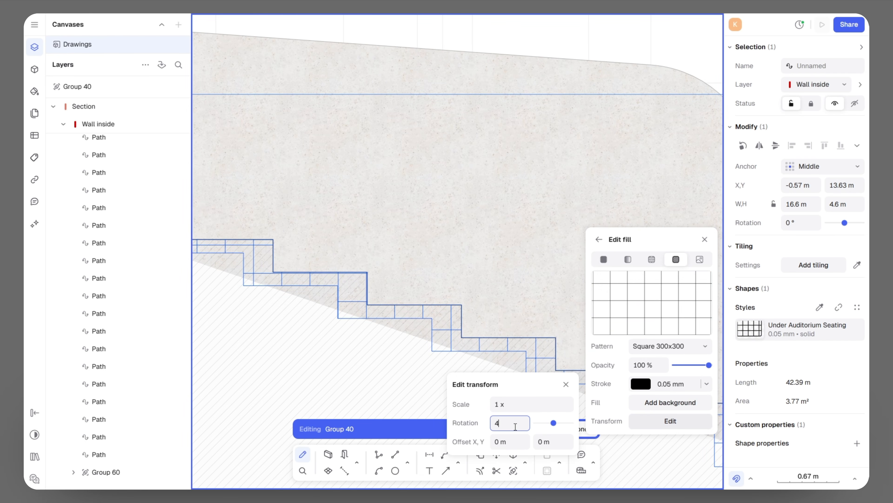
type("45")
key("Return")
- Set the seating pattern's scale to 0.2, finish editing the group and clear the selection
type("0.5")
key("Return")
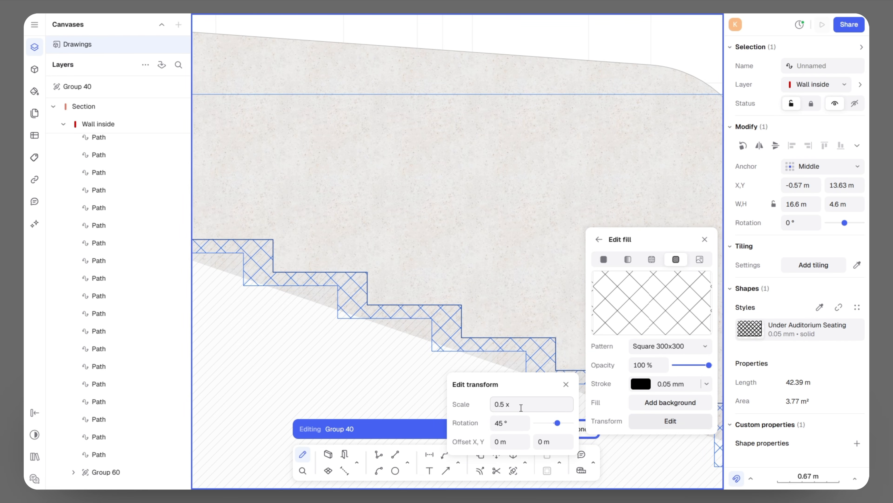
type("0.2")
key("Return")
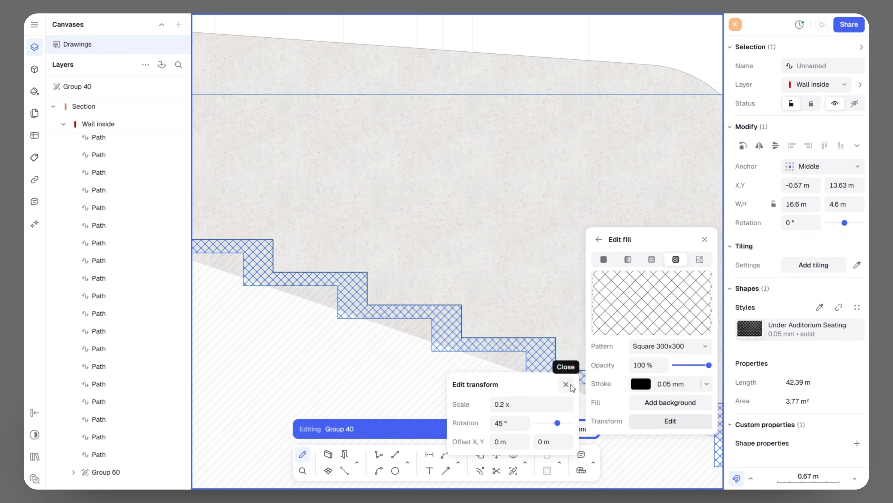
left_click(566, 384)
key("Escape")
left_click(582, 436)
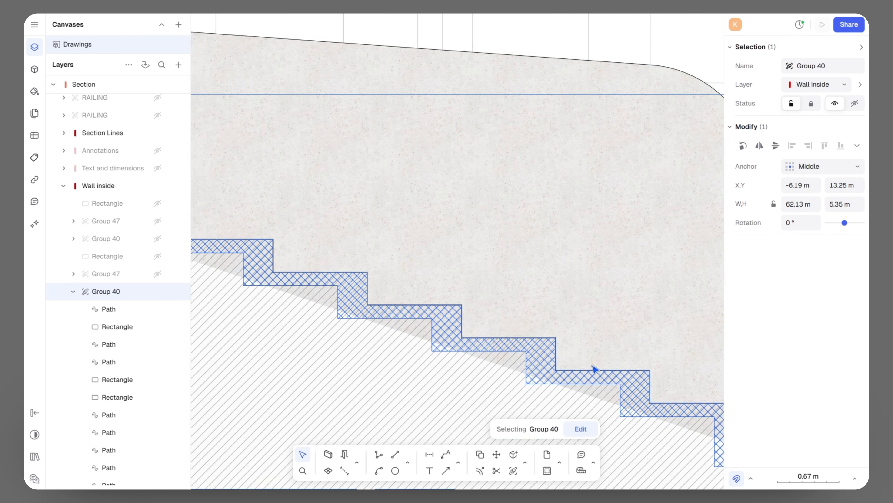
scroll(648, 373, "down", 10)
left_click(411, 386)
- Draw a 0.9 m high railing outline along the upper gallery floor, from the stair-side wall to the wall behind the stage
scroll(584, 345, "up", 5)
scroll(467, 342, "up", 3)
scroll(324, 344, "up", 5)
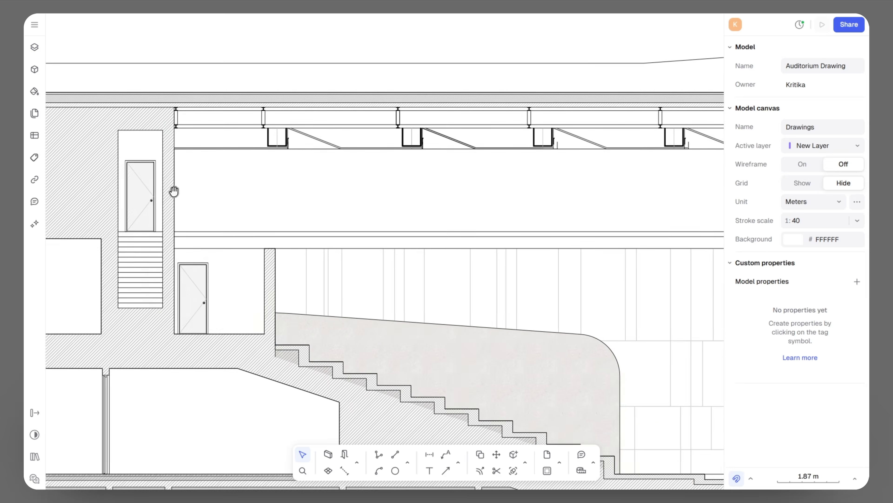
middle_click_drag(174, 191, 110, 183)
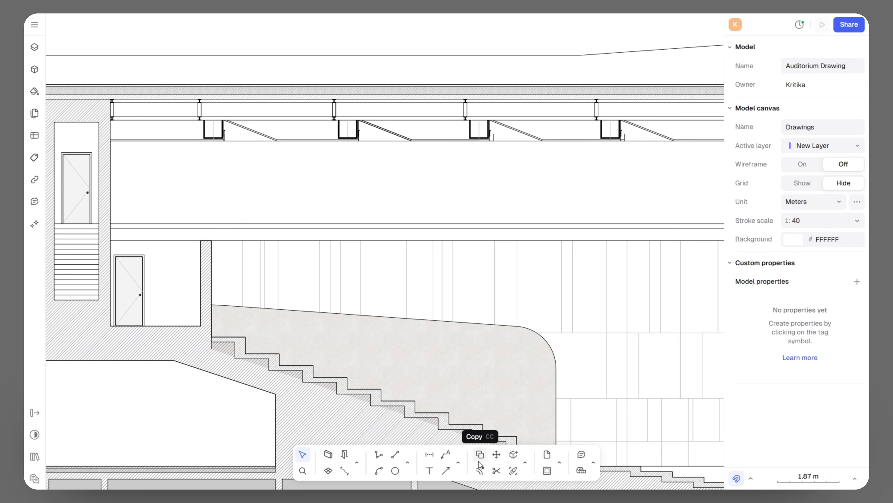
left_click(378, 456)
scroll(110, 223, "up", 7)
left_click(114, 223)
type("0.9")
key("Tab")
type("90")
key("Return")
scroll(90, 209, "down", 10)
scroll(694, 205, "up", 10)
left_click(671, 119)
left_click(670, 259)
scroll(694, 216, "down", 14)
scroll(427, 219, "up", 12)
left_click(429, 208)
- Draw a horizontal line across the full length of the gallery railing, between its top and bottom edges
middle_click_drag(523, 181, 335, 190)
key("l")
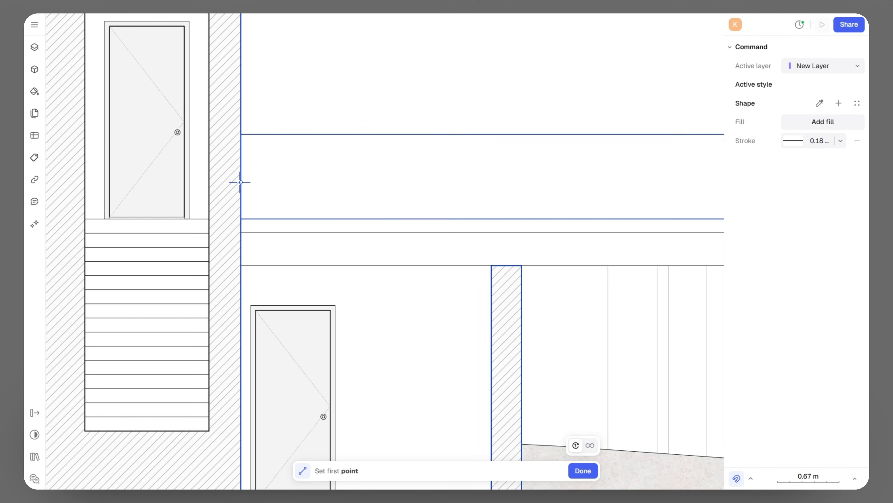
left_click(241, 171)
scroll(169, 242, "down", 10)
scroll(527, 238, "up", 10)
left_click(584, 248)
- Draw two vertical railing lines from bottom to top edge near the wall behind the stage
key("l")
left_click(491, 294)
left_click(491, 210)
key("l")
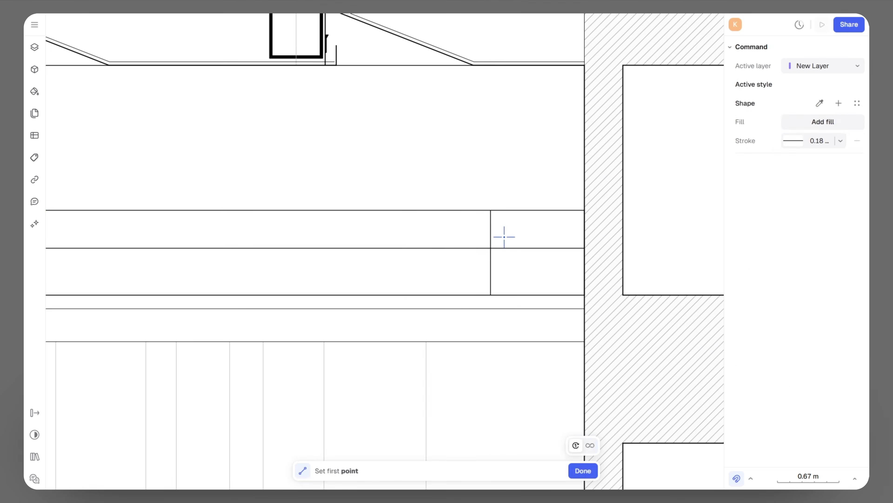
left_click(406, 210)
left_click(406, 294)
- Repeat the vertical railing lines at equal spacing along the gallery railing toward the stair-side wall
left_click(525, 463)
left_click(634, 390)
left_click(405, 210)
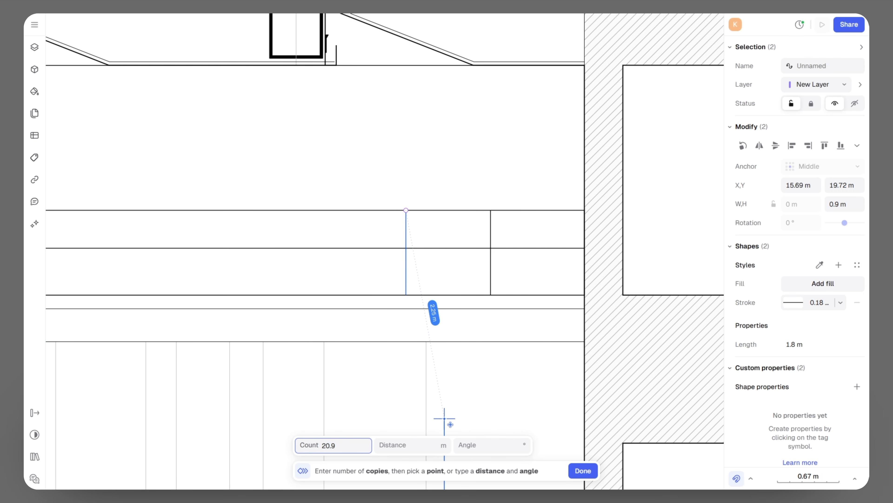
left_click(282, 209)
scroll(369, 204, "down", 5)
middle_click_drag(313, 183, 503, 198)
left_click(425, 179)
scroll(549, 267, "down", 3)
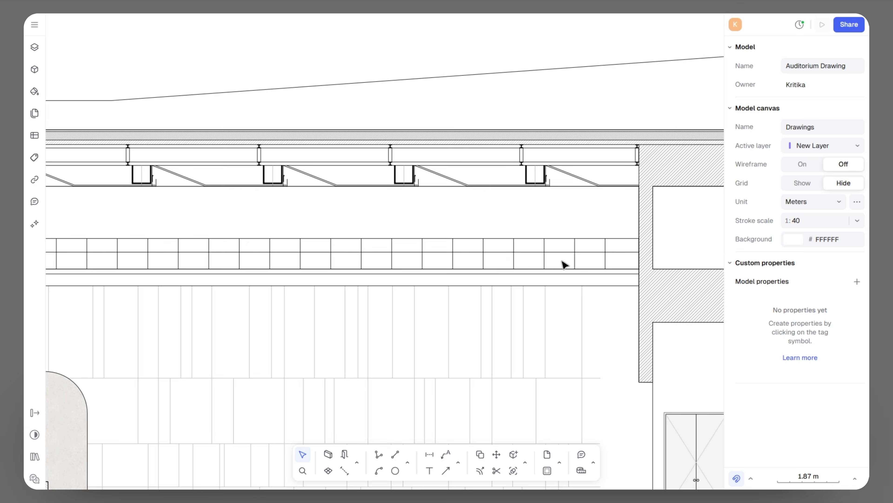
middle_click_drag(102, 260, 203, 250)
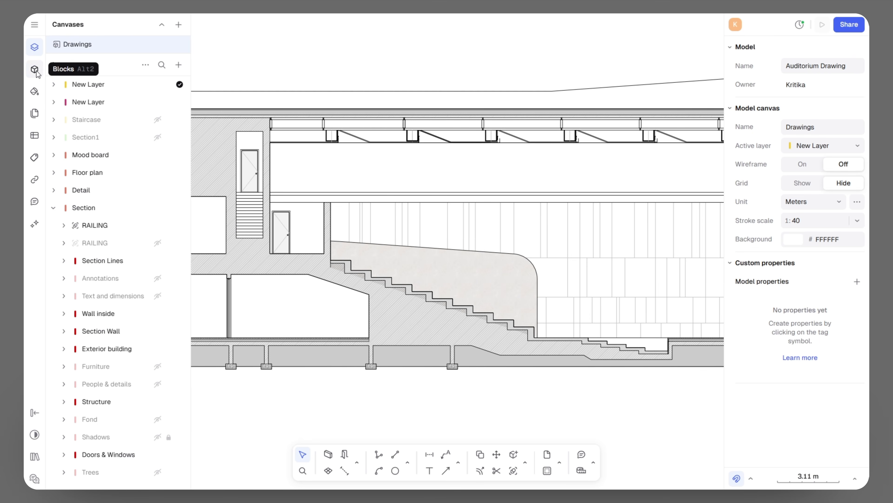
- Insert the 7.6 m × 3.2 m row-of-seats block and align its chair bases with the auditorium seating steps
left_click(35, 70)
scroll(133, 318, "down", 5)
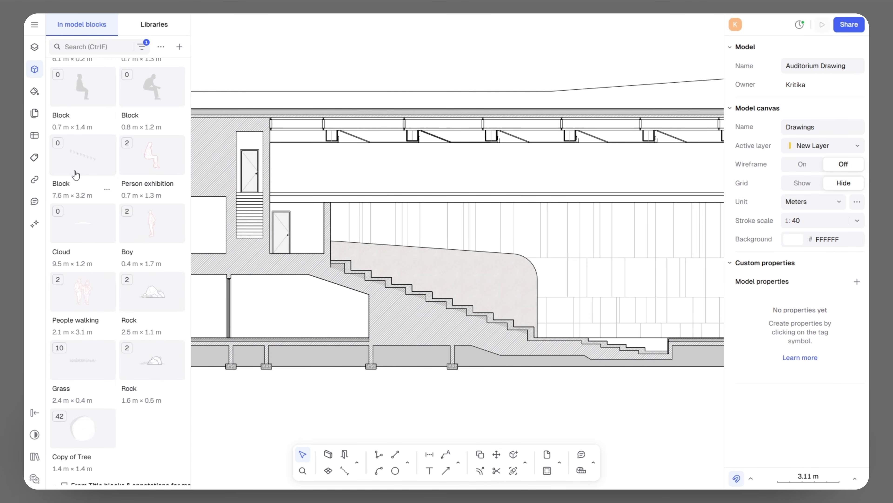
left_click_drag(78, 180, 193, 219)
left_click_drag(541, 295, 541, 295)
scroll(518, 276, "up", 5)
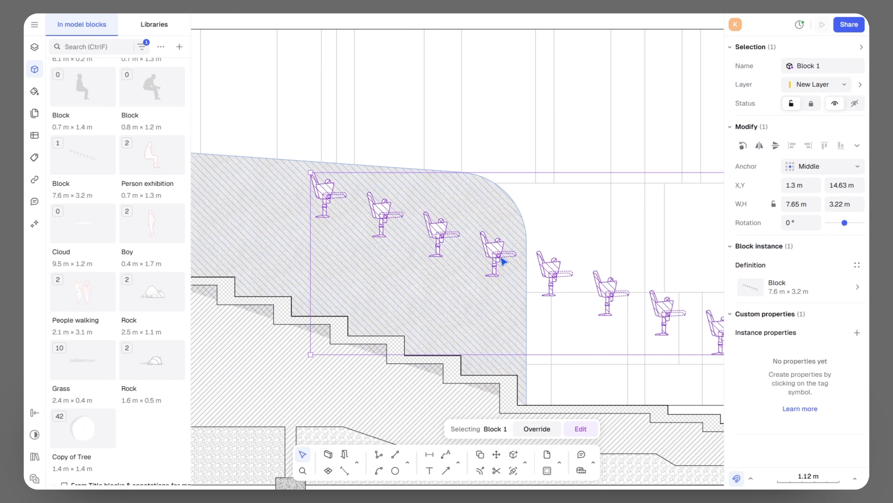
mouse_move(284, 268)
left_mouse_down()
mouse_move(261, 260)
mouse_move(241, 275)
left_mouse_up()
scroll(328, 320, "up", 10)
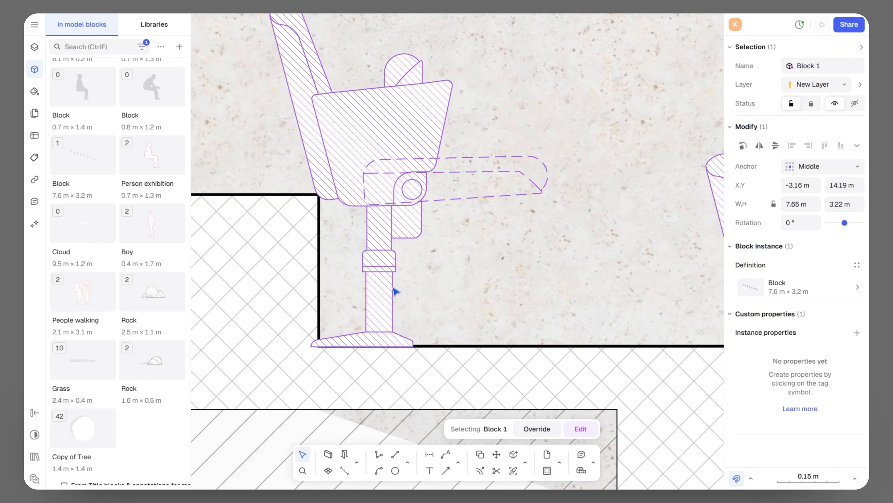
- Place the Office desk M side view block on the floor of the room beneath the auditorium seating
scroll(488, 256, "down", 8)
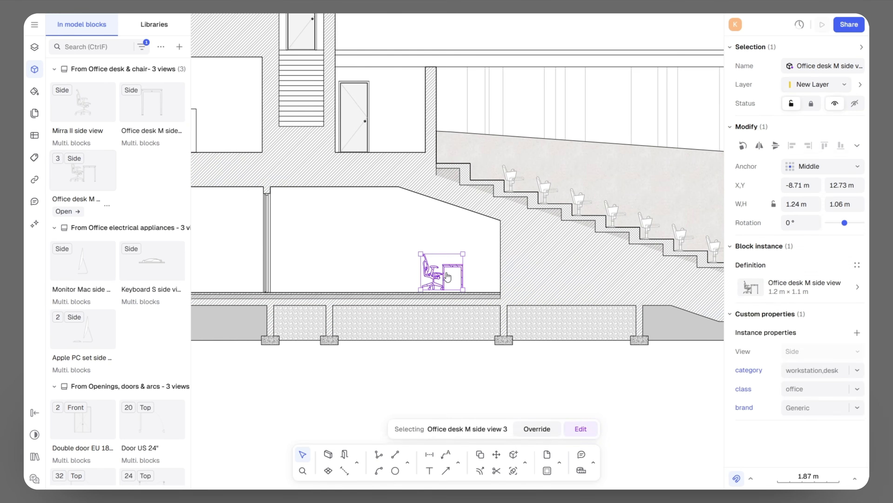
scroll(445, 274, "up", 3)
right_click(412, 272)
mouse_move(436, 317)
left_click(542, 359)
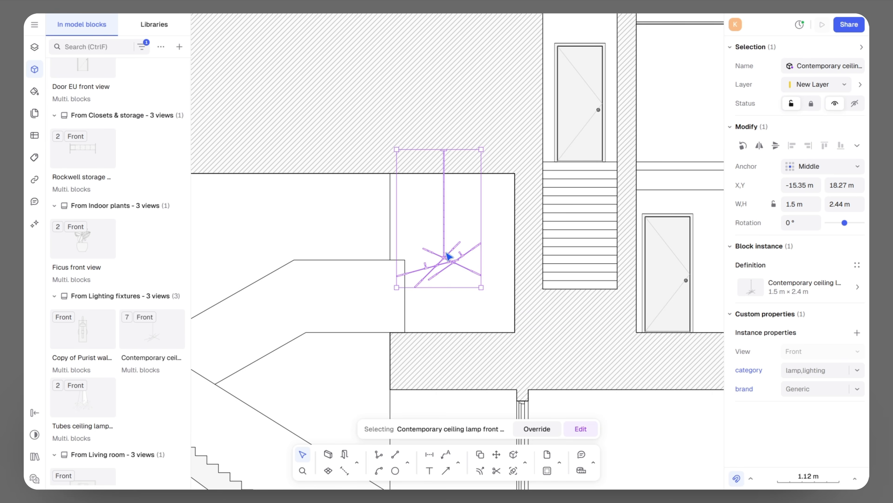
- Position Contemporary ceiling lamp blocks over the foyer staircase and from the ceiling of the ground-floor room behind the stage
left_click_drag(449, 256, 329, 275)
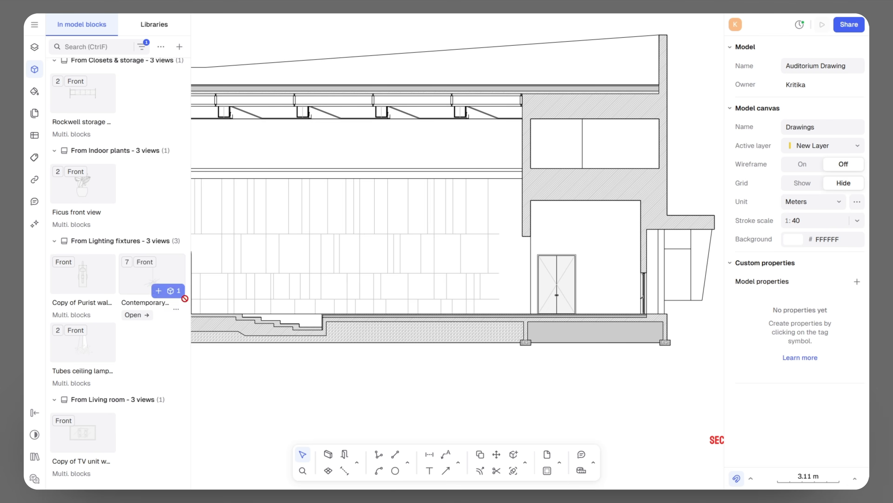
left_click_drag(178, 294, 600, 255)
scroll(542, 227, "up", 5)
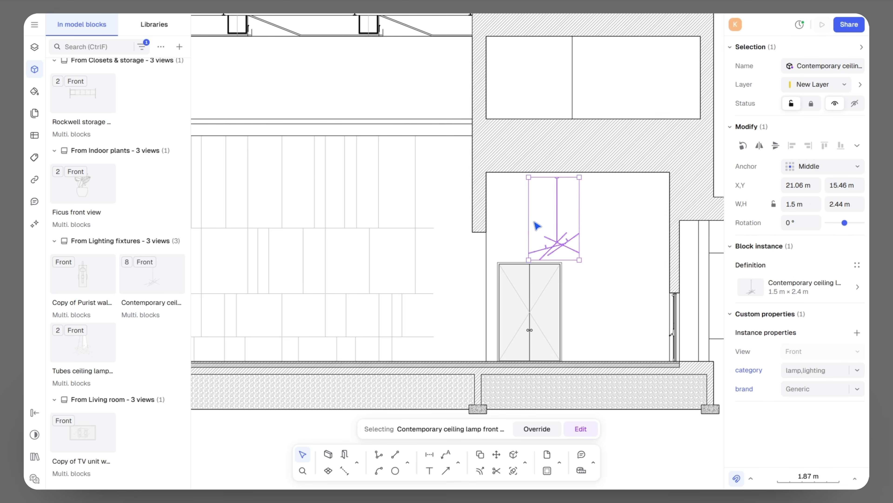
left_click_drag(526, 231, 635, 249, "alt")
- Place the Stage music stand side view block over the stage in front of the wall panels
left_click_drag(150, 369, 373, 348)
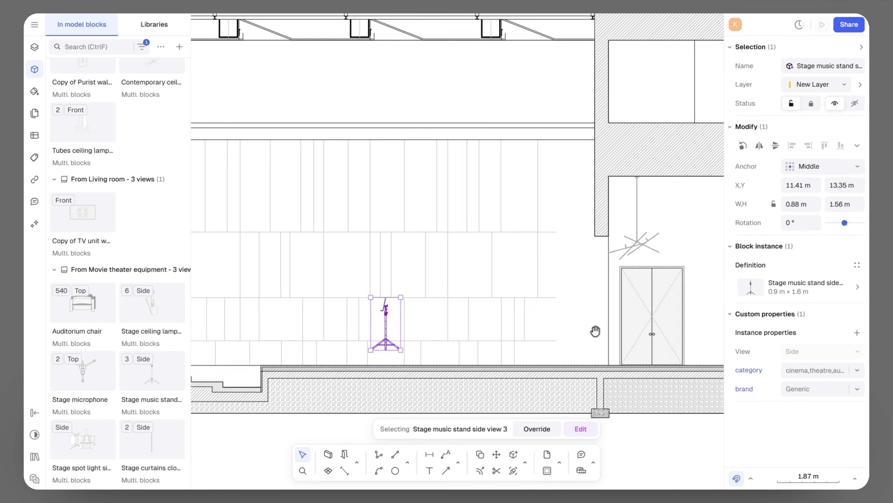
scroll(592, 331, "left", 5)
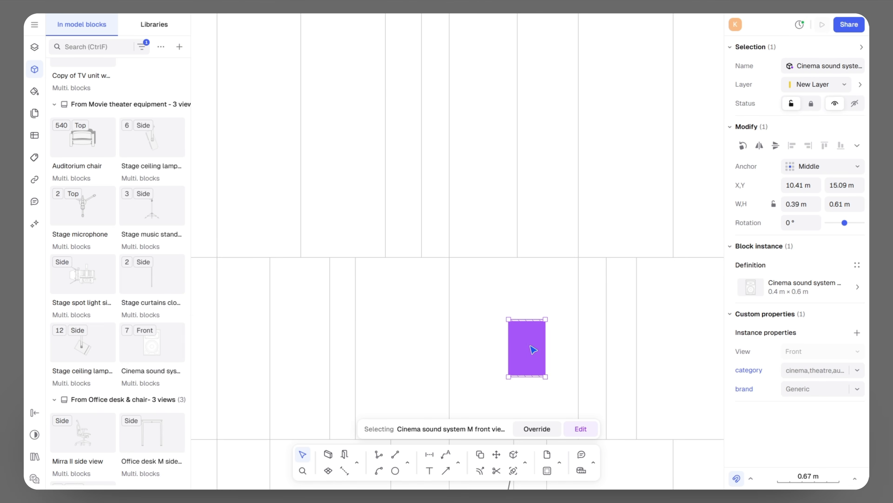
- Move the Cinema sound system M front view block into position above the auditorium's wall panels
left_click_drag(532, 354, 428, 252)
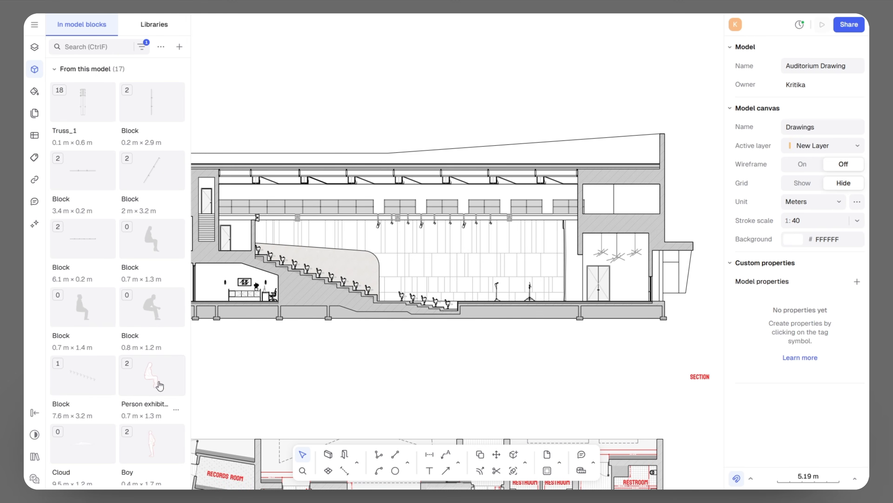
- Place the Person exhibition block on a chair in the lower seating rows and the Boy block standing in the section
left_click_drag(158, 387, 431, 301)
scroll(427, 300, "up", 5)
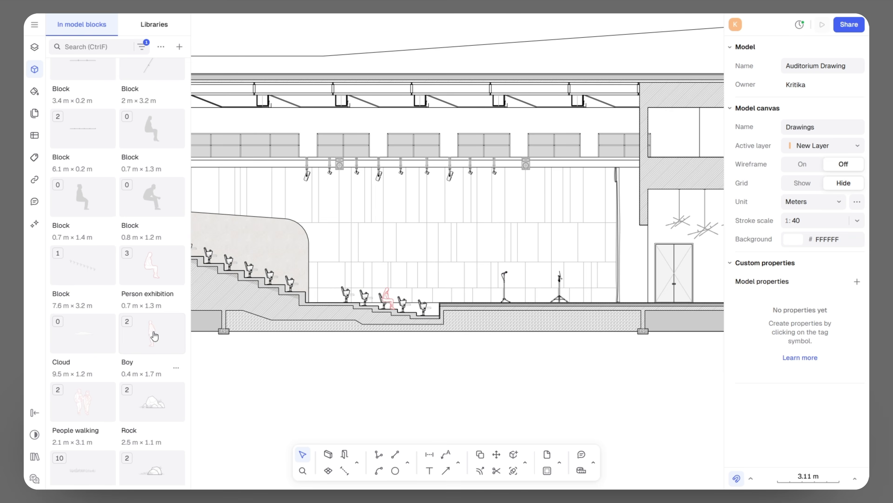
left_click_drag(180, 335, 599, 284)
scroll(598, 284, "up", 5)
left_click_drag(525, 283, 494, 284)
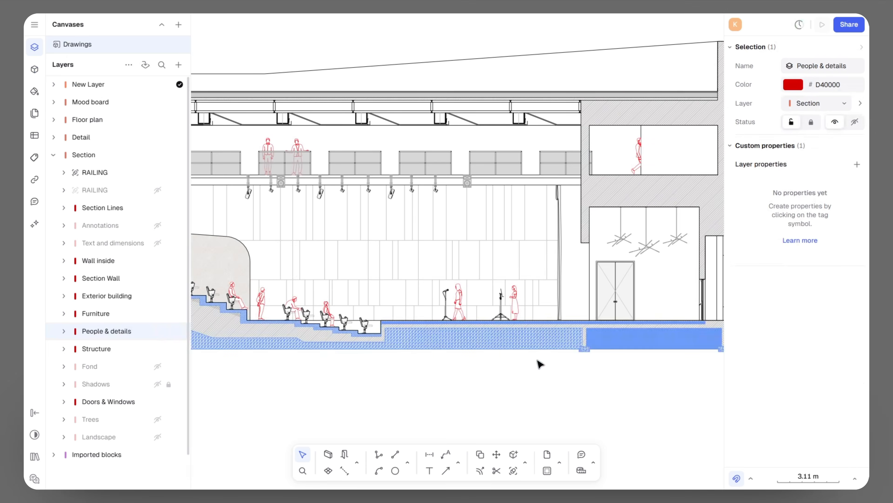
scroll(560, 367, "down", 5)
left_click_drag(381, 373, 561, 373)
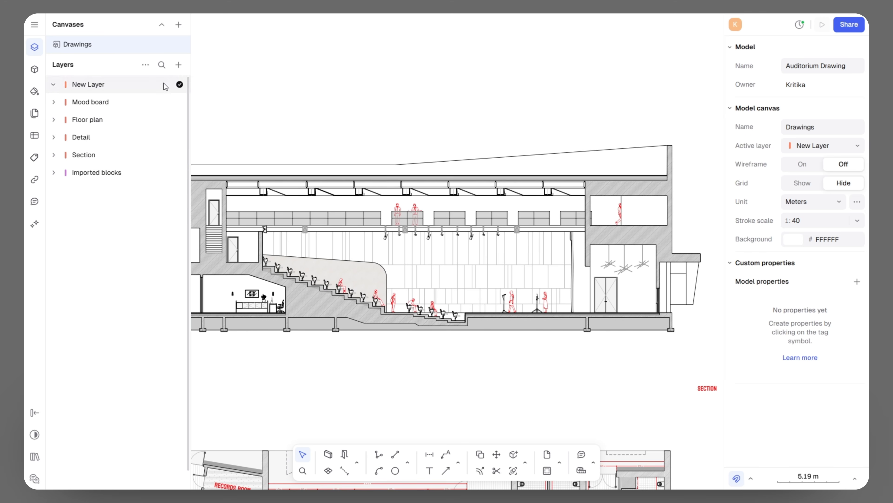
- Create a layer named Materials and move it below Imported blocks in the layer order
left_click(179, 64)
left_click(192, 86)
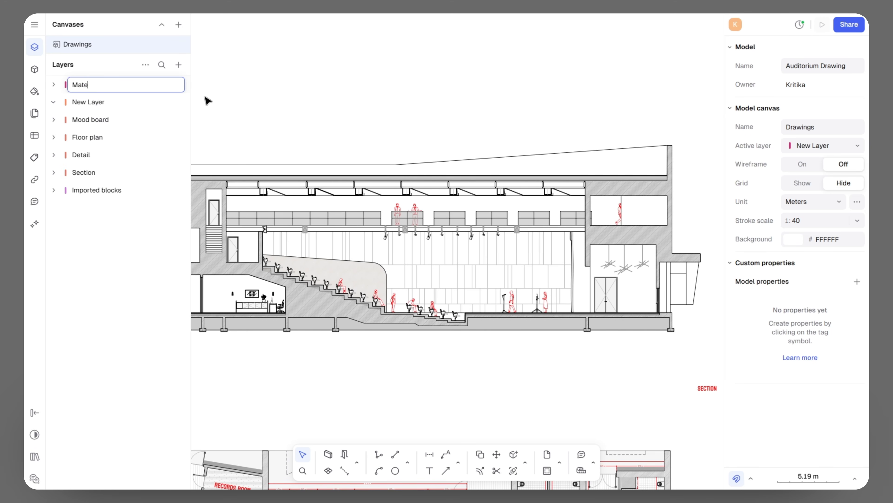
left_click(131, 84)
left_click_drag(130, 84, 137, 206)
- Start a path outlining the auditorium's panelled wall, running along its upper edge to the wall behind the stage
left_click(379, 454)
scroll(226, 326, "up", 5)
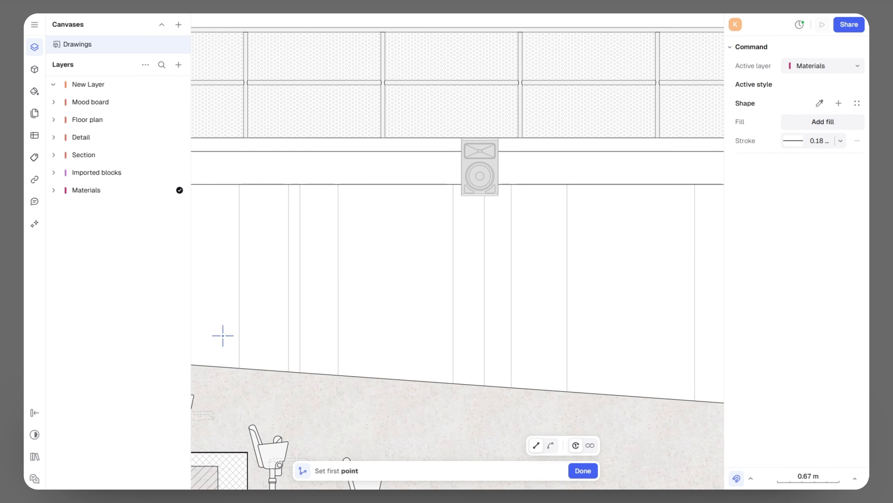
left_click(350, 363)
left_click(349, 186)
scroll(264, 238, "down", 5)
middle_click_drag(695, 248, 381, 233)
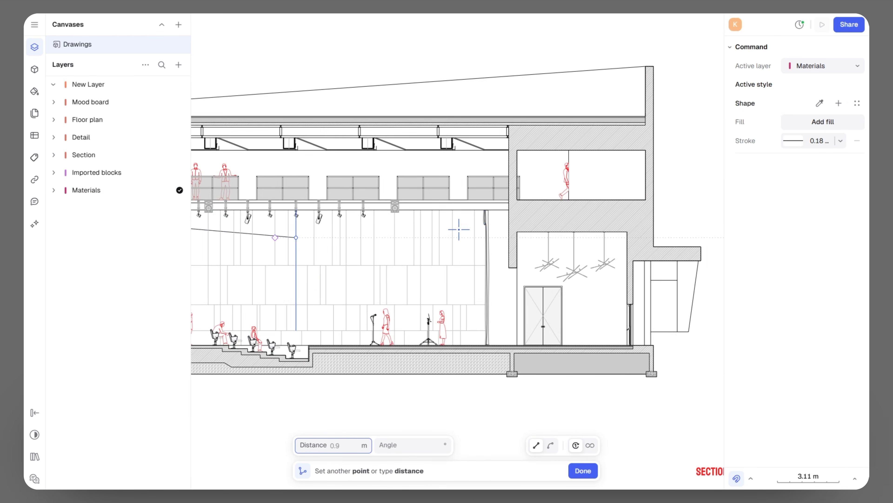
scroll(488, 219, "up", 7)
left_click(644, 158)
scroll(607, 121, "down", 7)
scroll(611, 231, "up", 7)
scroll(535, 328, "down", 7)
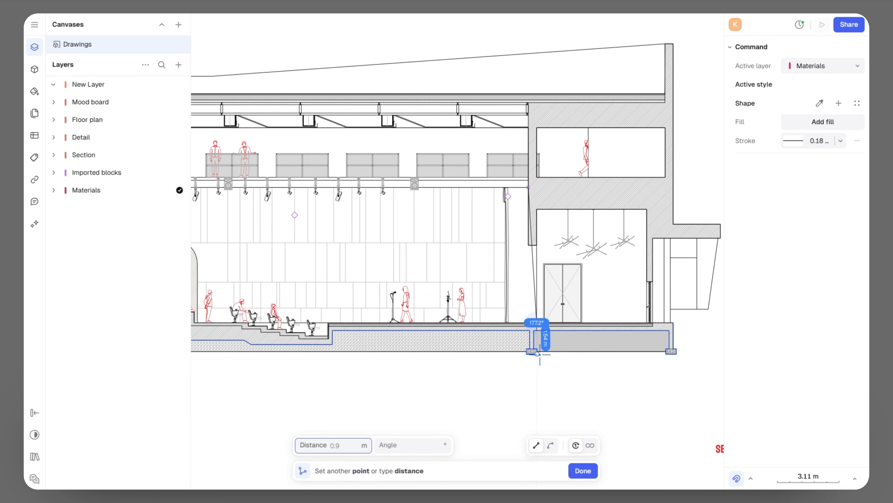
- Continue the outline down to the stage floor and back beneath the seating steps, closing it at the auditorium's rear wall
scroll(528, 340, "up", 5)
scroll(470, 247, "up", 5)
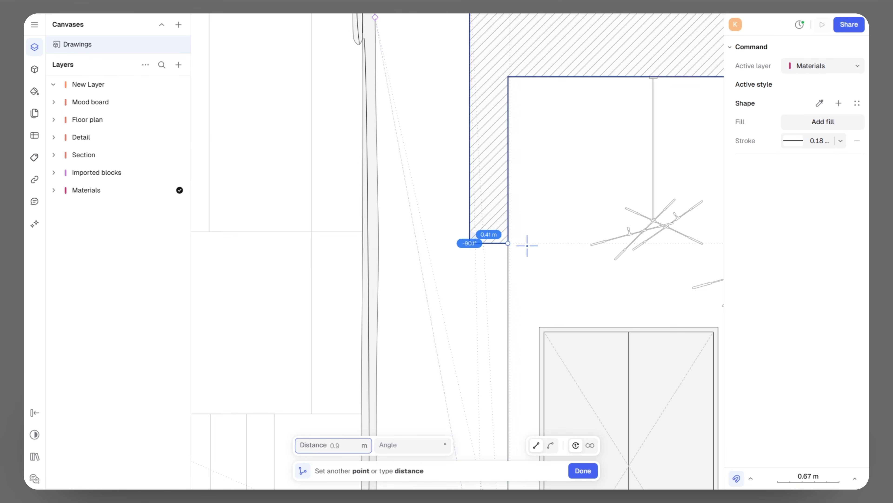
scroll(514, 199, "down", 7)
scroll(538, 292, "up", 7)
left_click(539, 292)
scroll(636, 303, "down", 7)
scroll(520, 305, "up", 5)
left_click(439, 302)
left_click(438, 359)
scroll(541, 365, "down", 5)
scroll(499, 367, "up", 5)
scroll(671, 361, "down", 5)
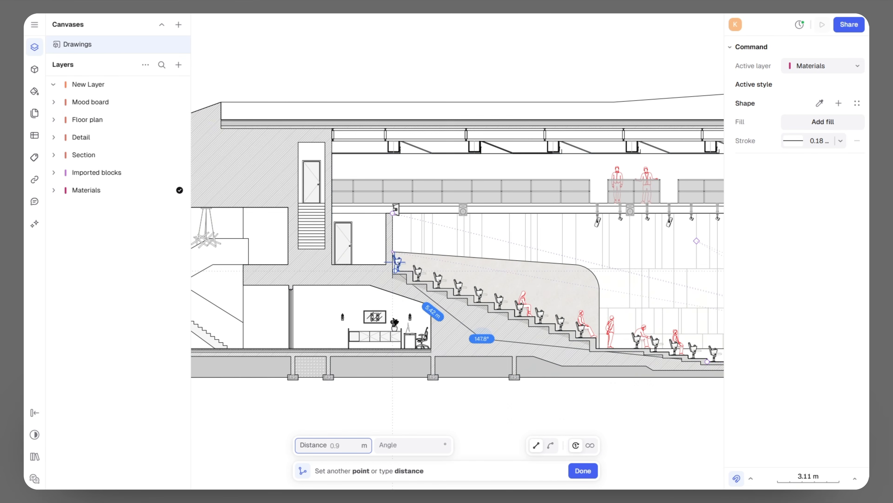
left_click(395, 259)
scroll(395, 259, "down", 3)
- Fill the auditorium wall outline with the Madera clara.jpg texture and remove its stroke
left_click(819, 283)
left_click(652, 214)
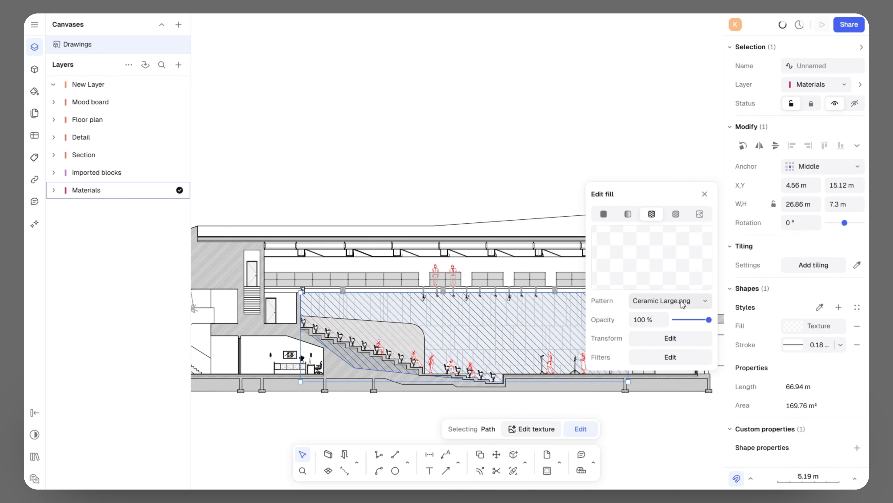
left_click(691, 300)
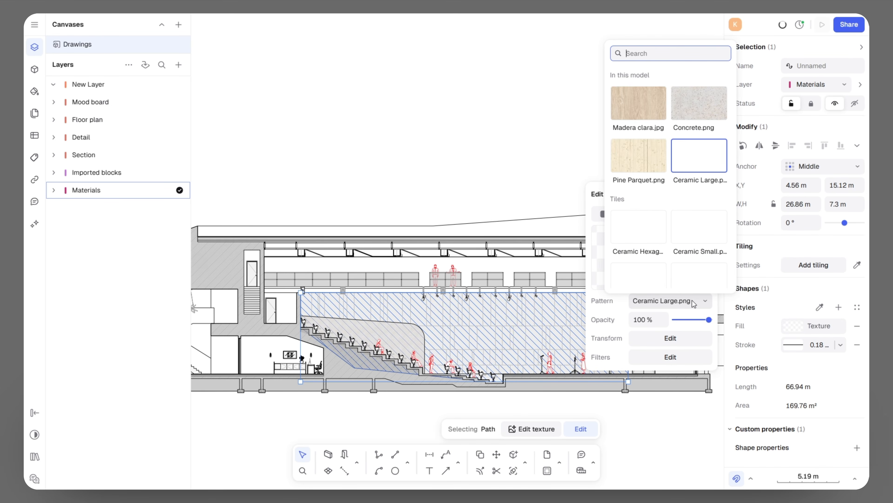
left_click(636, 117)
left_click(704, 194)
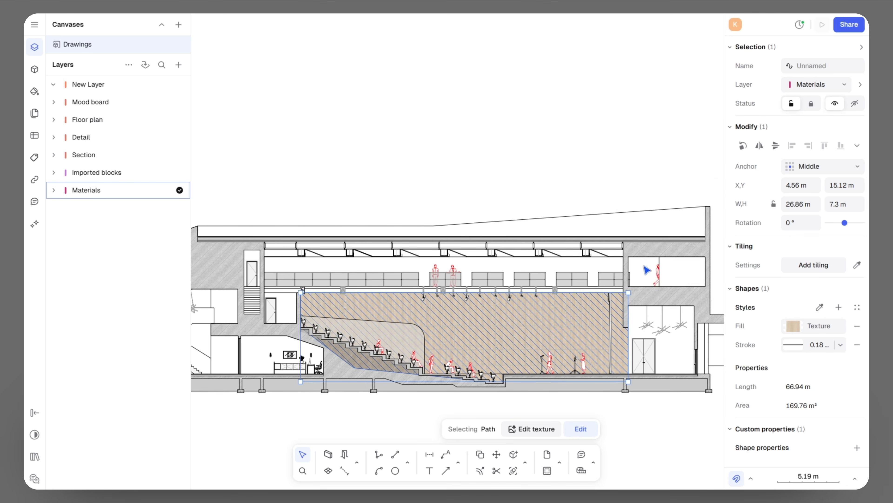
scroll(598, 383, "up", 5, "ctrl")
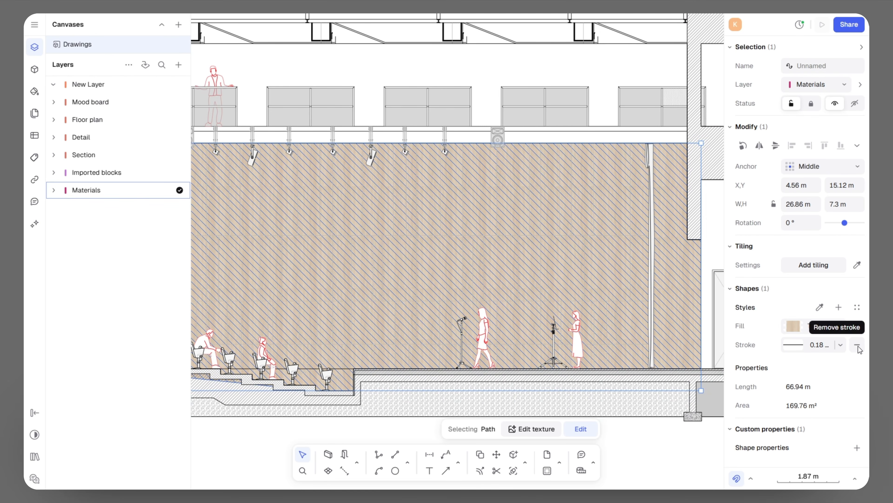
left_click(677, 452)
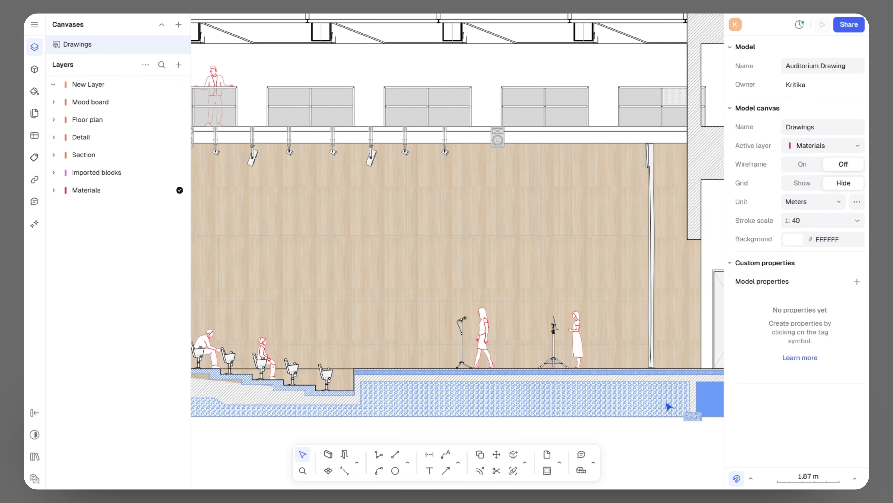
- Draw a 26.45 m × 0.38 m rectangle along the upper edge of the auditorium's wood wall for a ceiling shadow
scroll(670, 407, "down", 3, "ctrl")
scroll(472, 315, "down", 3, "ctrl")
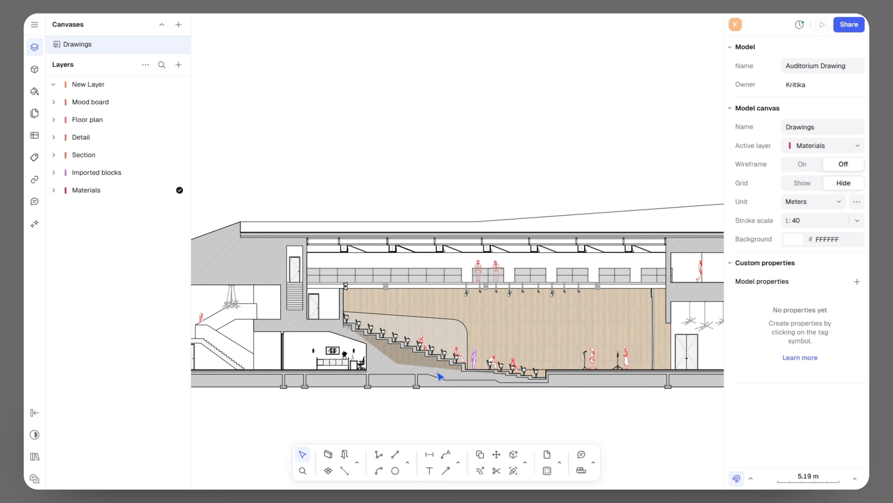
scroll(450, 344, "up", 3, "ctrl")
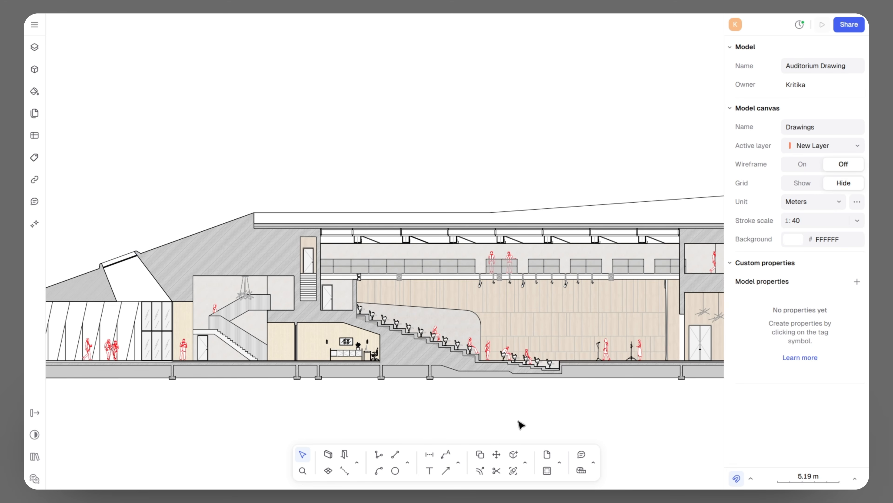
left_click(457, 462)
left_click(429, 433)
scroll(457, 269, "up", 5, "ctrl")
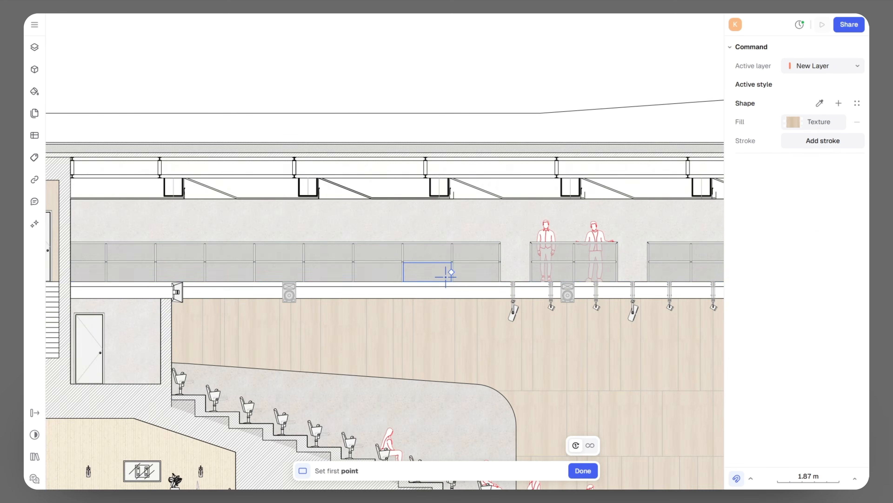
scroll(197, 329, "down", 2, "ctrl")
scroll(106, 300, "up", 6, "ctrl")
left_click(93, 285)
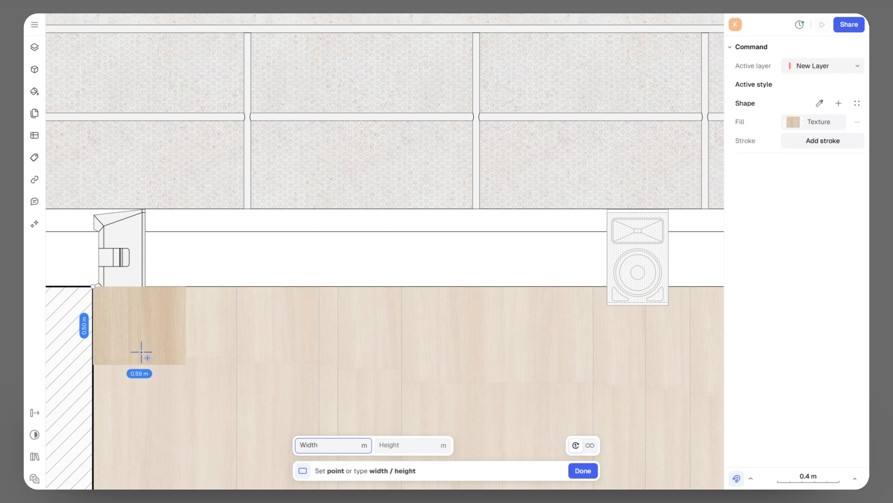
scroll(313, 351, "down", 8, "ctrl")
scroll(449, 348, "up", 6, "ctrl")
left_click(452, 348)
scroll(452, 348, "down", 3, "ctrl")
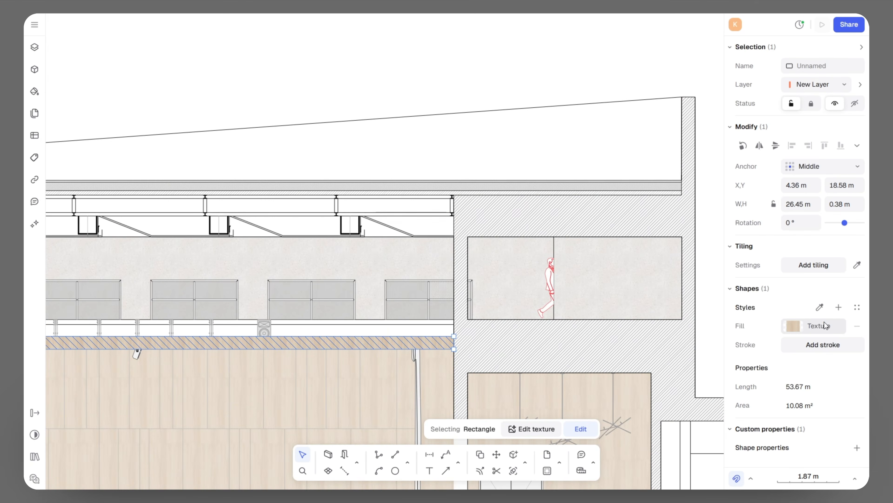
- Change the ceiling shadow rectangle's fill to solid black 000000 at 20 % opacity
left_click(812, 325)
left_click(603, 255)
left_click(676, 361)
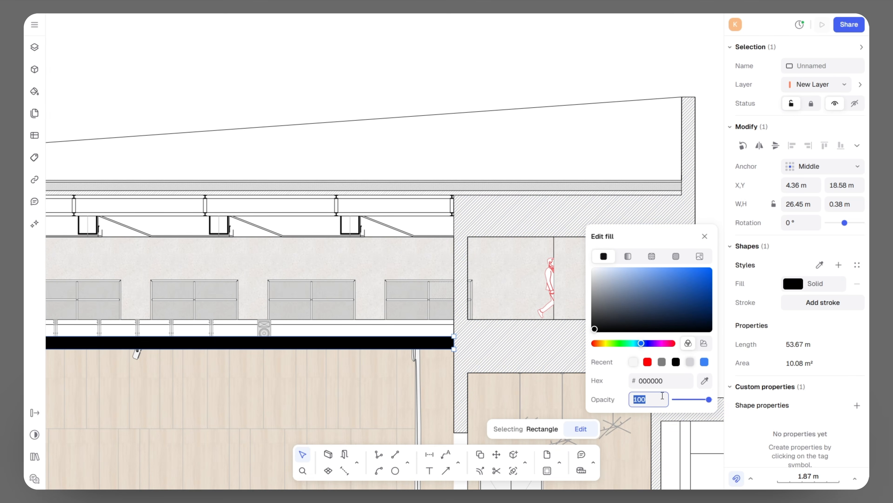
key("Return")
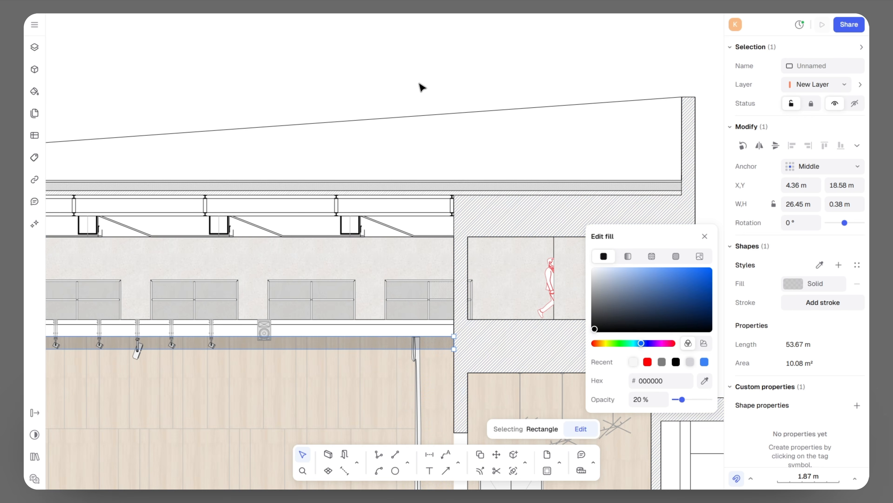
left_click(463, 92)
- Draw a shadow rectangle with the same translucent fill across the ceiling of the ground-floor room behind the stage
scroll(463, 92, "down", 3, "ctrl")
middle_click_drag(311, 193, 528, 243)
left_click(529, 231)
left_click(373, 165)
scroll(643, 231, "up", 3)
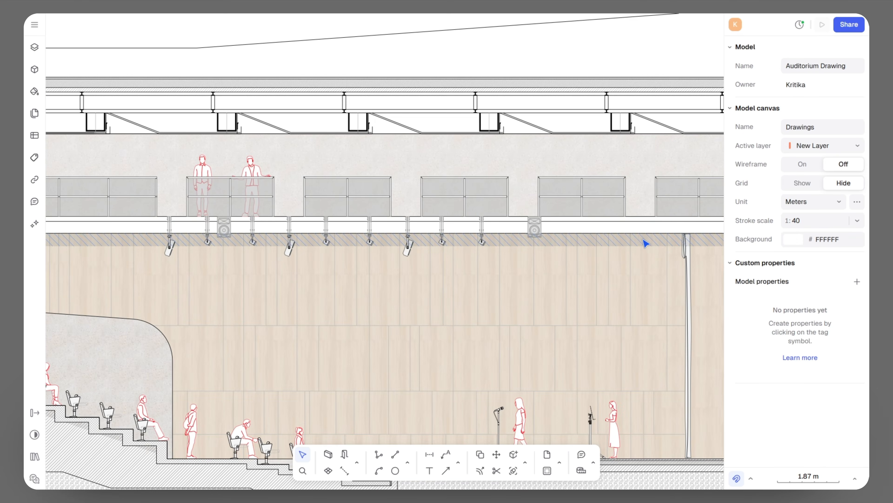
left_click(642, 242)
left_click(838, 264)
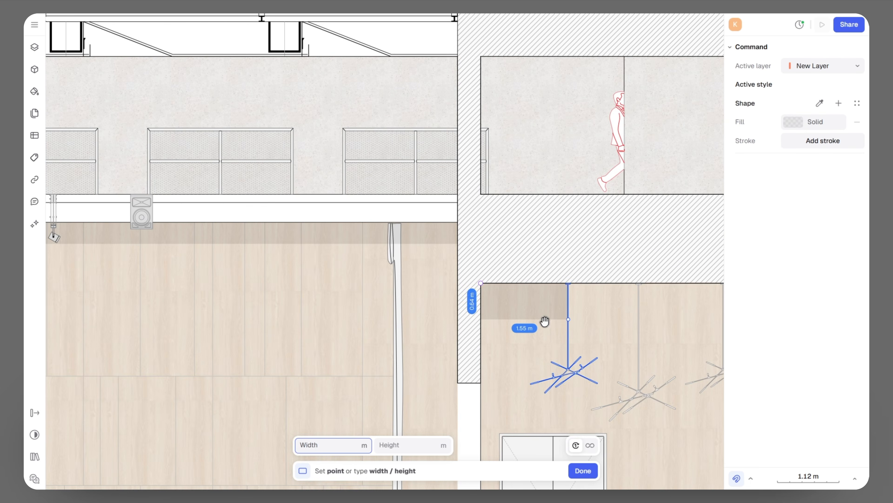
scroll(544, 319, "right", 5)
left_click(589, 328)
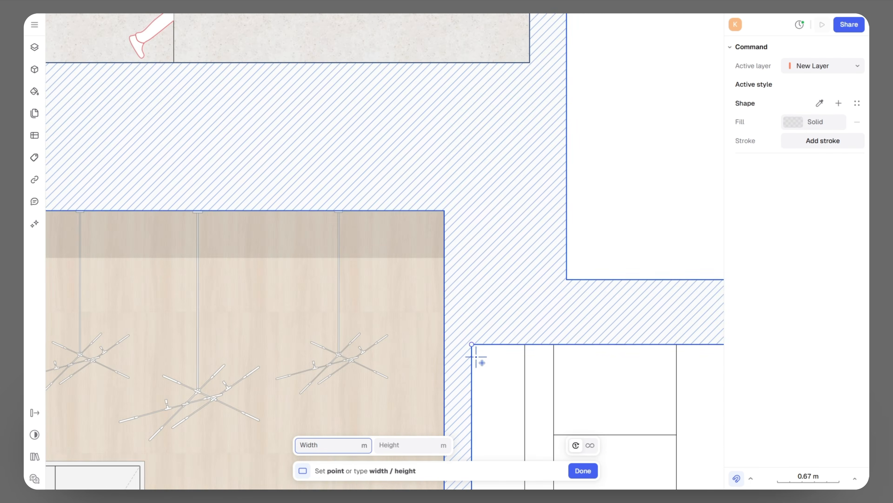
- Add shadow rectangles beneath the exterior canopy and the ceilings of the upper room and gallery
scroll(426, 382, "down", 2)
scroll(562, 380, "up", 2)
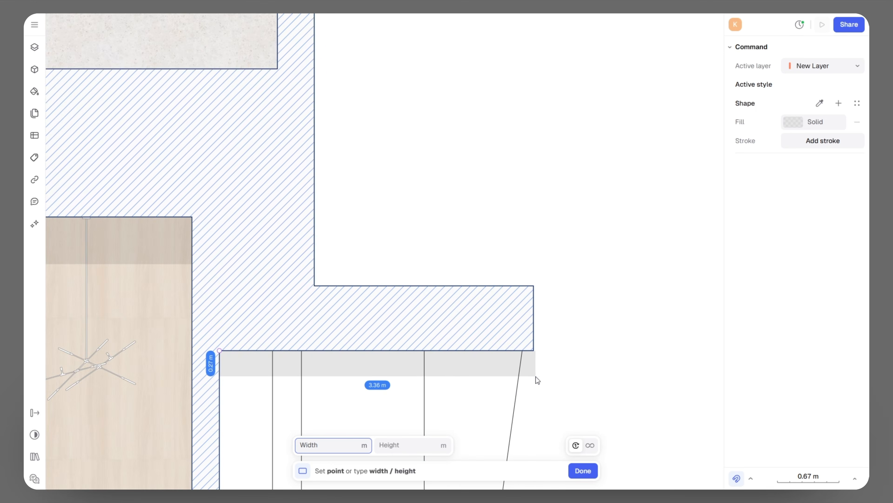
scroll(536, 375, "down", 5)
left_click(385, 248)
left_click(600, 266)
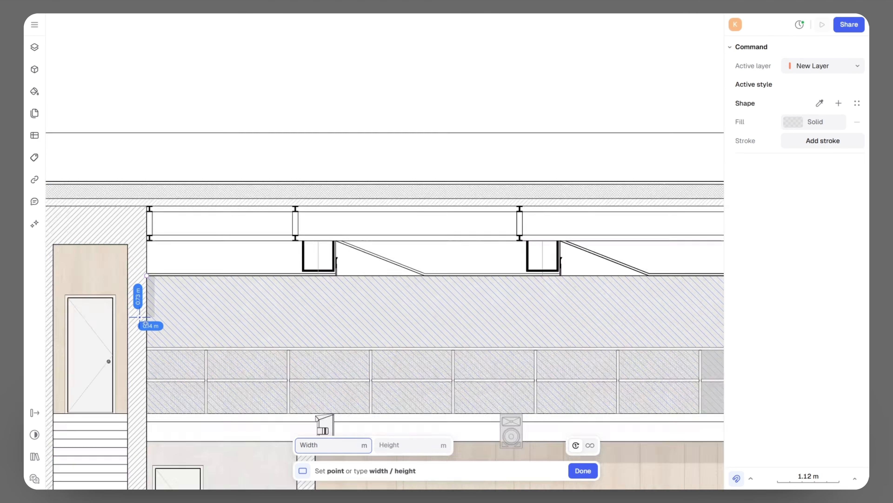
scroll(313, 299, "down", 5)
scroll(500, 315, "up", 6)
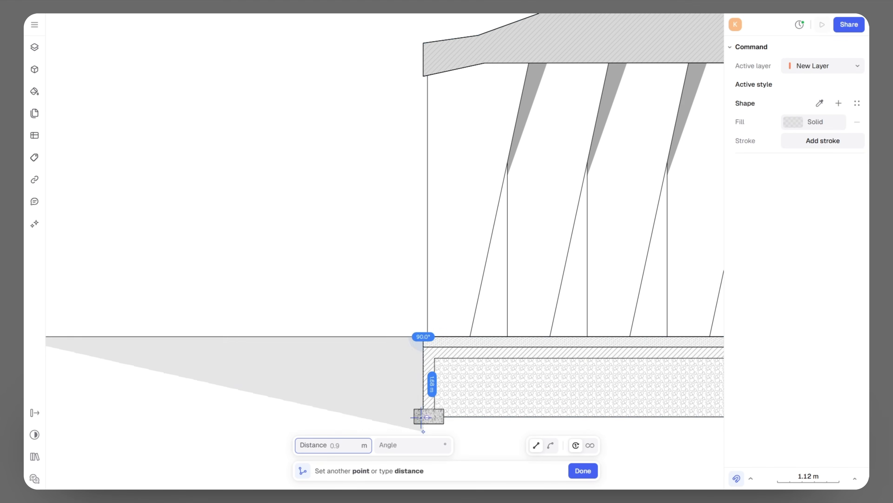
- Trace a ground shape around the foundations, about 81.82 m wide and 4.85 m deep, and fill it with a speckled hatch
scroll(428, 416, "up", 5)
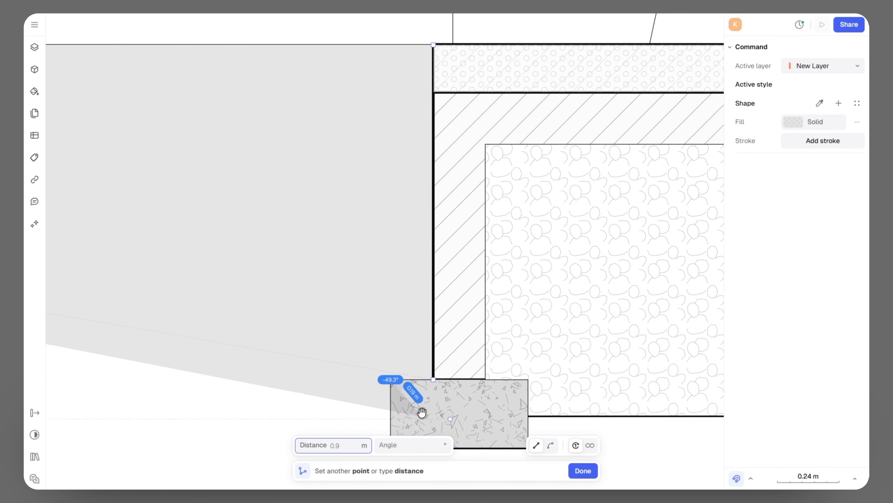
scroll(427, 415, "down", 5)
scroll(385, 373, "up", 6)
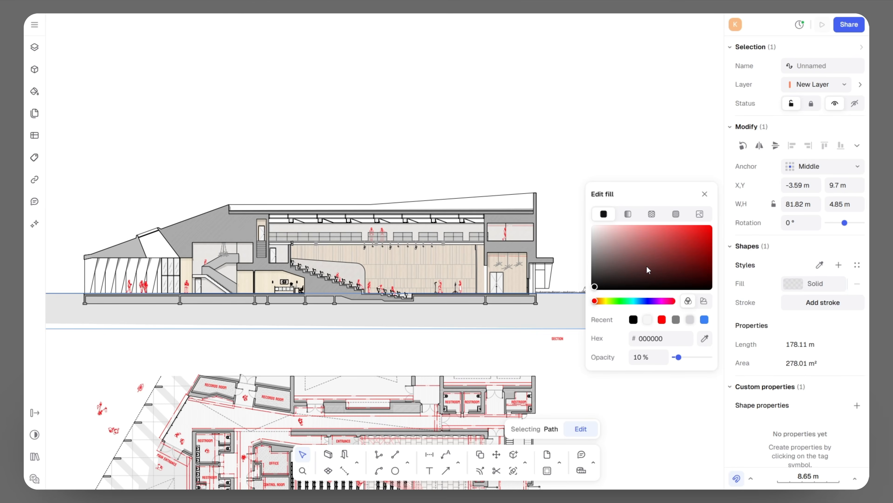
left_click(676, 213)
left_click(638, 136)
left_click(610, 348)
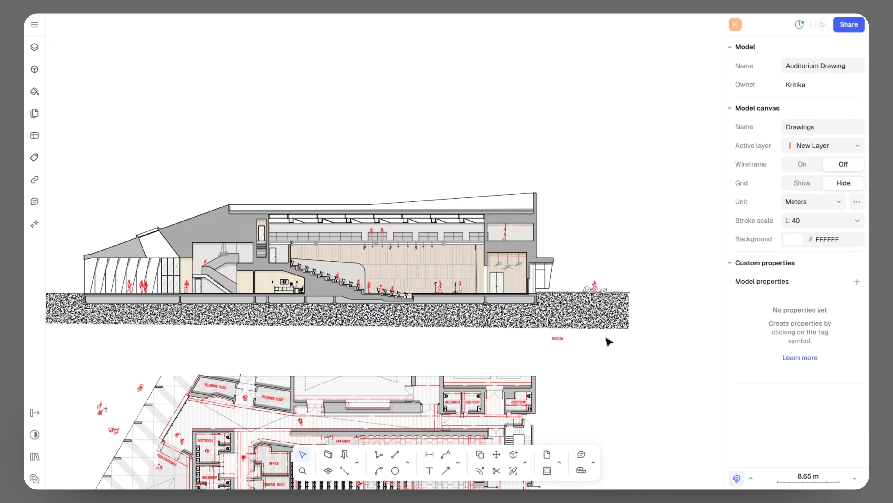
- Dimension the height of the opening between the hanging wall's underside and the floor behind the stage
scroll(708, 398, "left", 3)
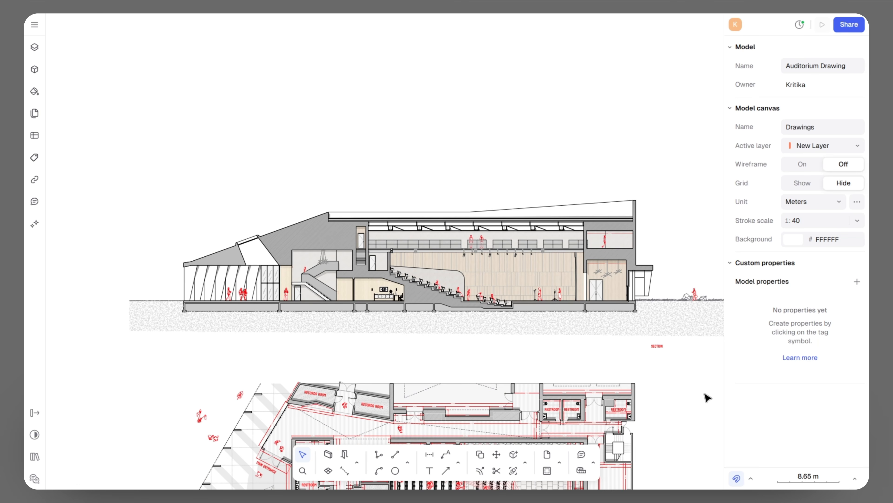
middle_click_drag(506, 363, 457, 331)
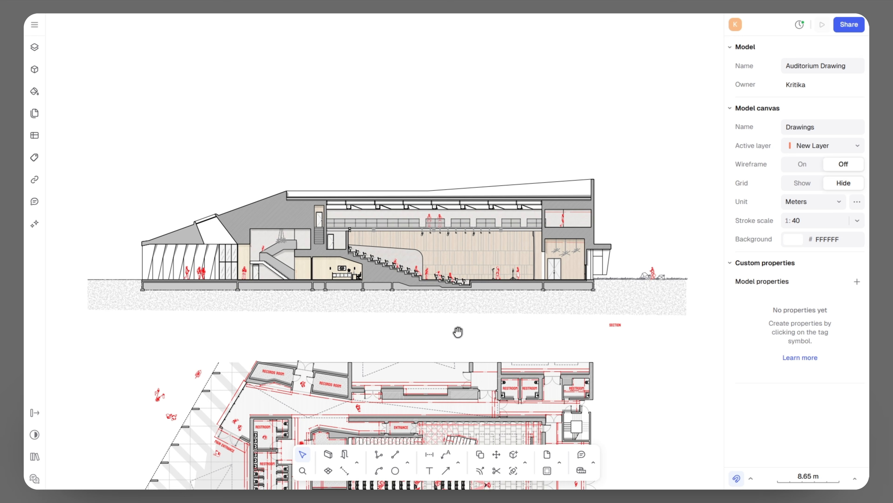
left_click(428, 455)
scroll(548, 261, "up", 10)
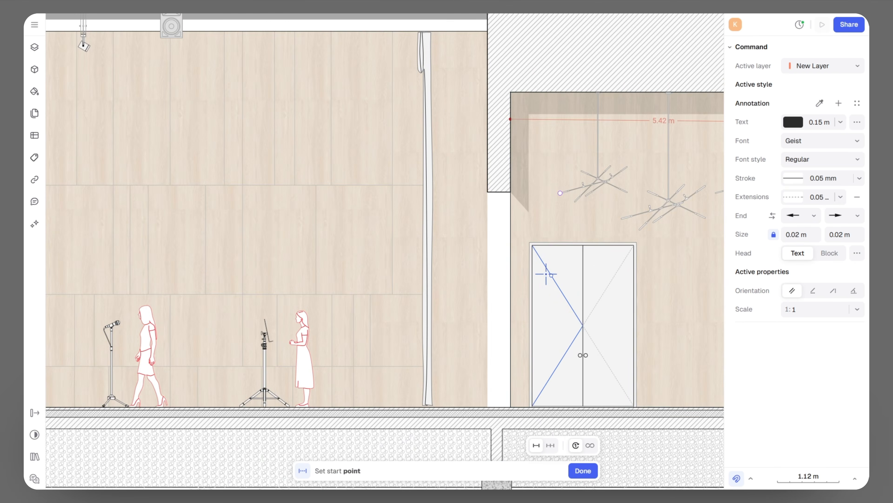
left_click(487, 191)
scroll(476, 394, "up", 5)
left_click(476, 390)
left_click(446, 272)
scroll(443, 264, "down", 10)
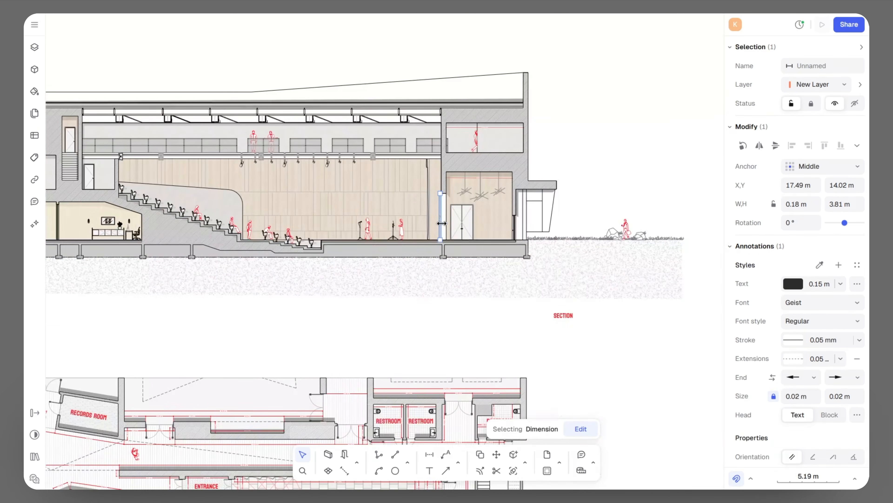
- Apply the floor plan's Dimensions style to the opening-height dimension behind the stage by sampling an existing plan dimension
scroll(429, 431, "up", 3)
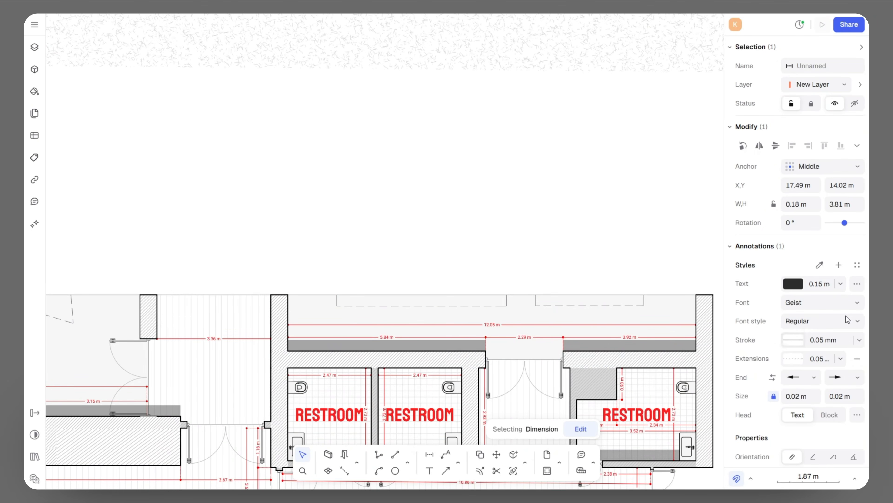
left_click(820, 264)
scroll(528, 335, "up", 5)
left_click(530, 333)
scroll(459, 395, "down", 5)
scroll(444, 282, "up", 8)
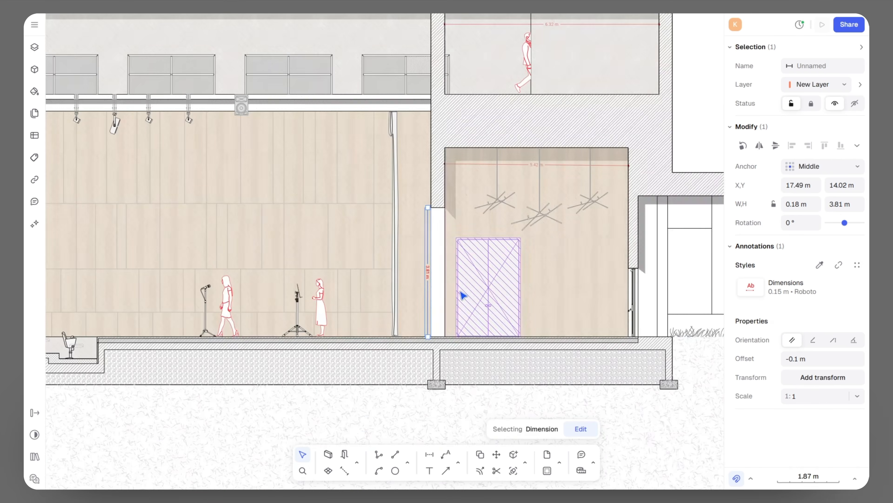
- Colour the text of the backstage exterior door's height dimension red and give both of its ends dot markers
left_click(793, 283)
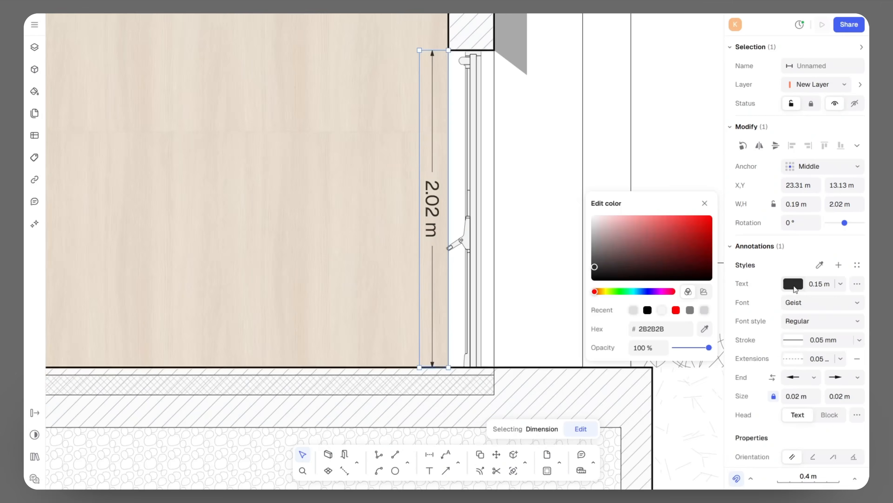
left_click(704, 204)
left_click(841, 375)
left_click(841, 311)
left_click(798, 377)
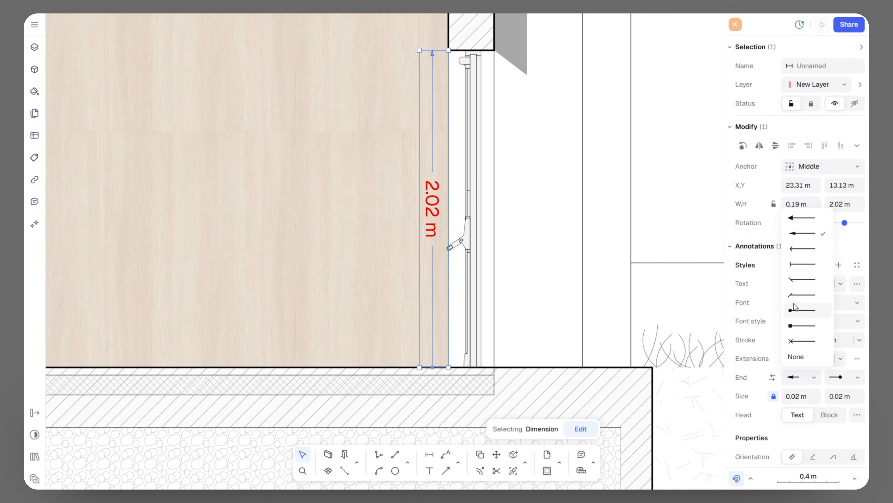
left_click(794, 311)
scroll(544, 323, "down", 3)
scroll(566, 329, "down", 3)
scroll(564, 323, "up", 3)
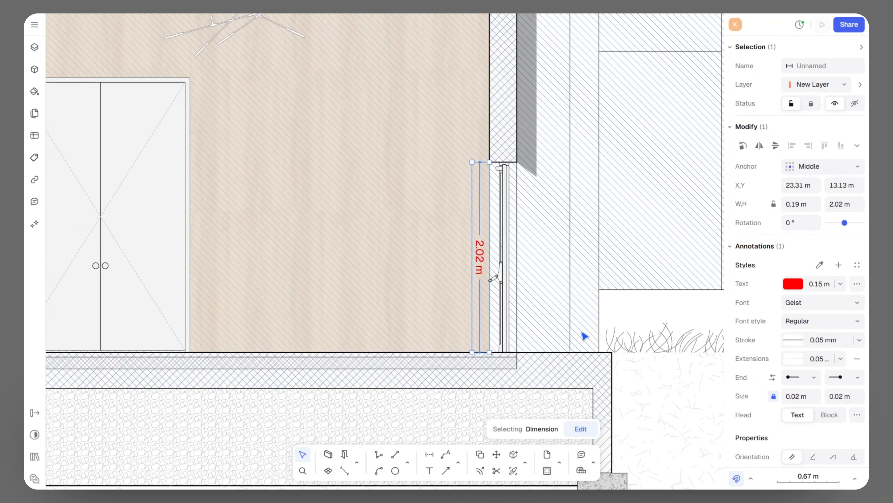
- Set the stroke colour of the exterior door's height dimension to red
left_click(790, 342)
left_click_drag(700, 265, 720, 249)
left_click(754, 288)
scroll(680, 319, "down", 3)
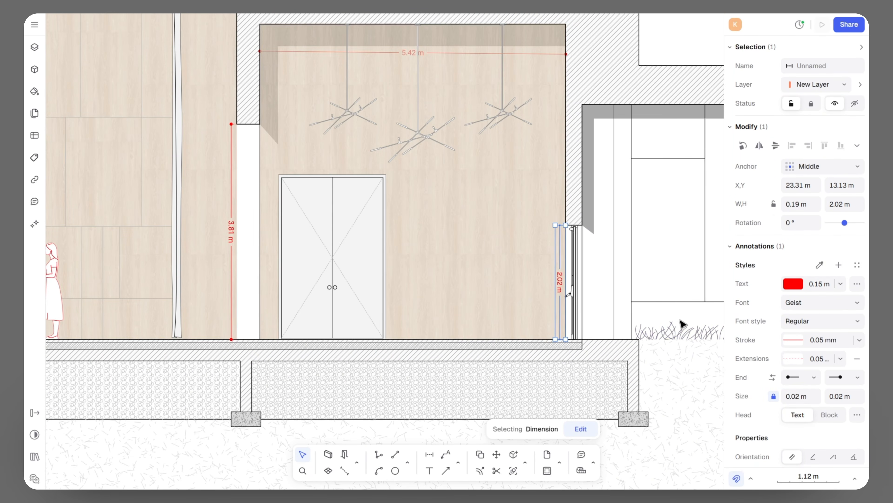
left_click(814, 379)
left_click(814, 380)
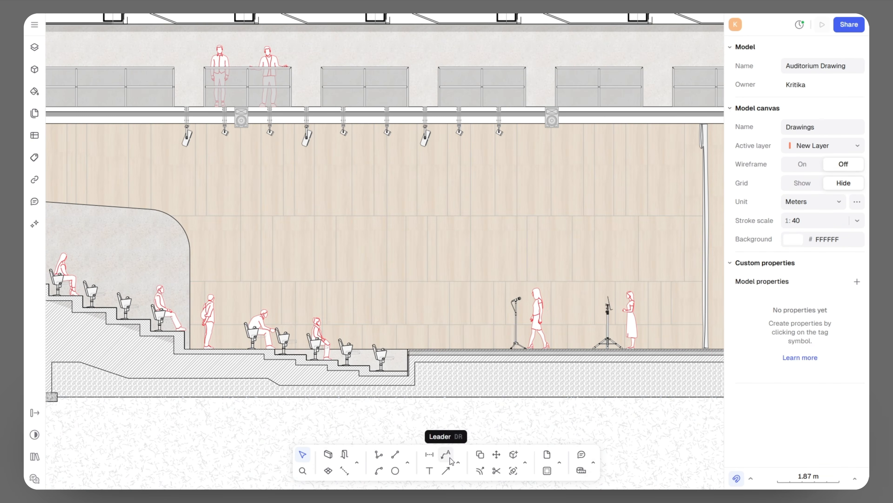
- Add a leader from the stage floor, beside the microphone stand, with the text "stage level 0"
left_click(446, 455)
scroll(307, 343, "up", 2)
scroll(231, 312, "up", 5)
left_click(231, 313)
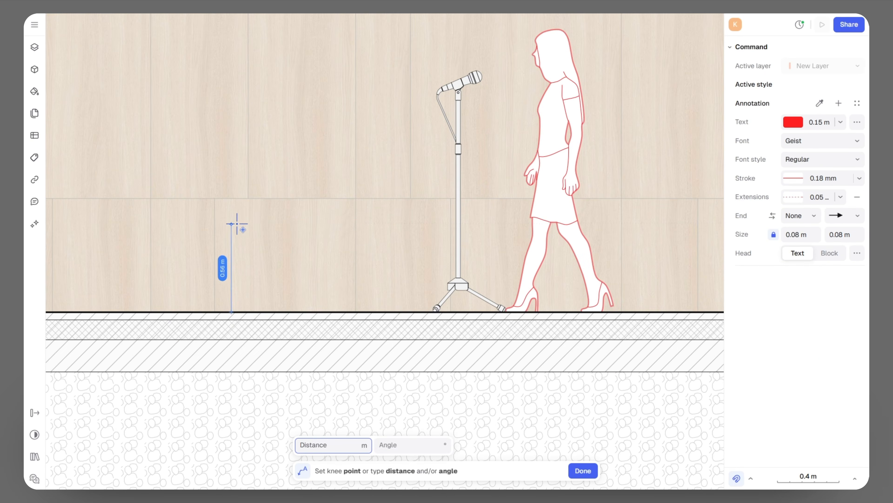
left_click(231, 222)
left_click(268, 229)
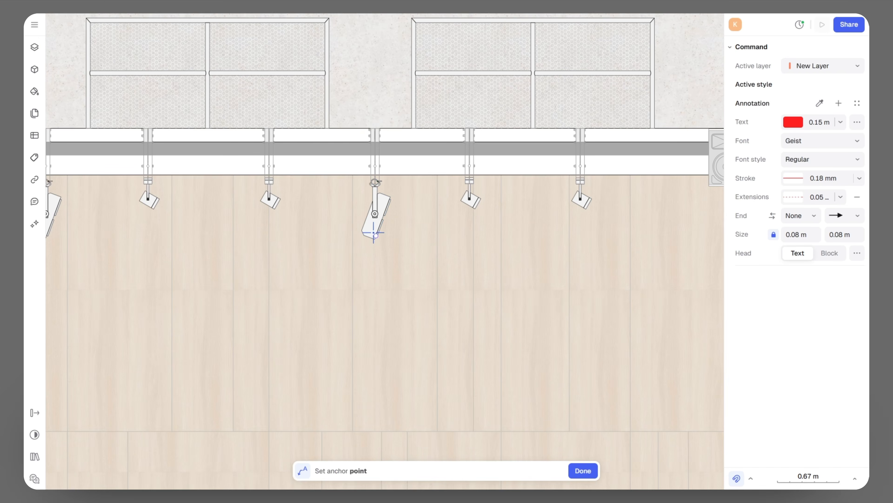
- Add a leader labelled "Projector" that points up to the tilted projector hanging below the gallery
left_click(376, 236)
left_click(376, 272)
left_click(429, 276)
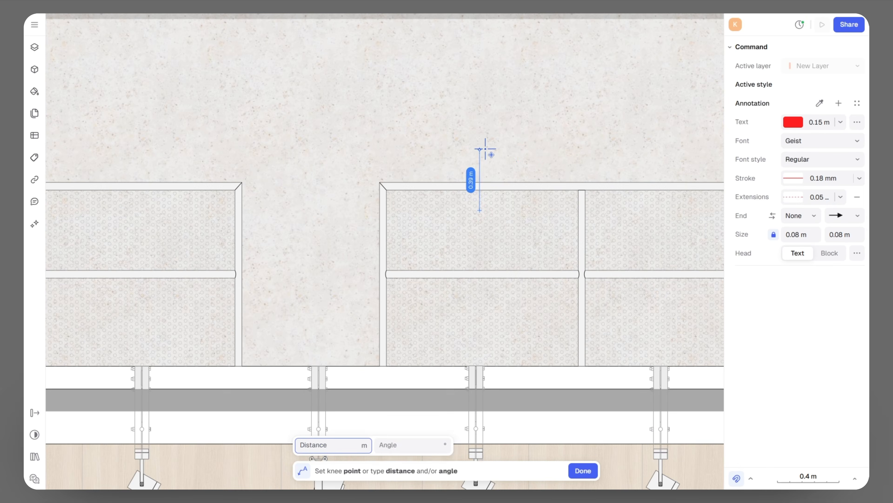
- Add a leader labelled "stainless steel railing" that points to the gallery railing
left_click(479, 207)
left_click(479, 148)
left_click(584, 148)
type("stainless steel railing")
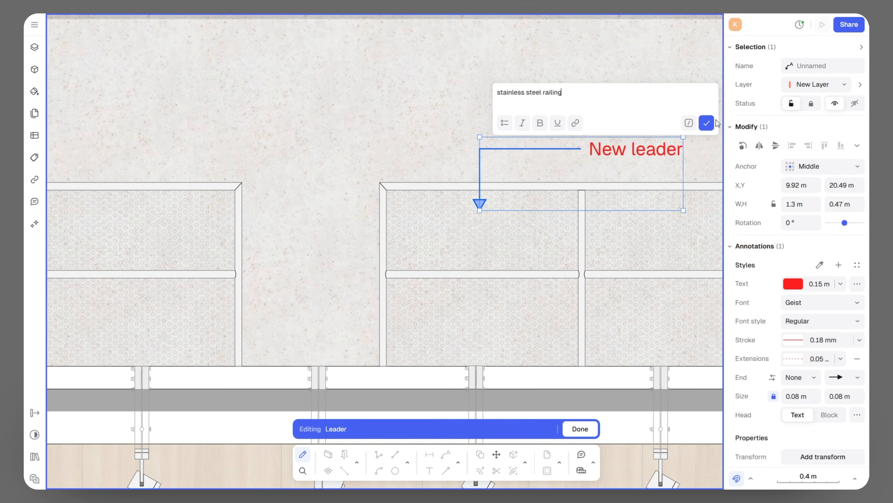
left_click(707, 123)
scroll(397, 143, "down", 10)
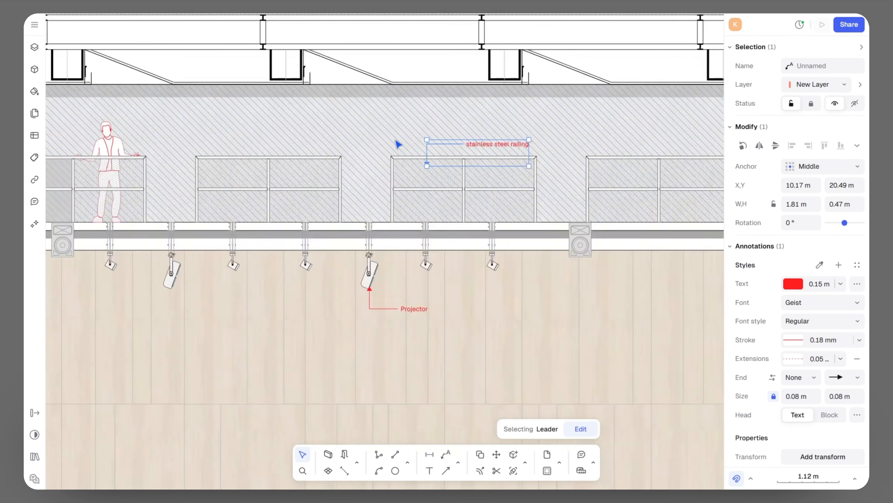
left_click(513, 236)
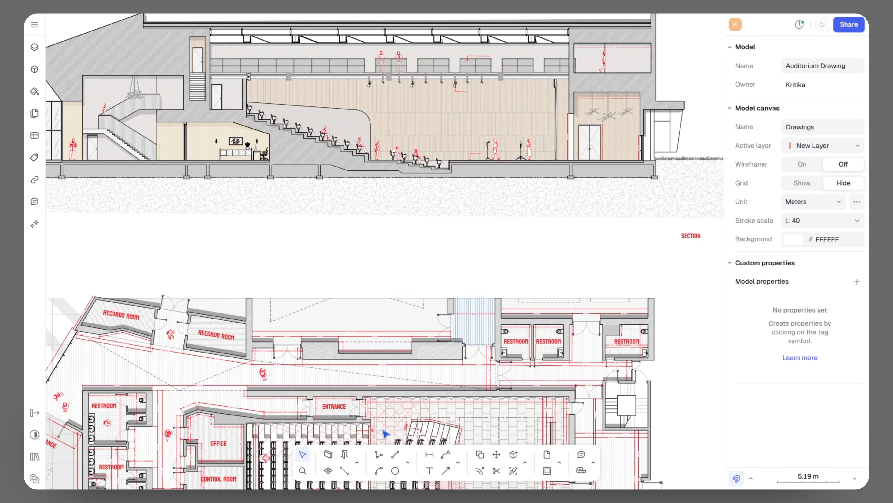
- Place the text label "Auditorium" on the wood-panelled wall above the seating
left_click(429, 471)
scroll(408, 124, "up", 10)
left_click(468, 147)
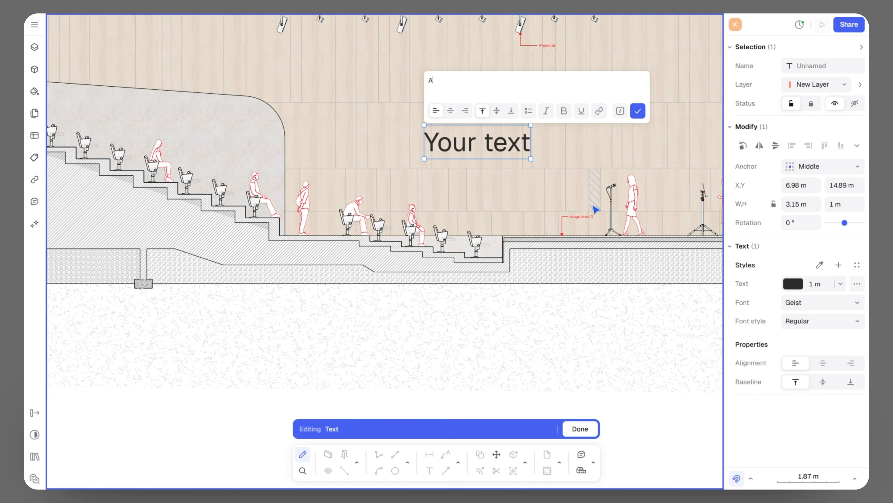
left_click(638, 110)
scroll(460, 218, "down", 10)
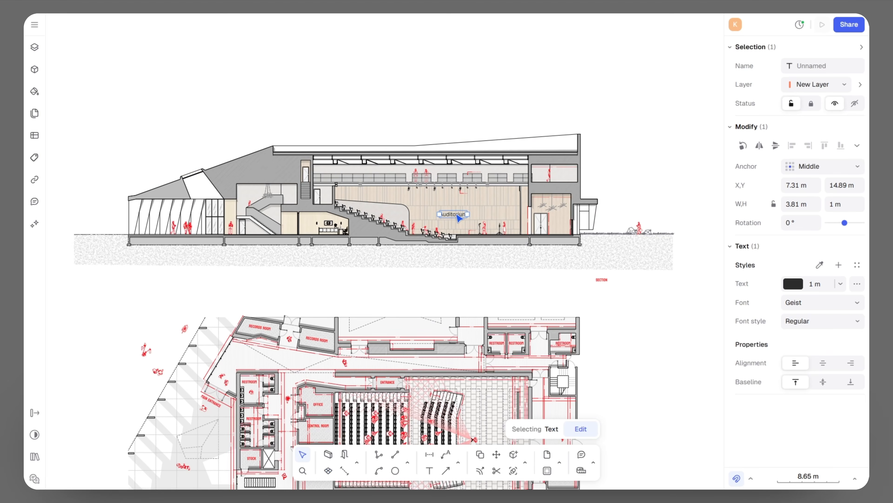
- Apply the Annotation Text style to the auditorium label by sampling the plan's ENTRANCE label
scroll(393, 384, "up", 5)
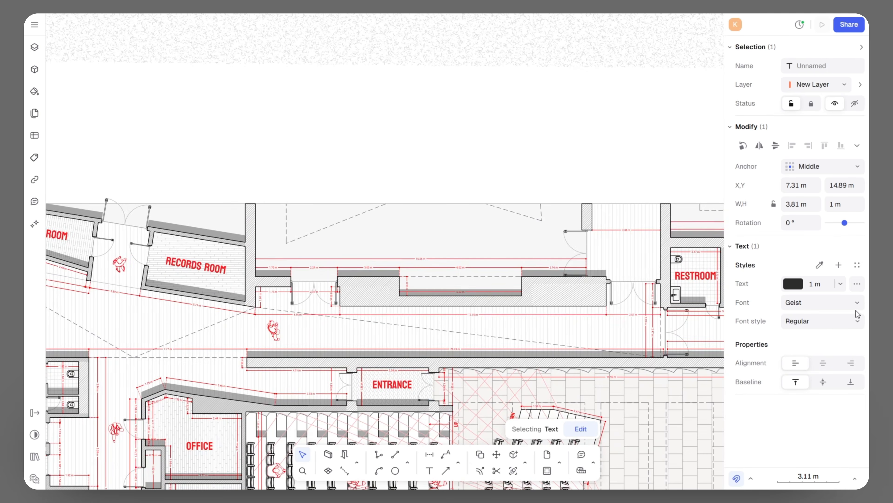
left_click(822, 271)
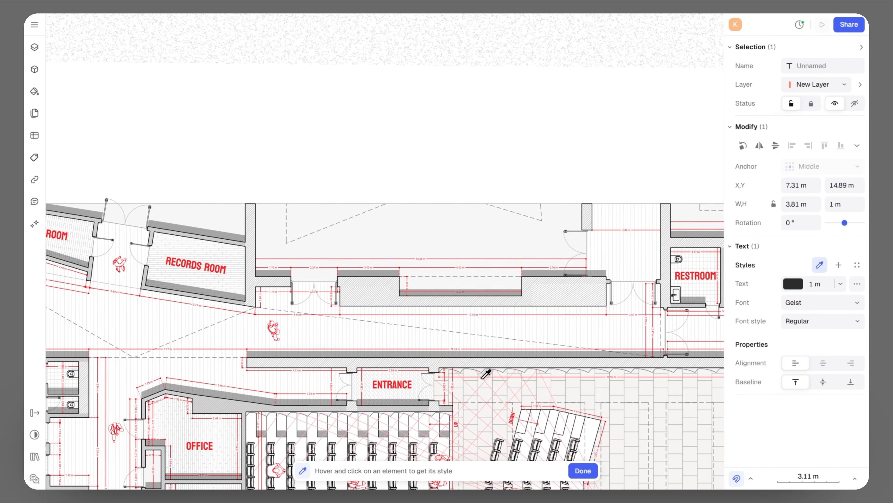
left_click(407, 383)
scroll(372, 409, "down", 3)
scroll(412, 352, "up", 2)
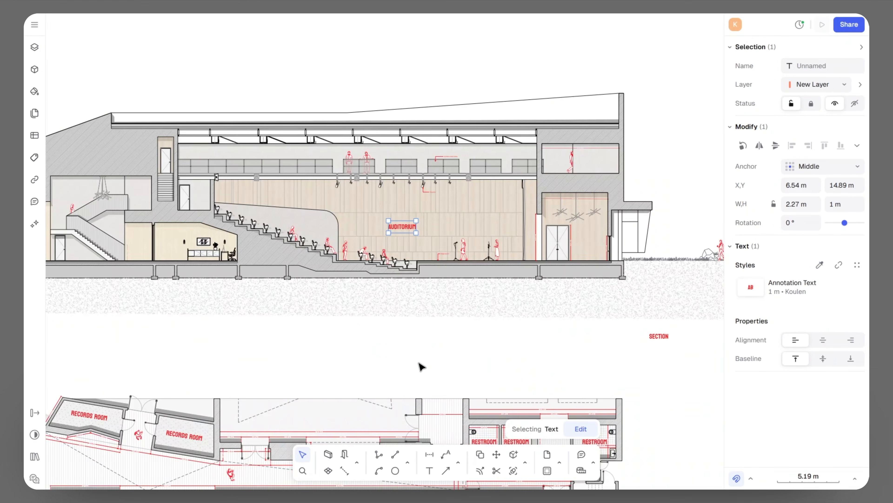
- Examine the section with its Annotations layer shown, checking grid lines, room labels, leaders and level marks
key("BackSpace")
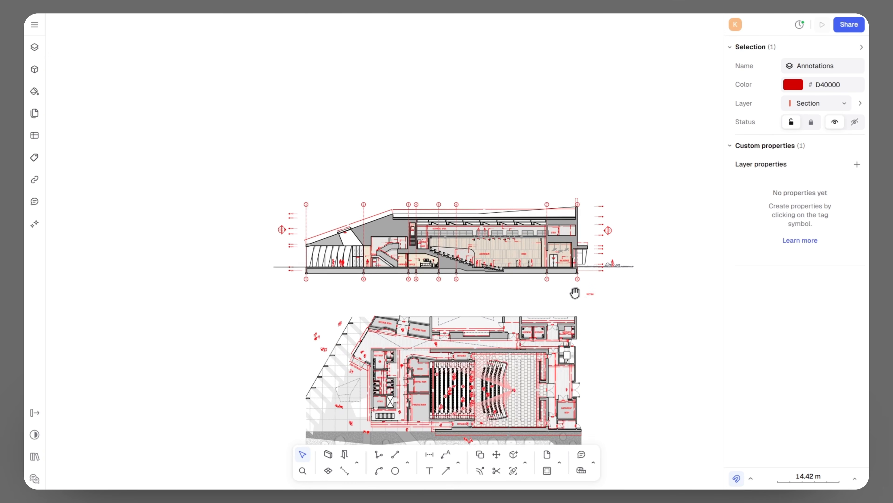
scroll(575, 293, "down", 5)
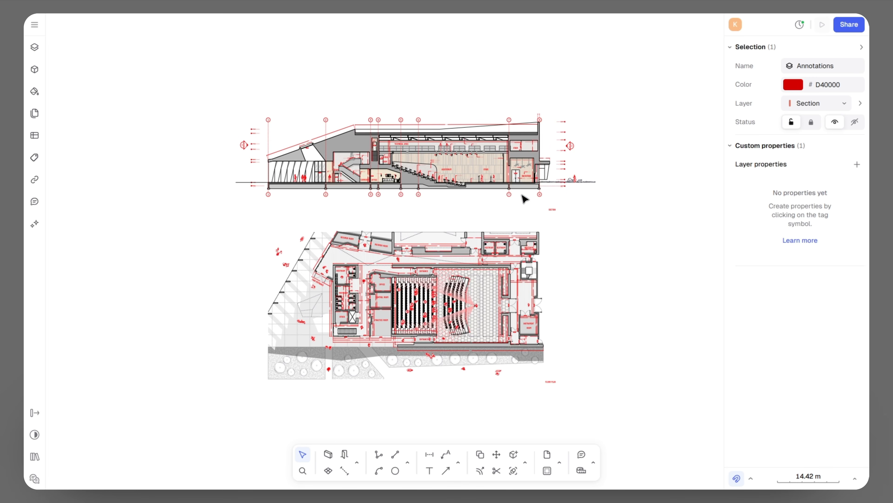
scroll(476, 157, "up", 10)
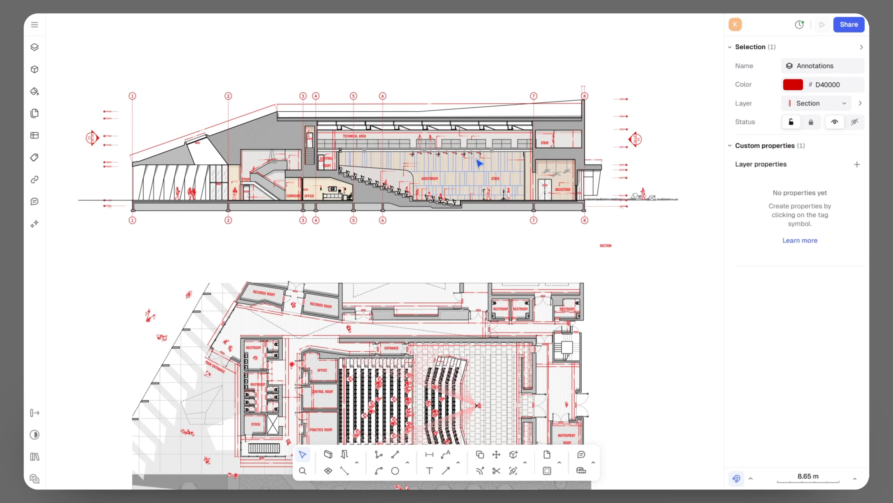
scroll(577, 233, "down", 3)
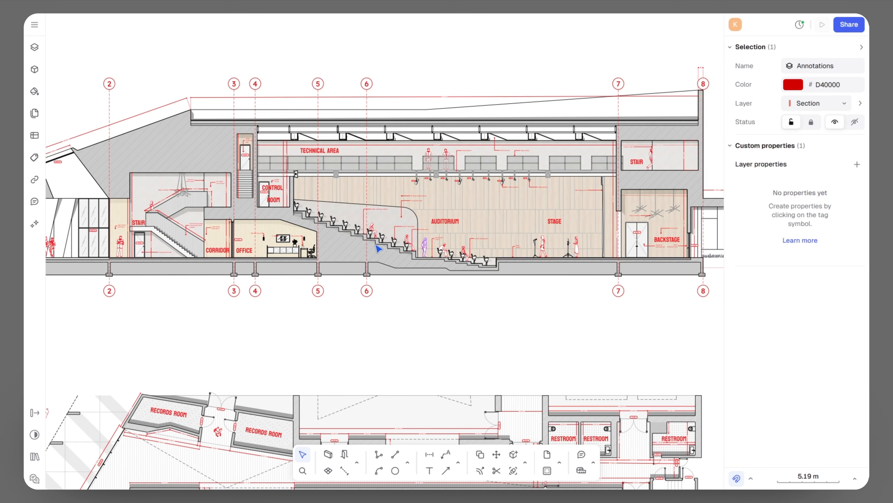
scroll(378, 249, "left", 5)
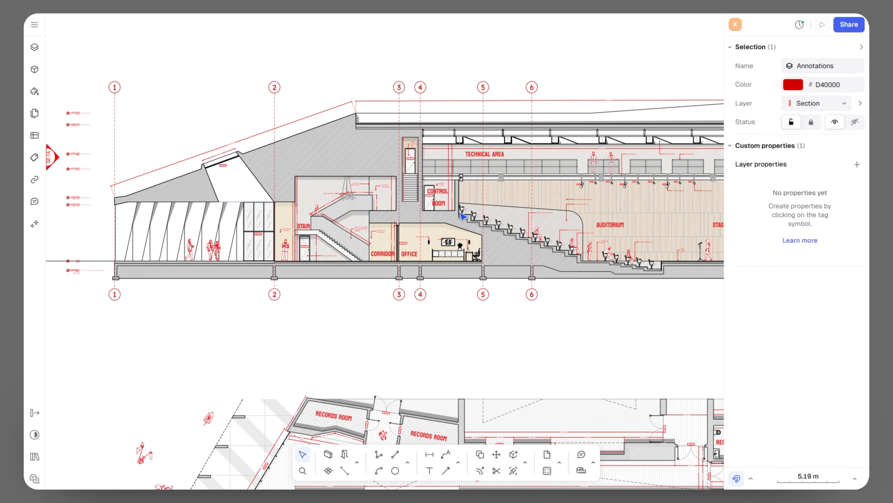
scroll(300, 204, "down", 3)
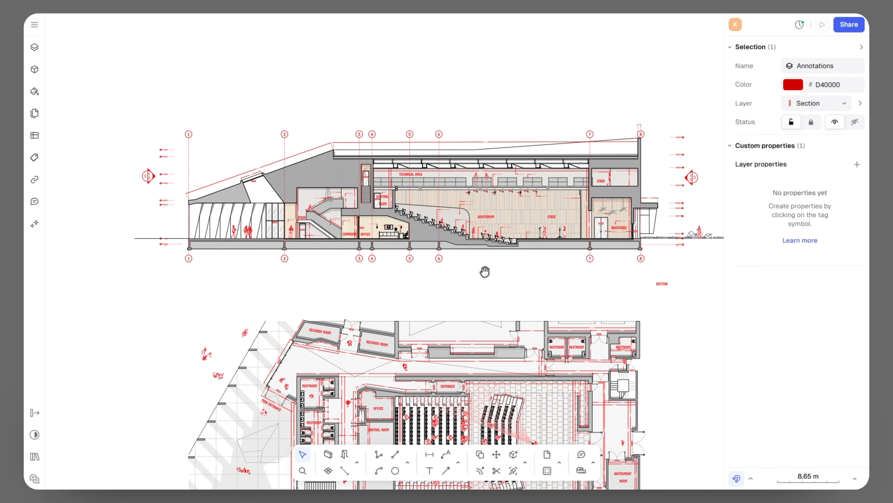
scroll(484, 271, "right", 1)
scroll(470, 240, "up", 3)
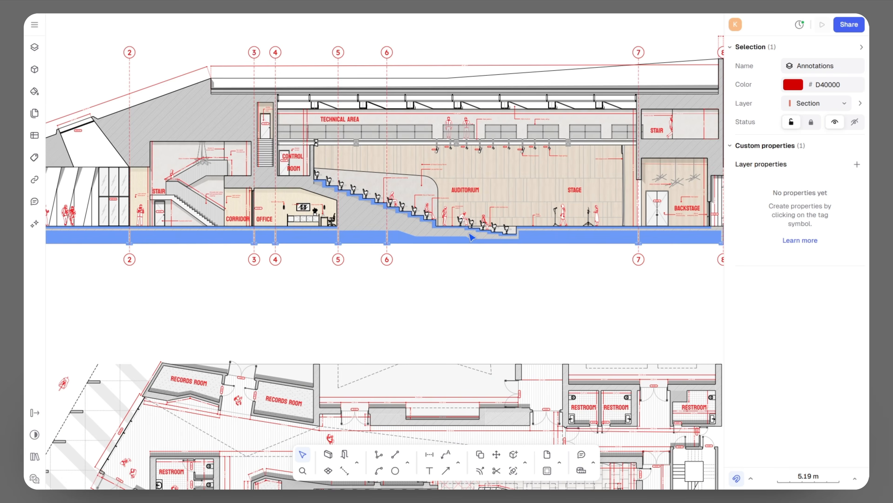
- Add a landscape A4 page and set its scale to 1:350
left_click(35, 113)
left_click(115, 268)
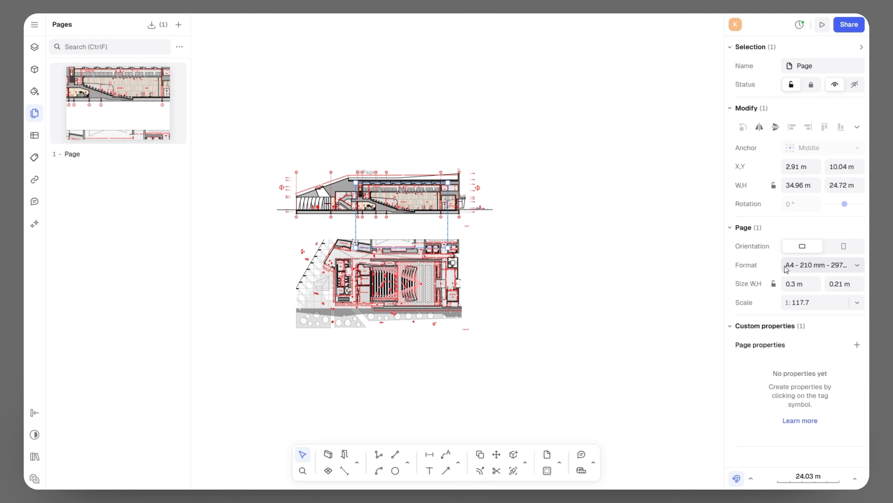
type("350")
key("Return")
- Move the page so that it frames both the building section and the floor plan
left_click(561, 275)
scroll(503, 250, "up", 3)
left_click(532, 226)
scroll(626, 223, "down", 3)
left_click(549, 214)
scroll(414, 195, "up", 3)
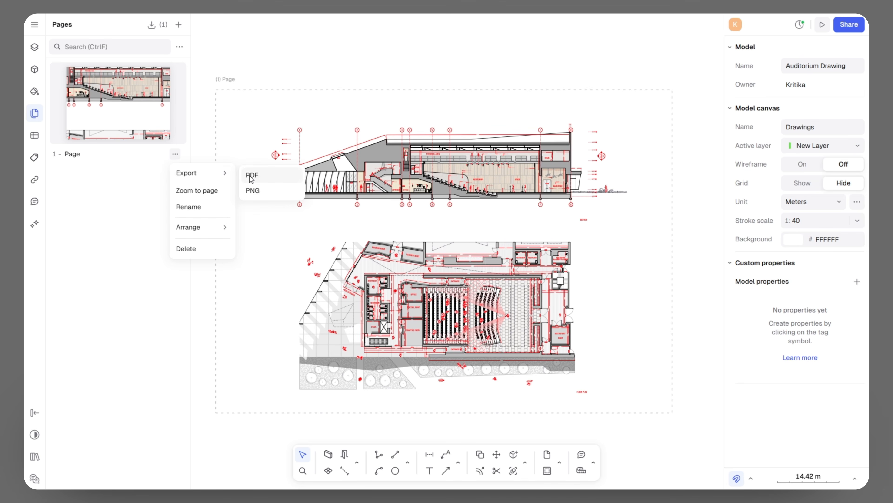
- Set up a PDF export of the page with the image quality at High (300dpi)
left_click(251, 179)
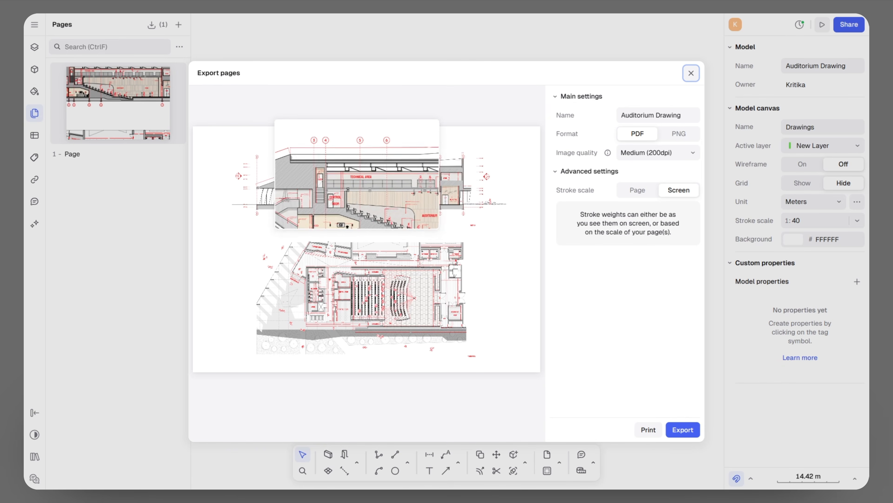
left_click(667, 155)
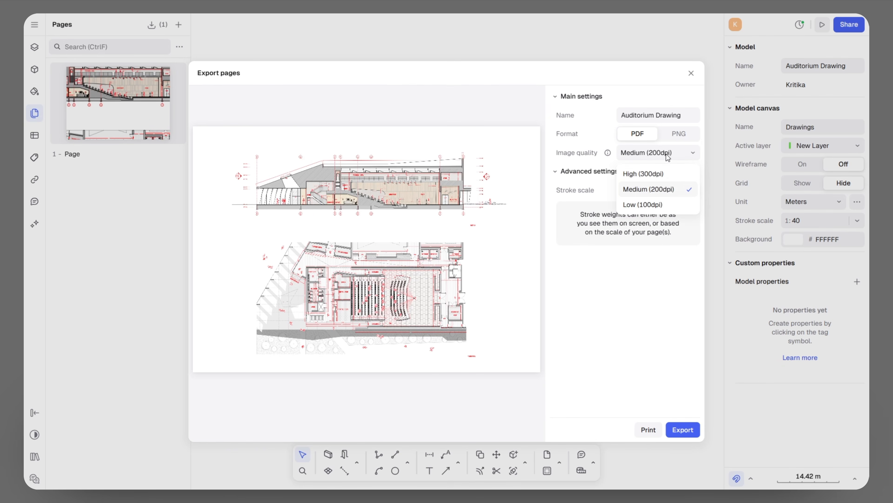
left_click(651, 175)
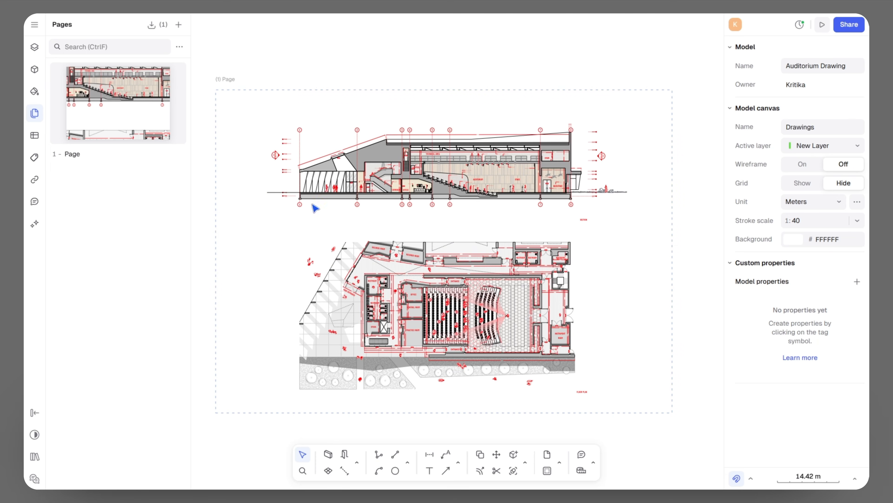
- Look through the export formats available for the whole model, including image, PDF, DWG and DXF
left_click(34, 24)
mouse_move(69, 118)
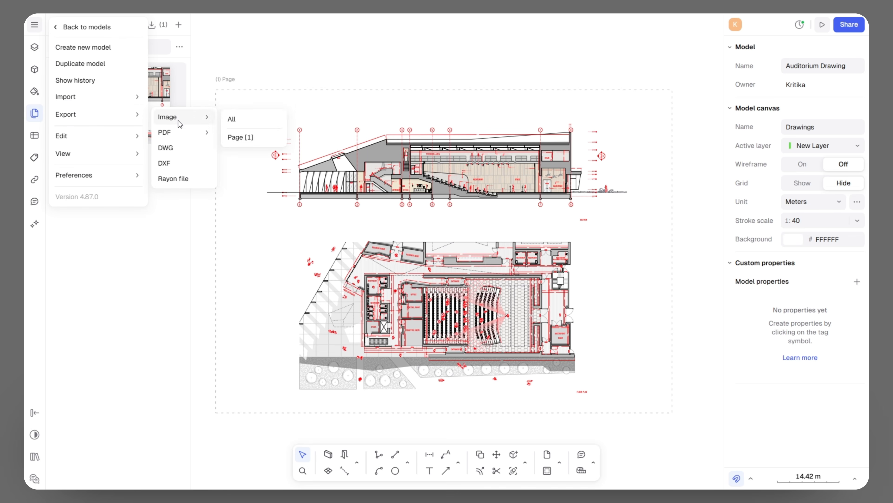